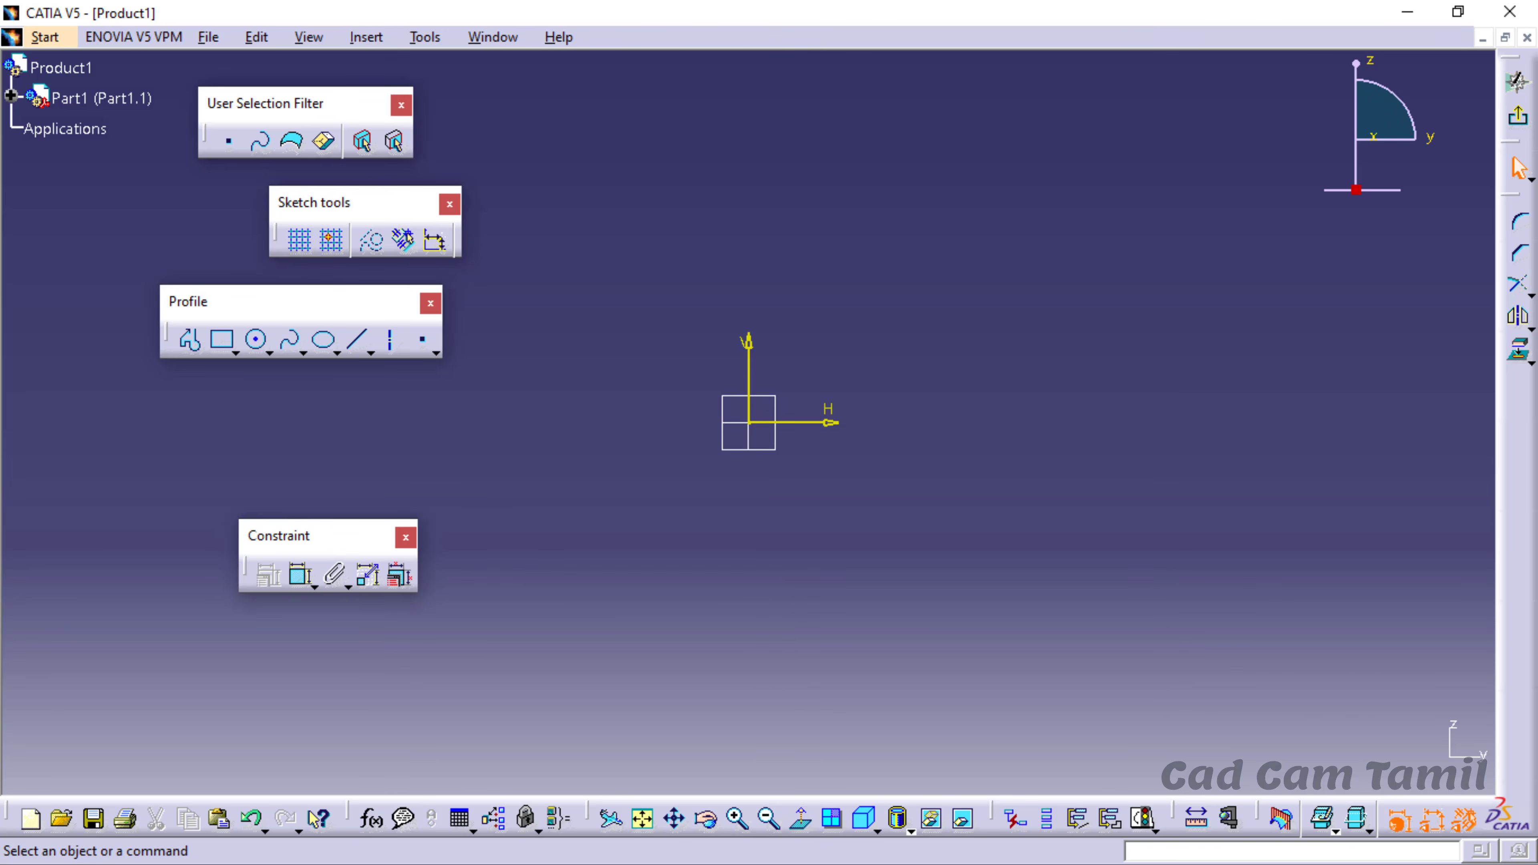
- Close the open product without saving and create a new Part Design part named Part1
key(ctrl+w)
key(n)
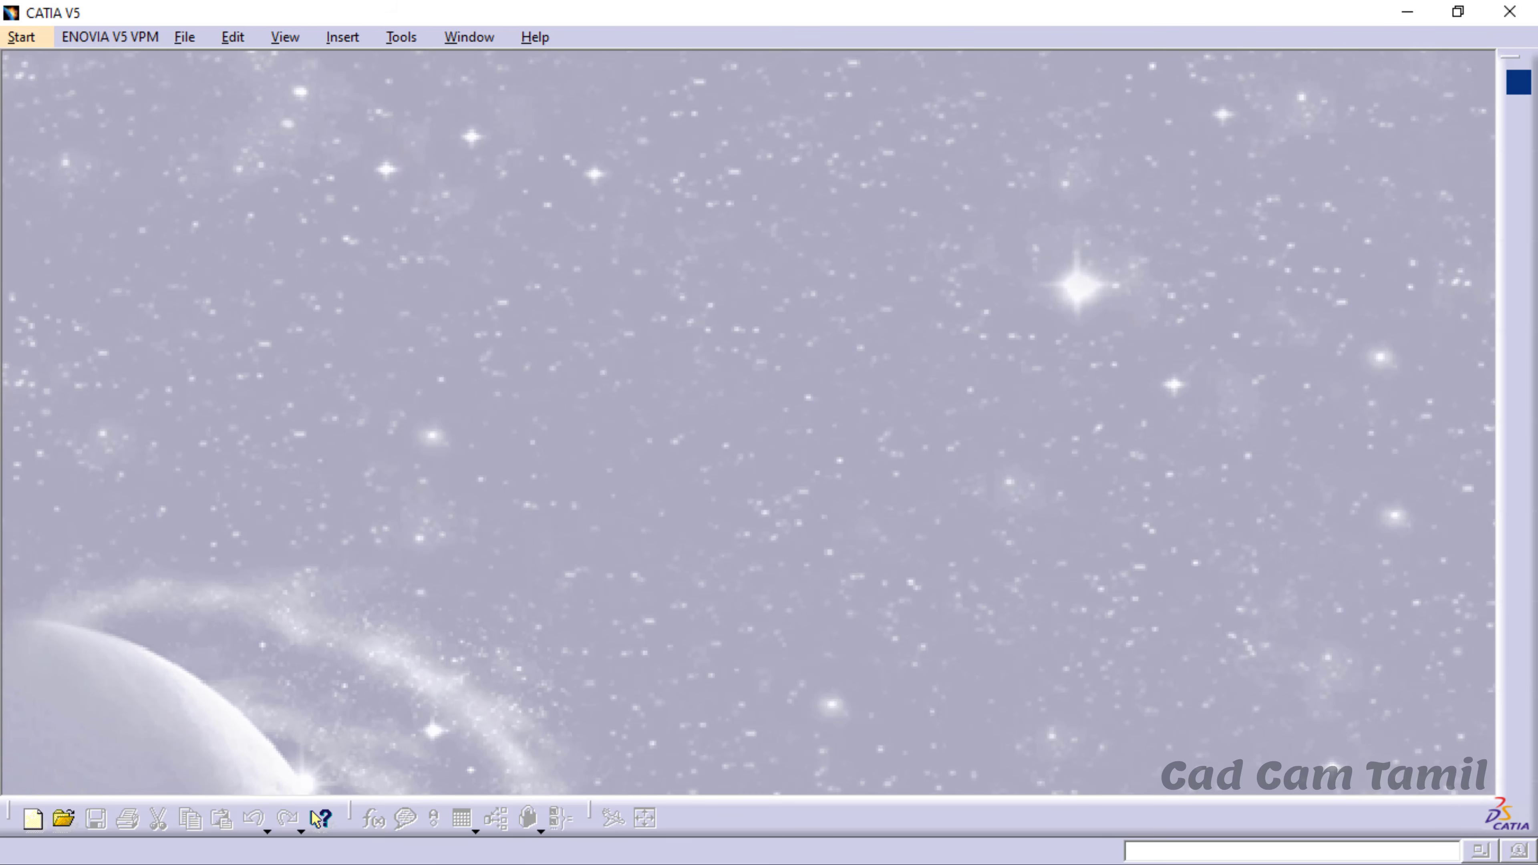
click(21, 37)
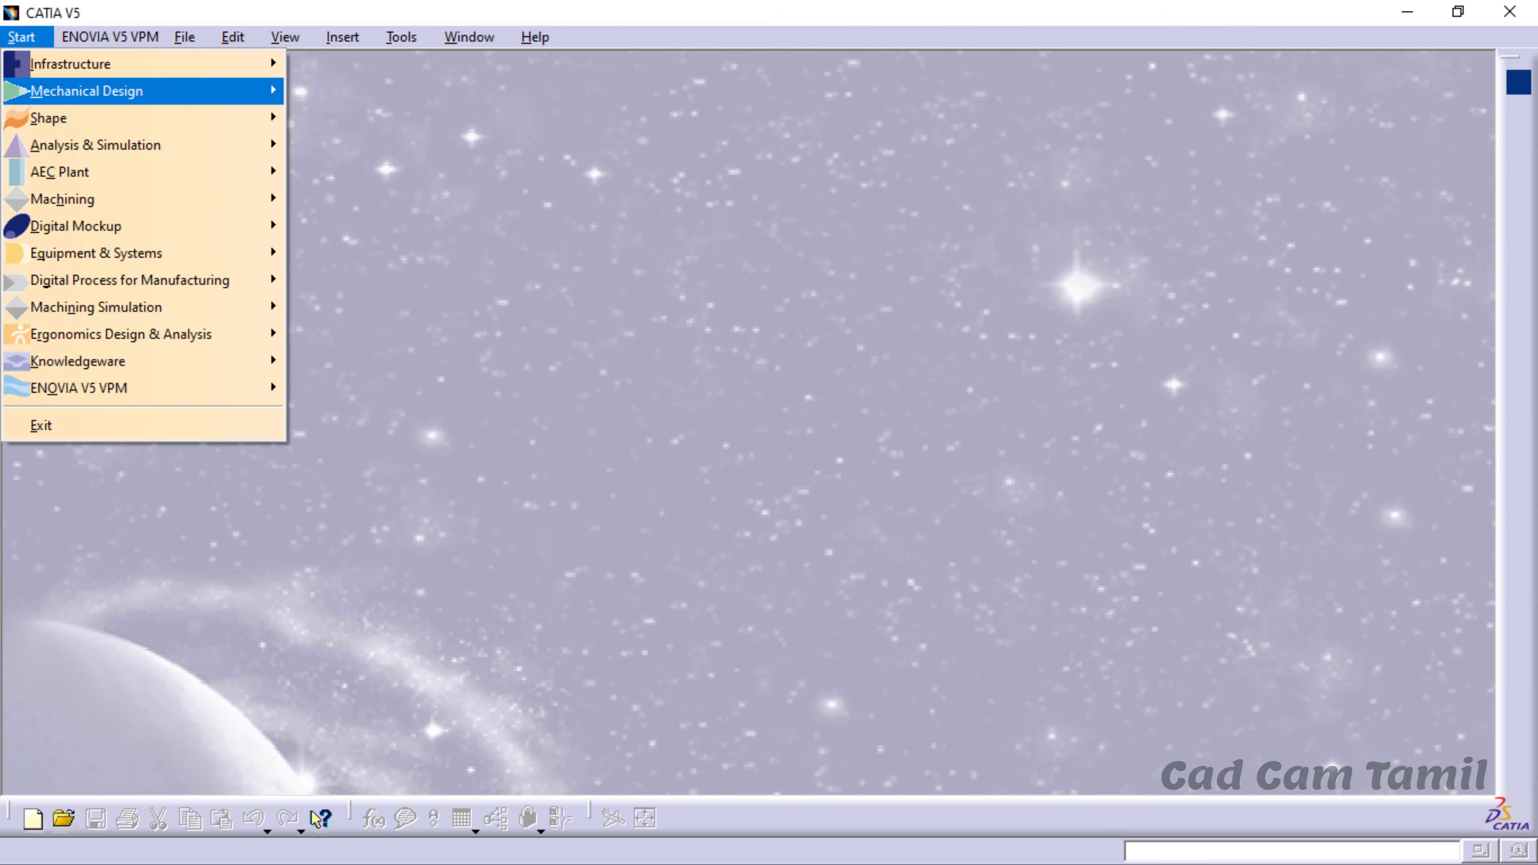
mouse_move(270, 83)
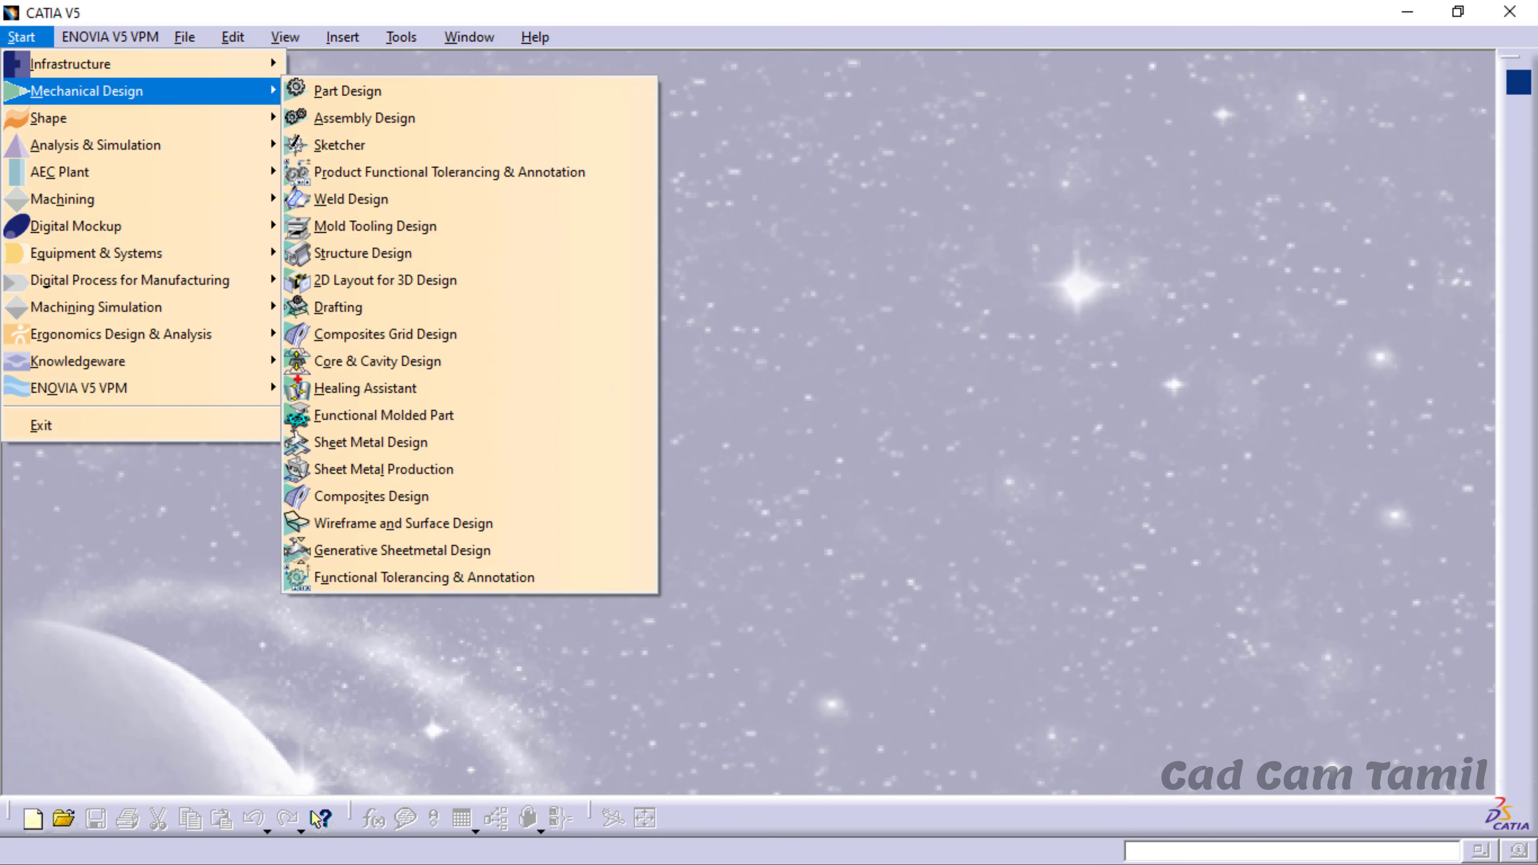
key(Right)
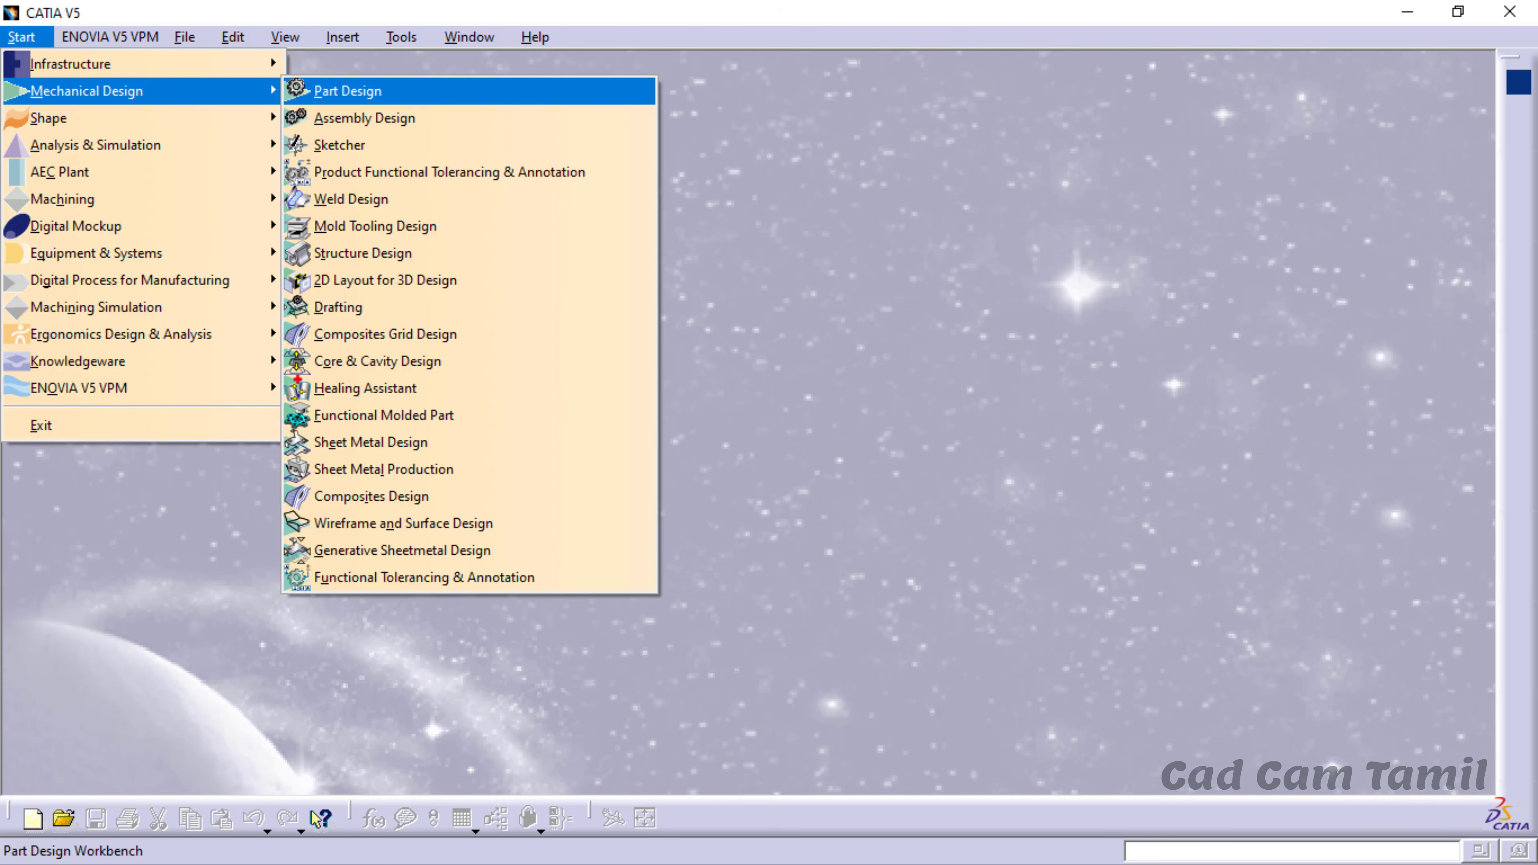
key(Return)
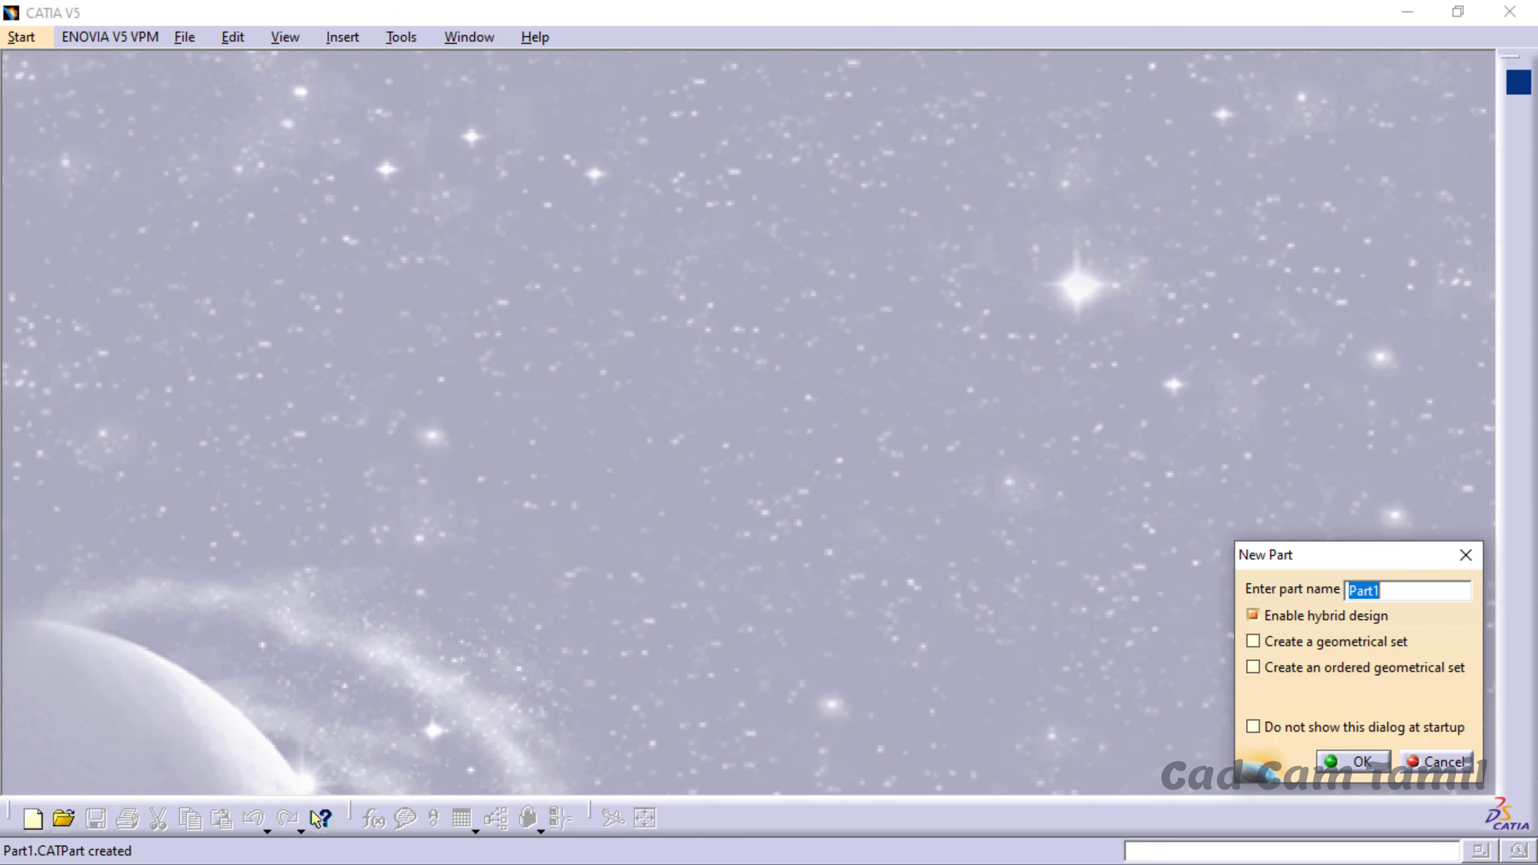
key(Return)
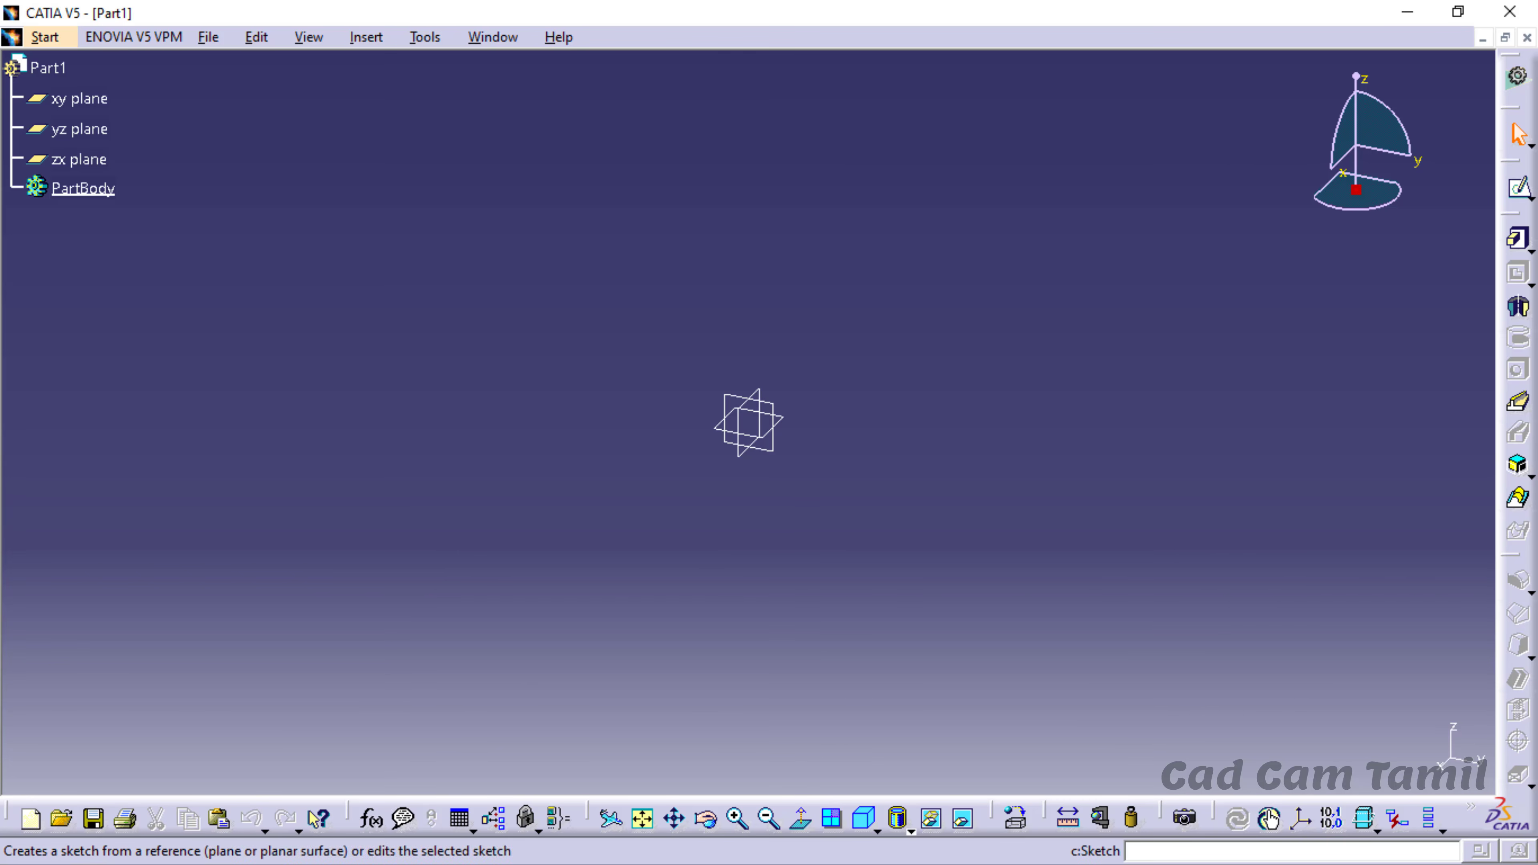
- Open a new sketch on the zx plane of the part
click(1517, 186)
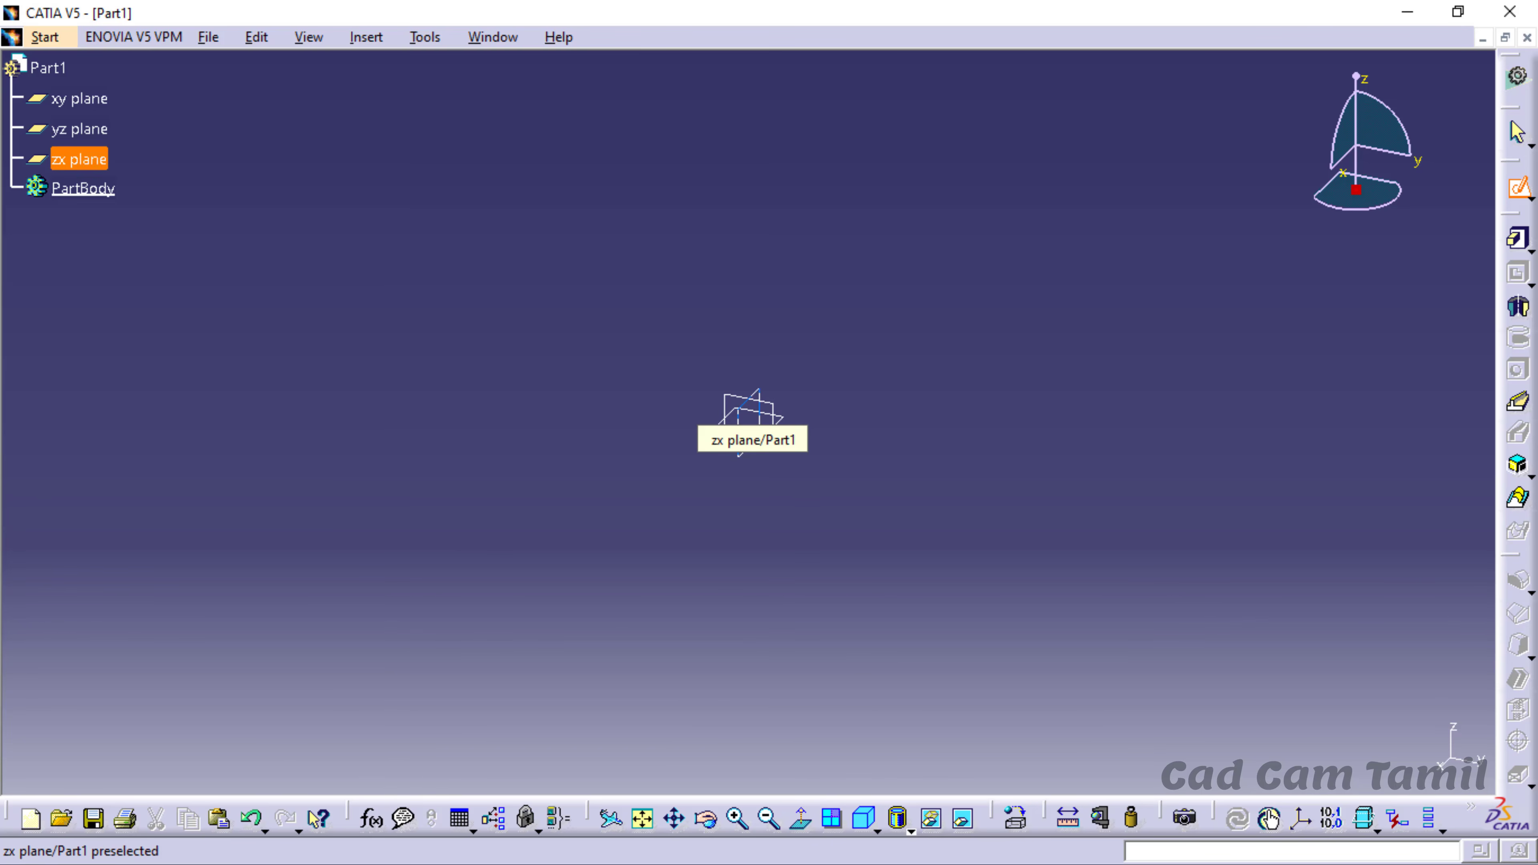
click(748, 415)
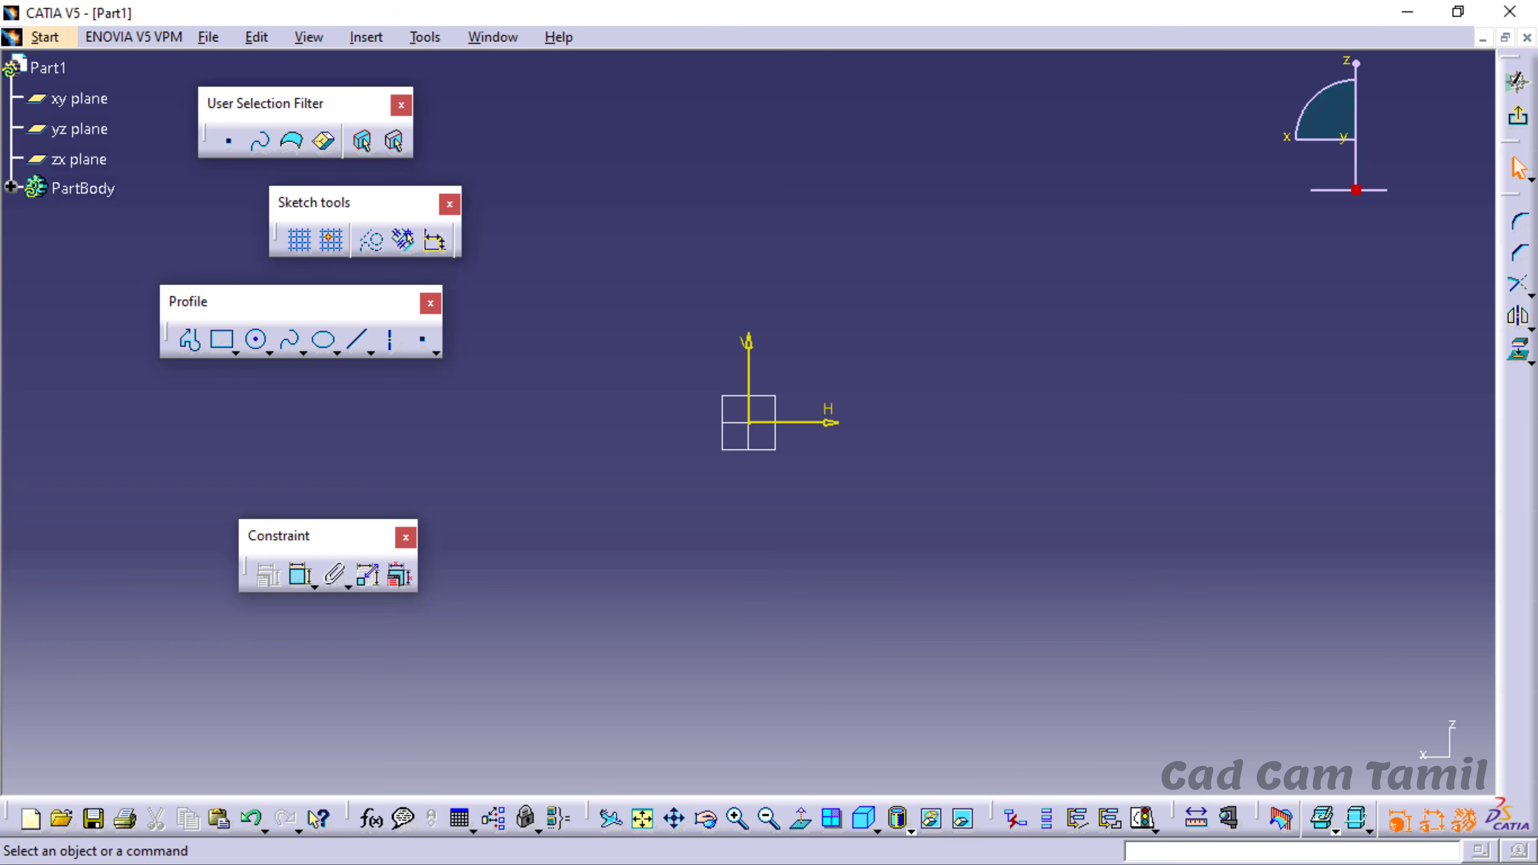
- Reposition the floating Constraint toolbar just below the Profile toolbar and relocate the Sketch tools toolbar into the empty drawing area
drag(315, 536, 320, 447)
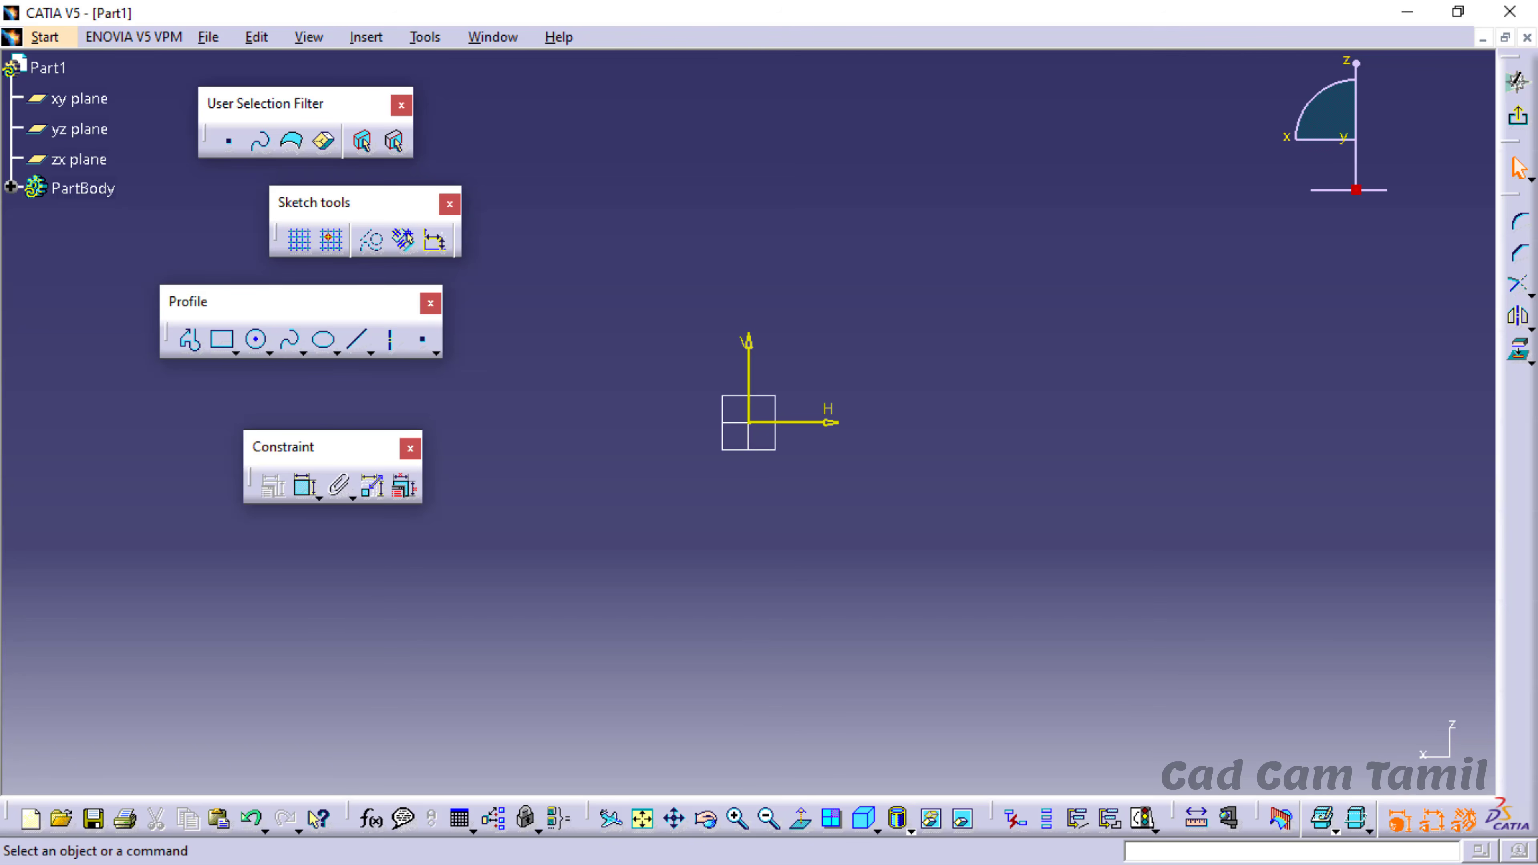
right_click(343, 447)
key(Escape)
click(308, 36)
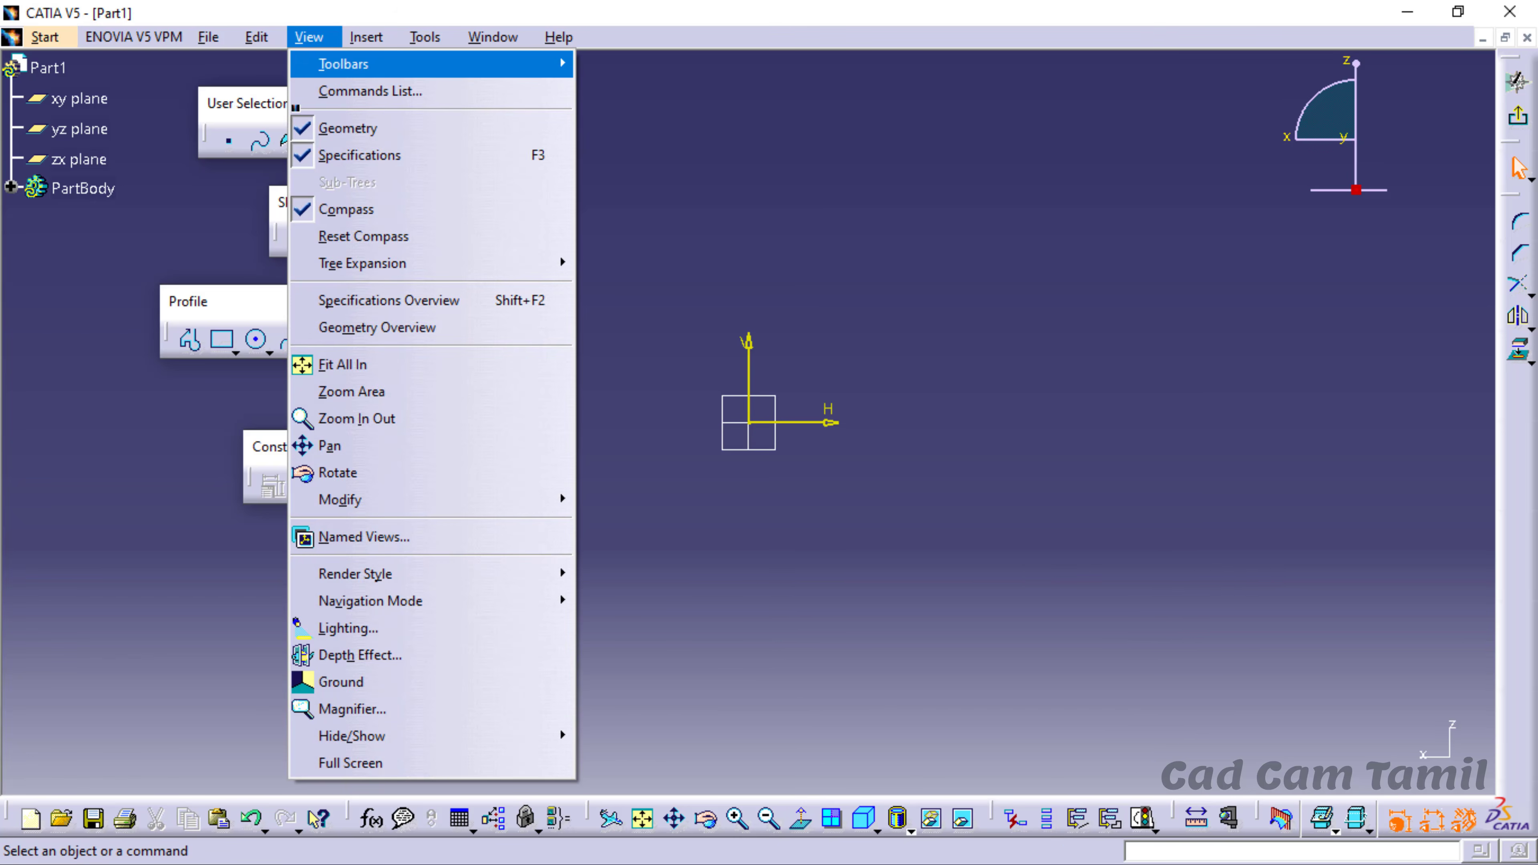
mouse_move(343, 64)
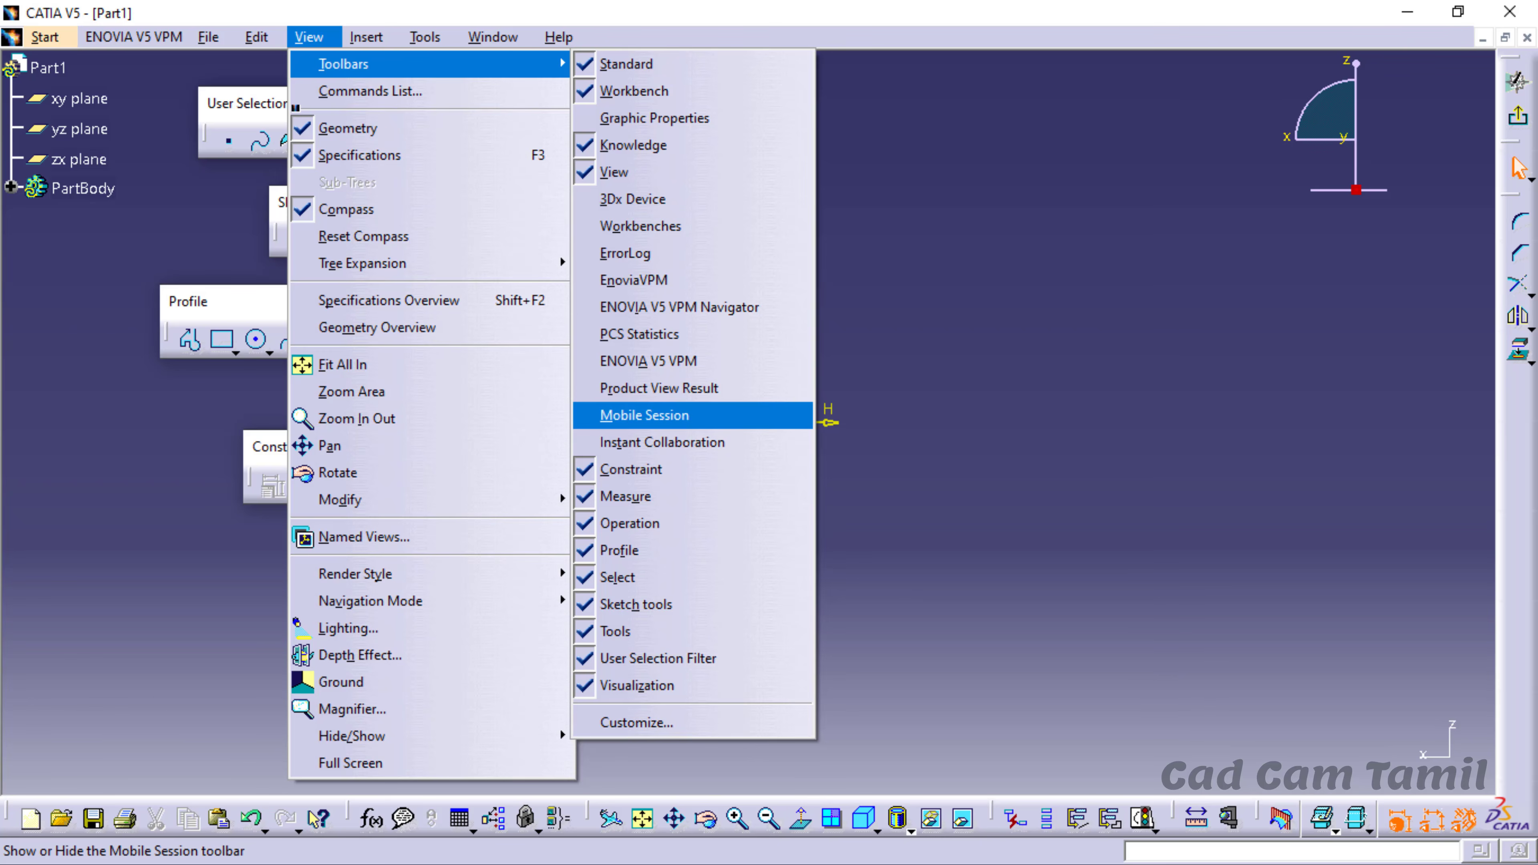
click(944, 424)
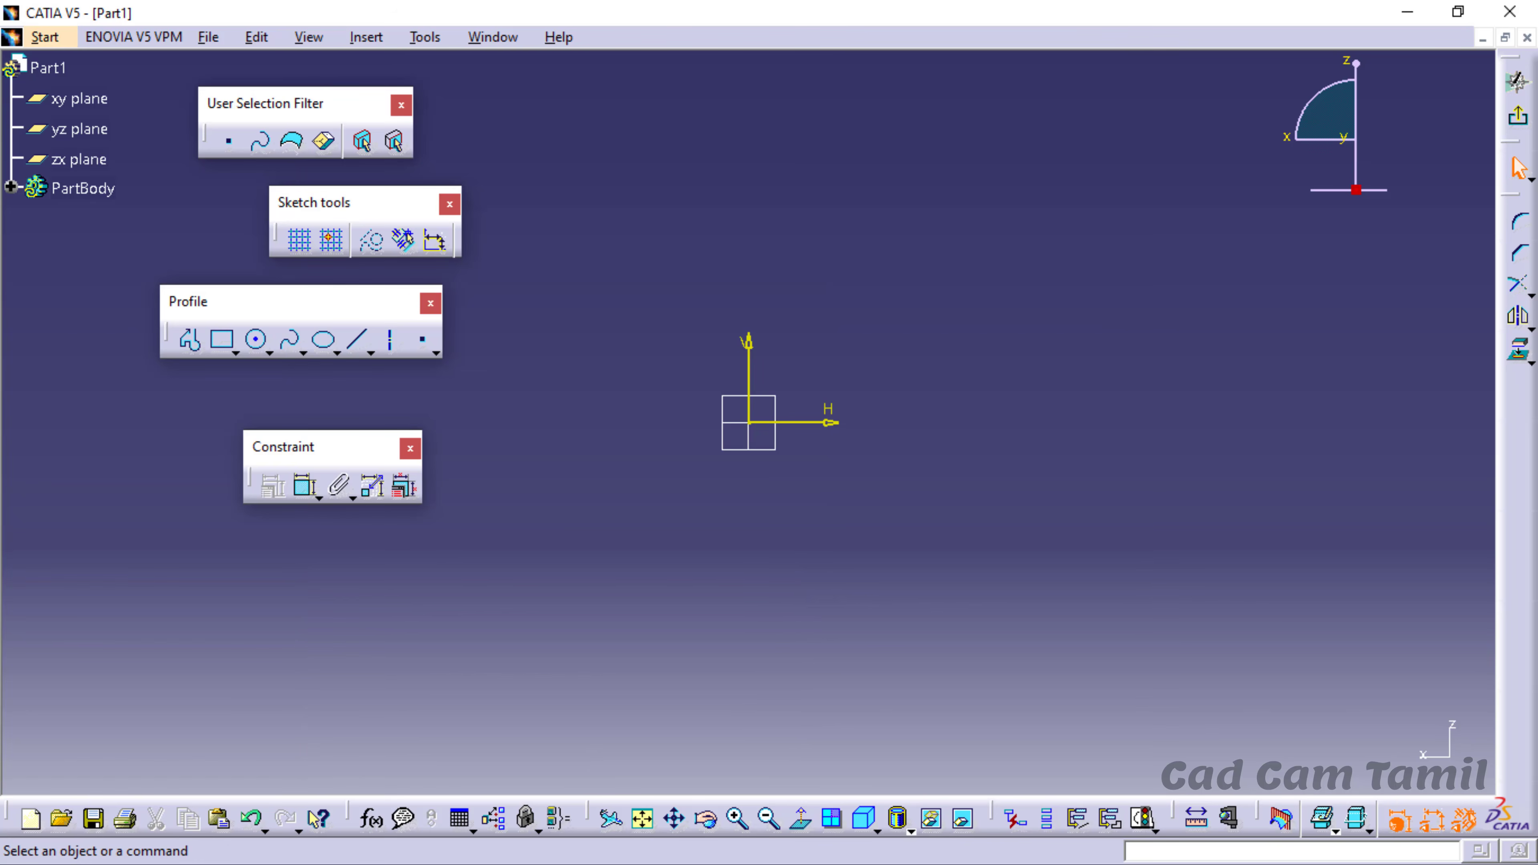
mouse_move(315, 202)
mouse_down()
mouse_move(577, 178)
mouse_move(961, 180)
mouse_up()
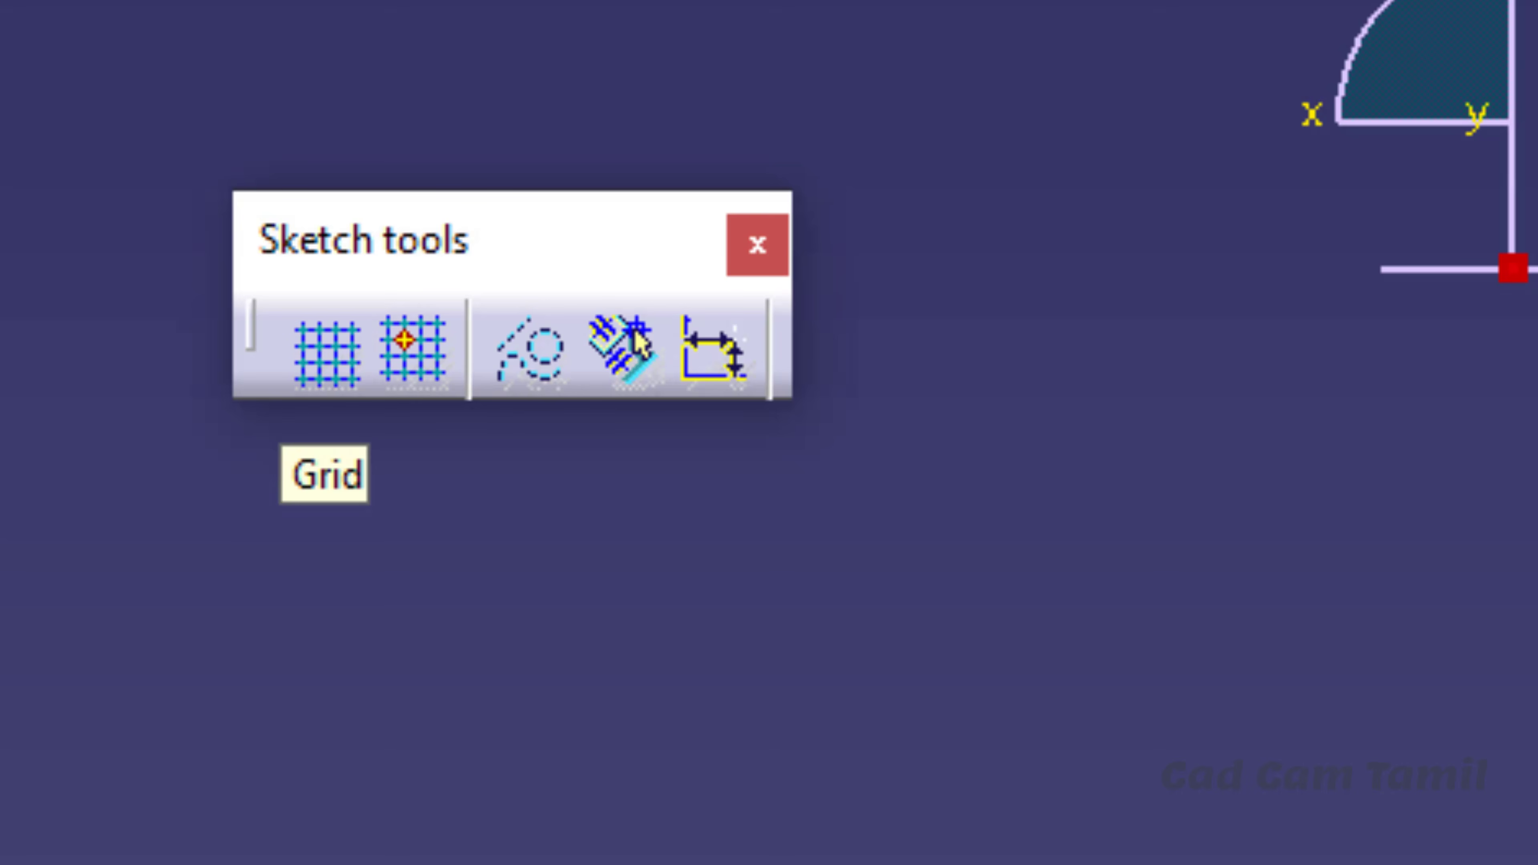
- Try out the sketch grid and Snap to Point, switching each on and off again
click(326, 352)
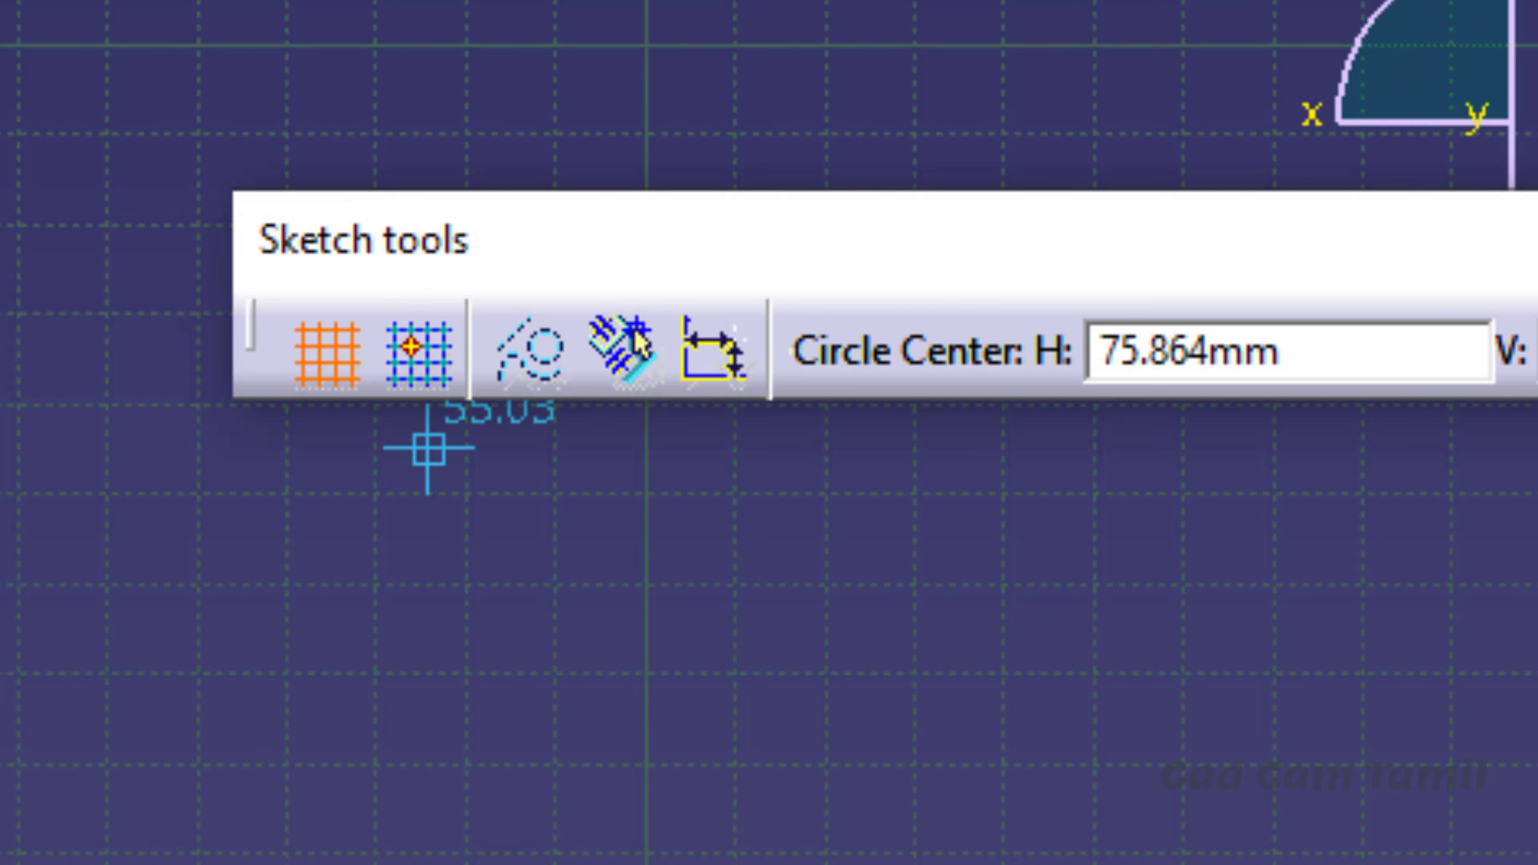
click(417, 352)
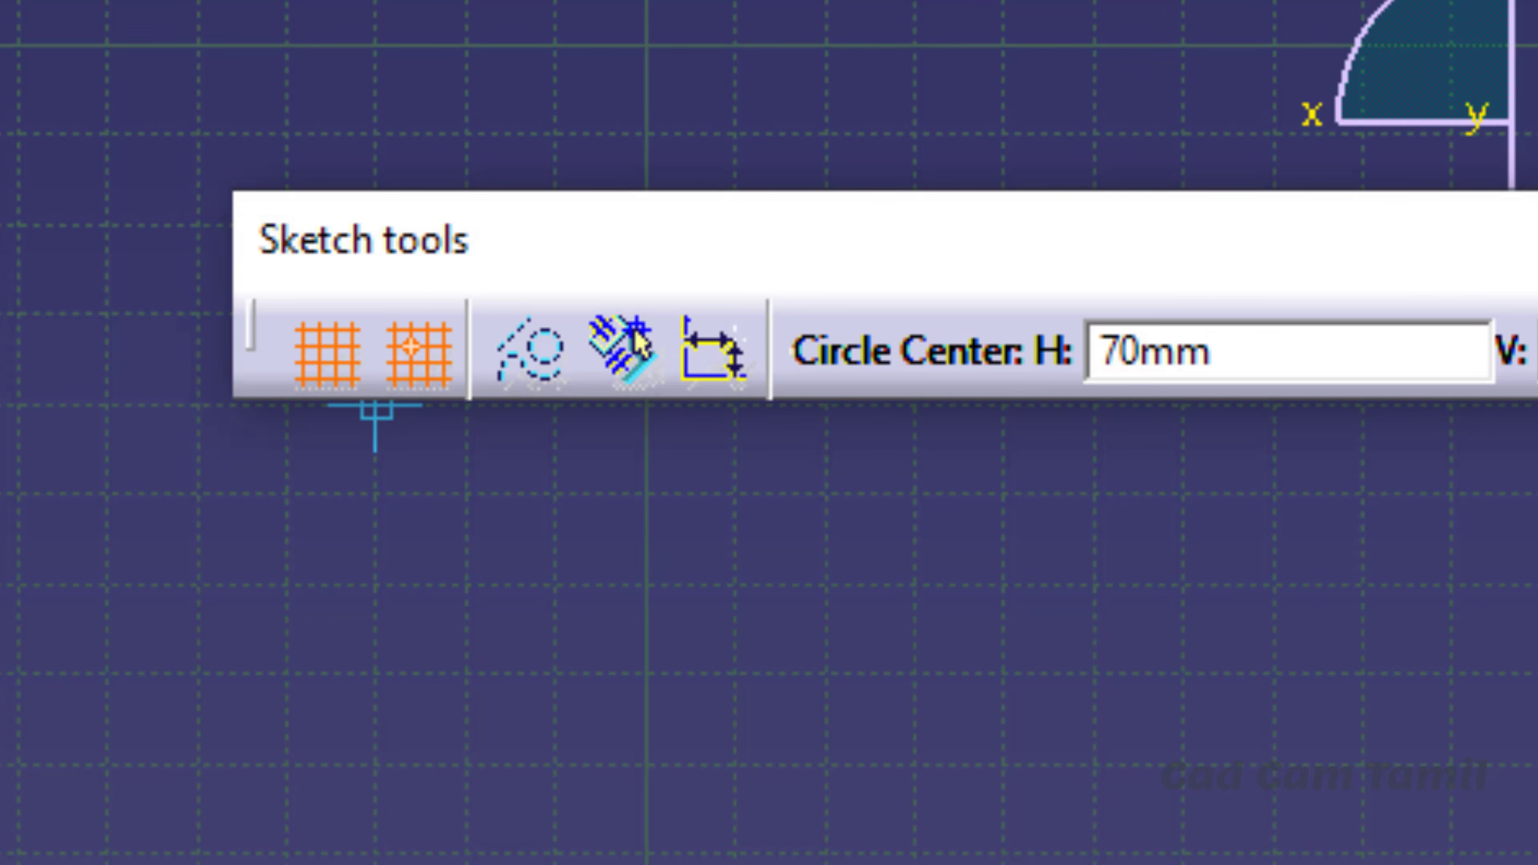
click(417, 352)
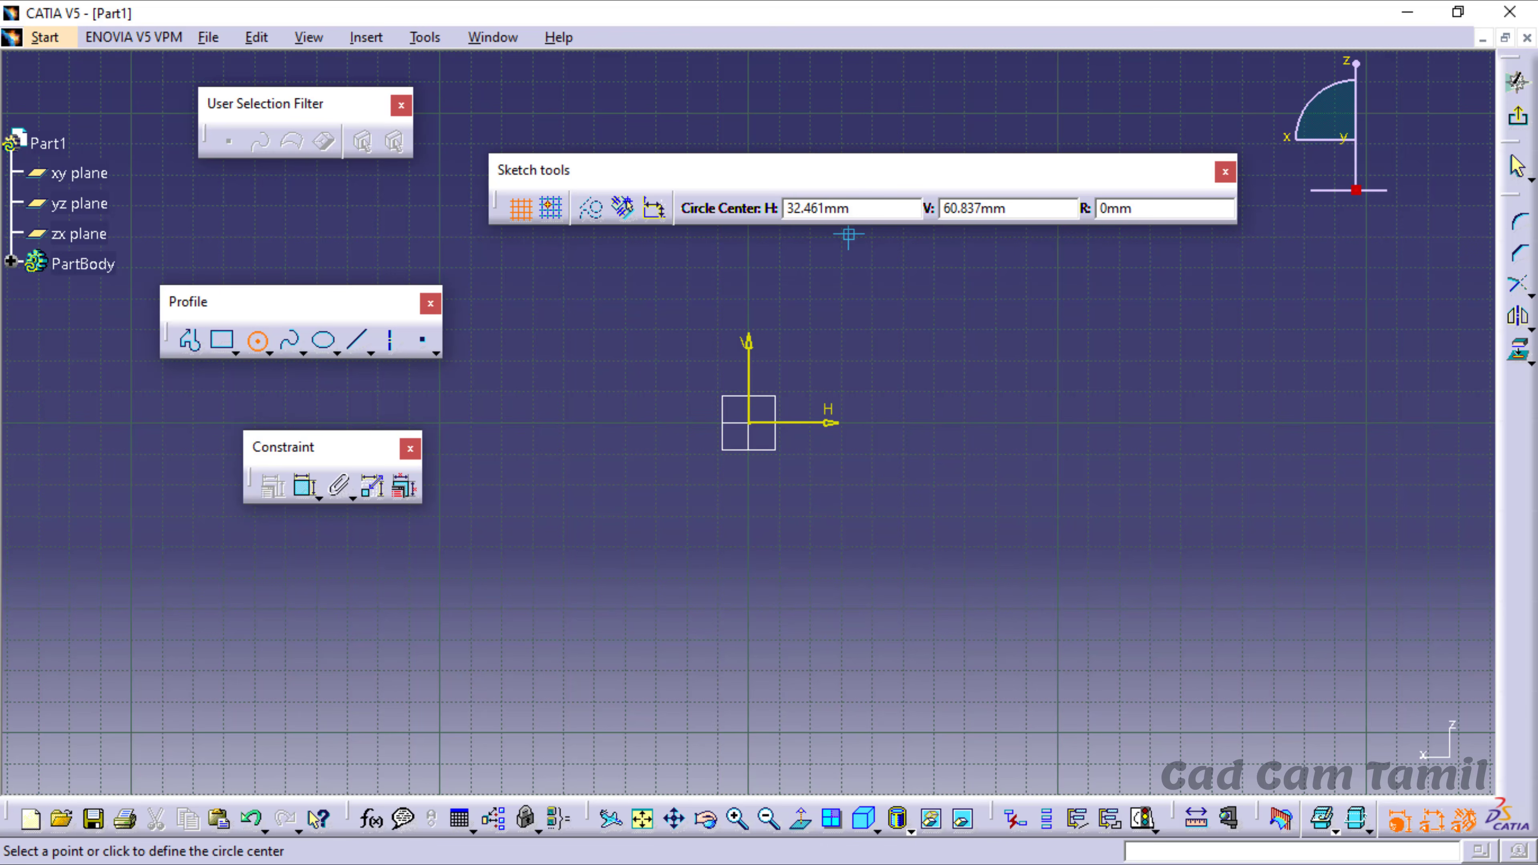
key(Escape)
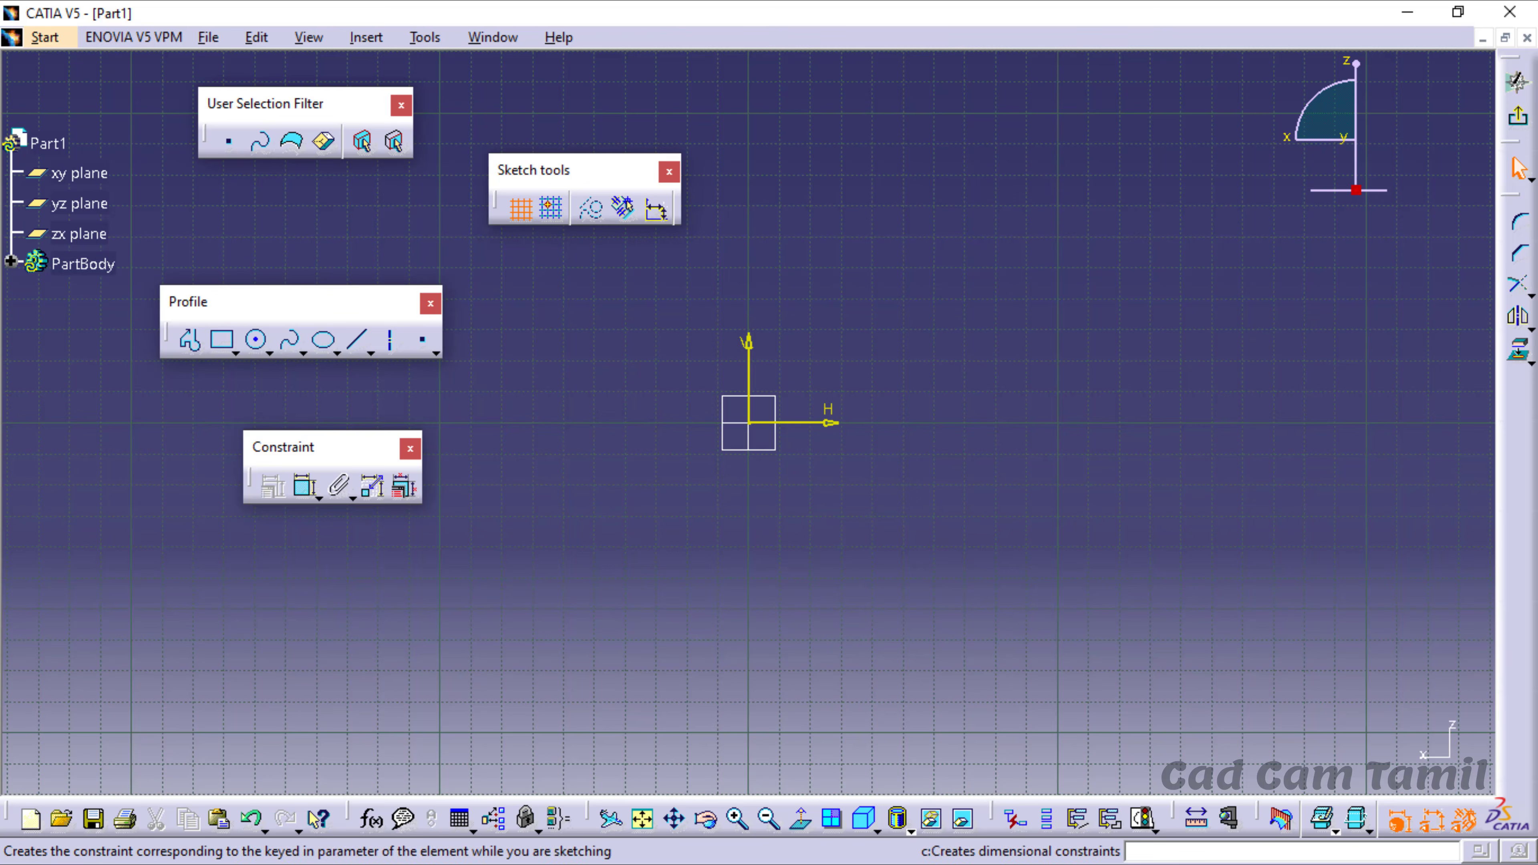
click(520, 208)
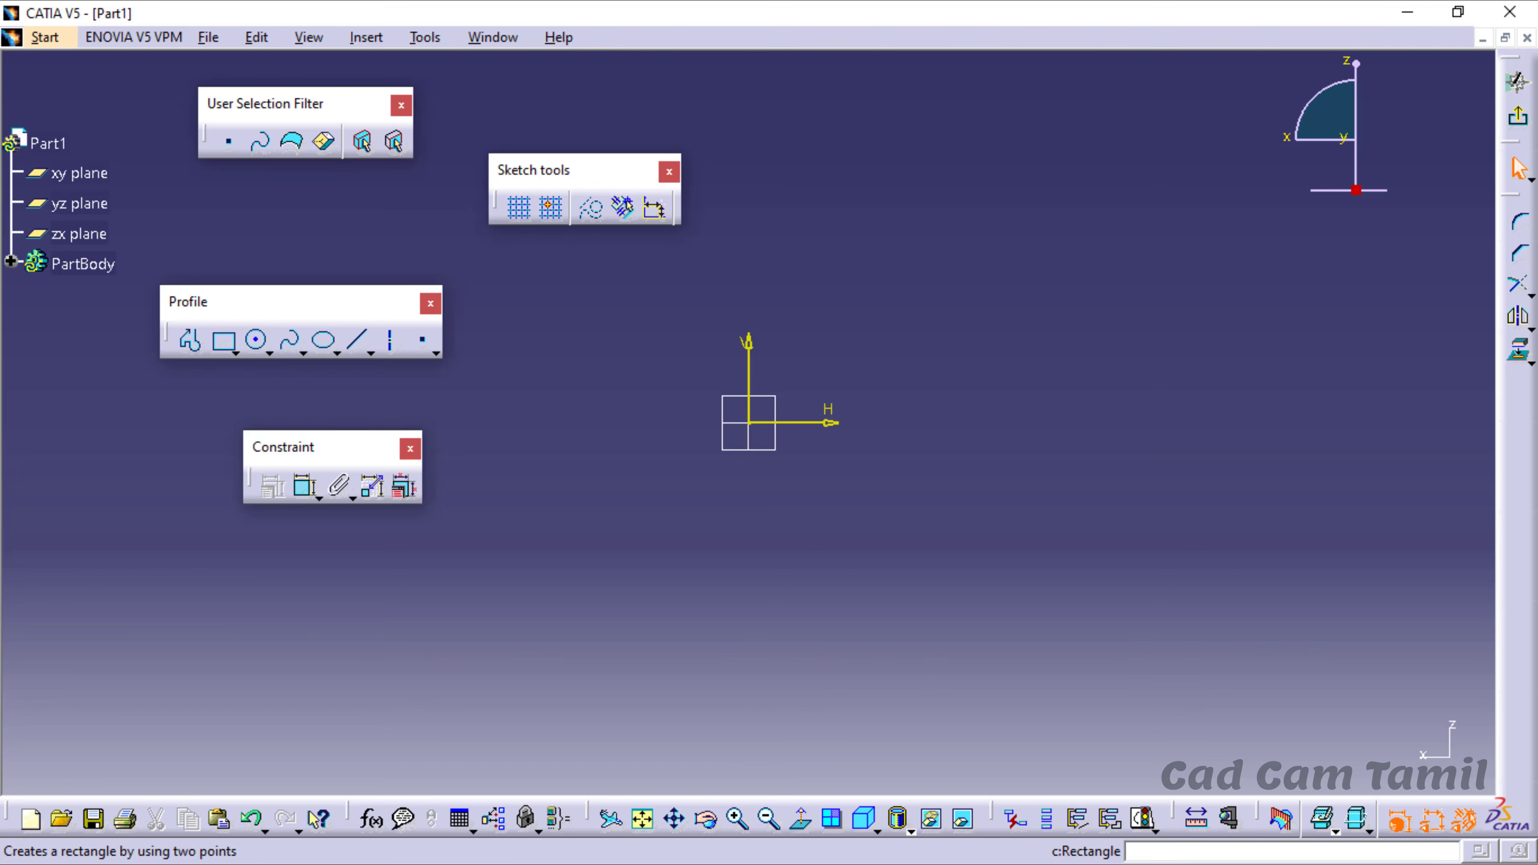
- Sketch a rectangle to the right of the origin, with its lower edge slightly below the H axis
click(223, 340)
click(890, 276)
click(1115, 447)
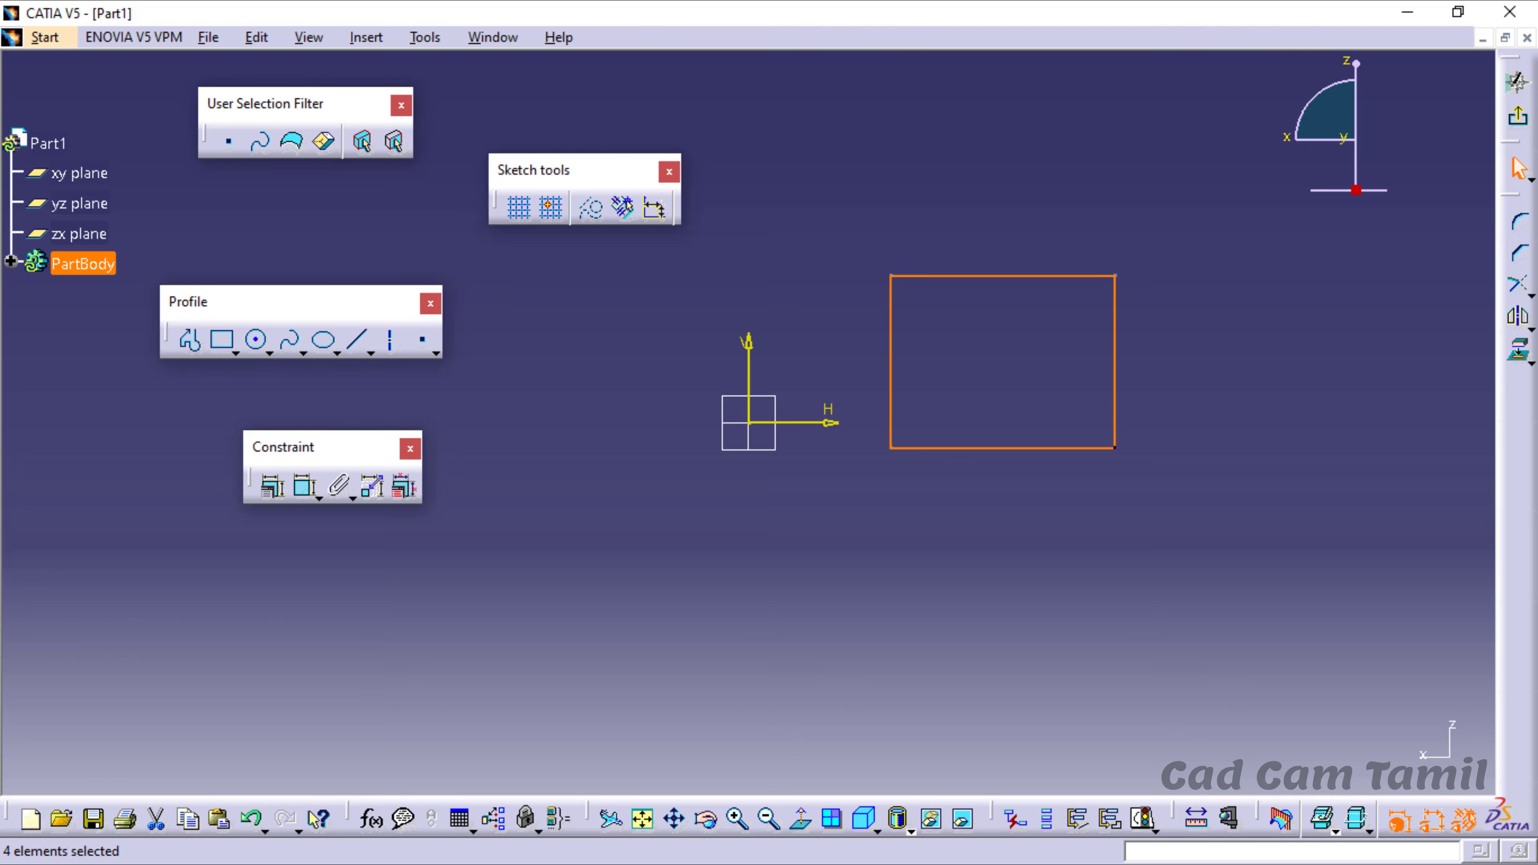
- Convert the rectangle to construction elements and switch its left vertical edge back to a standard element
click(591, 208)
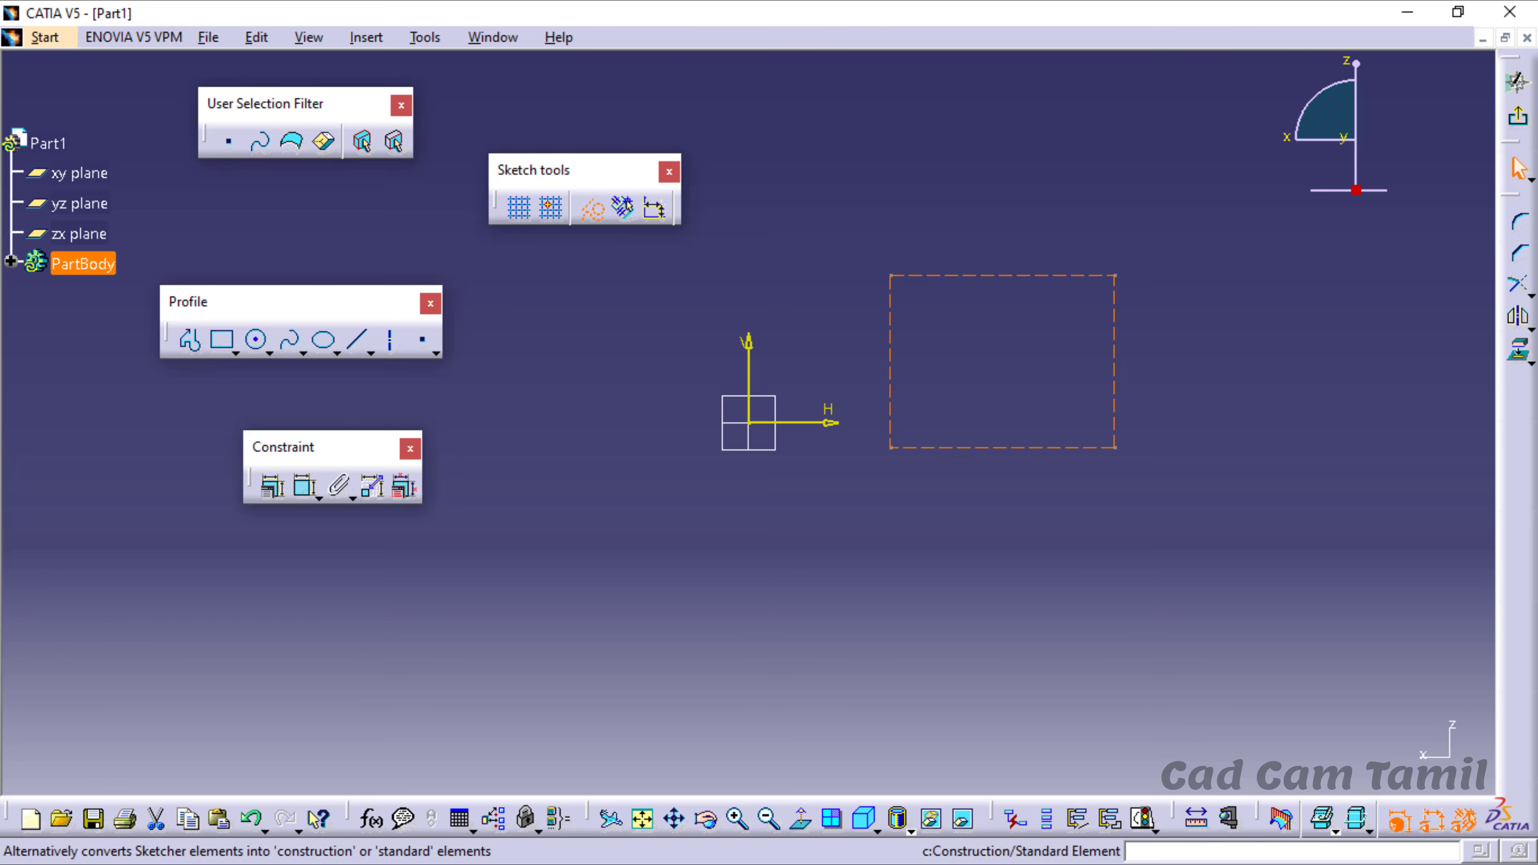
click(848, 351)
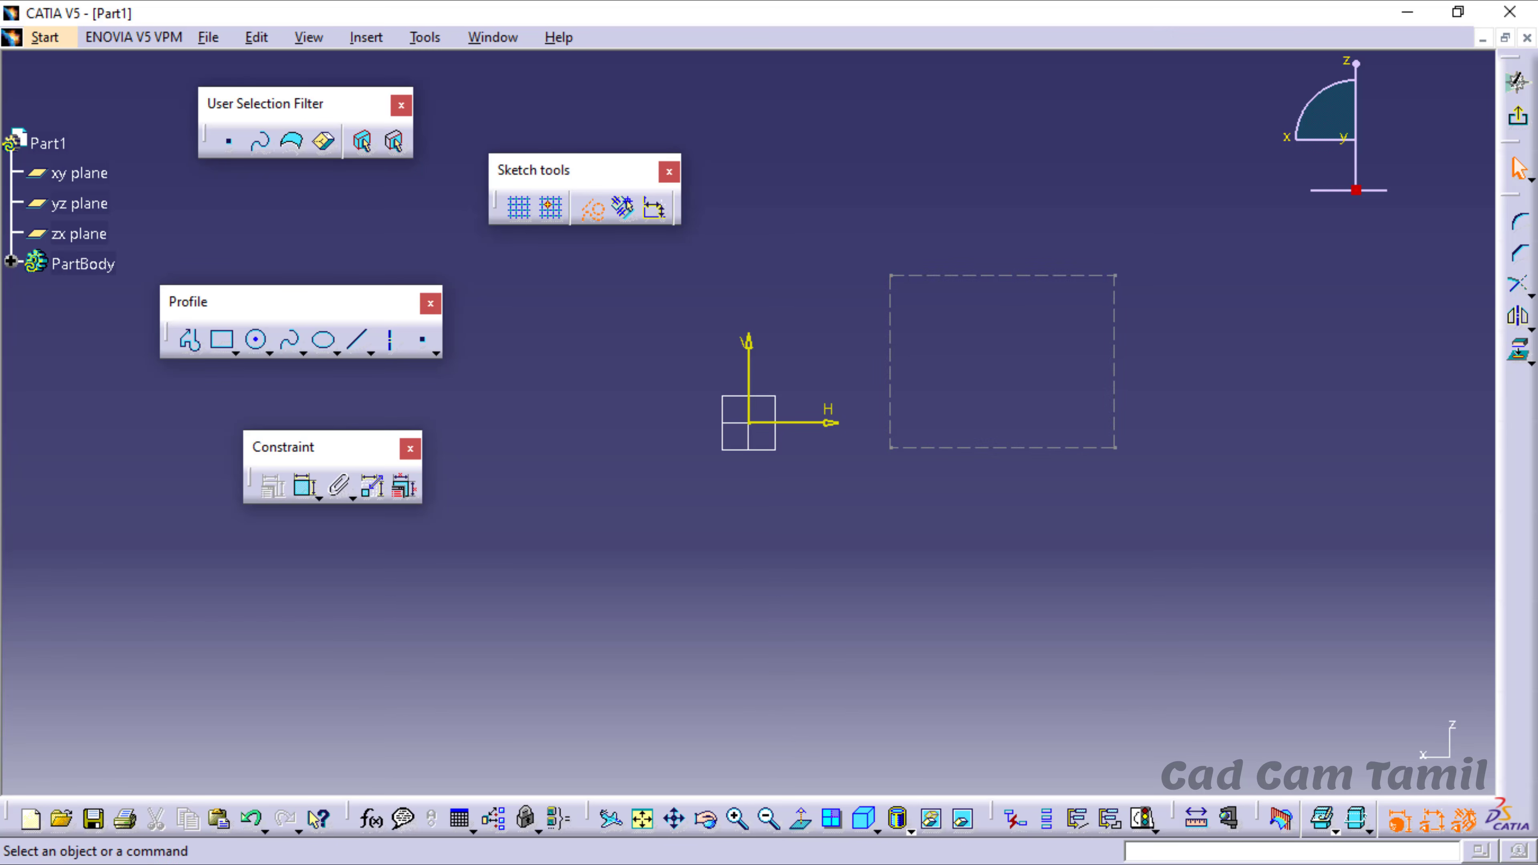
click(889, 357)
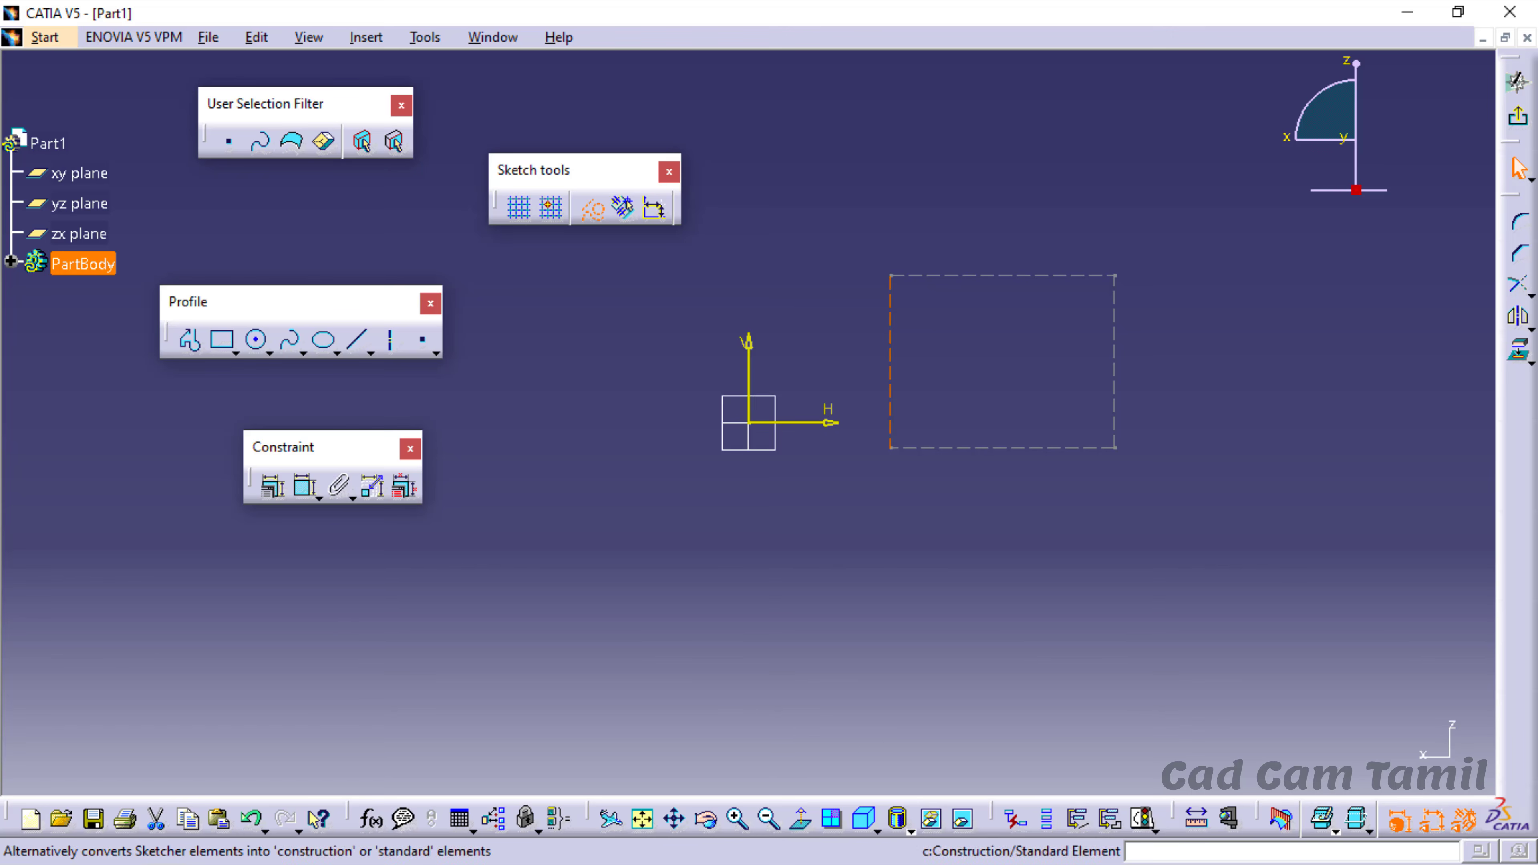
click(591, 208)
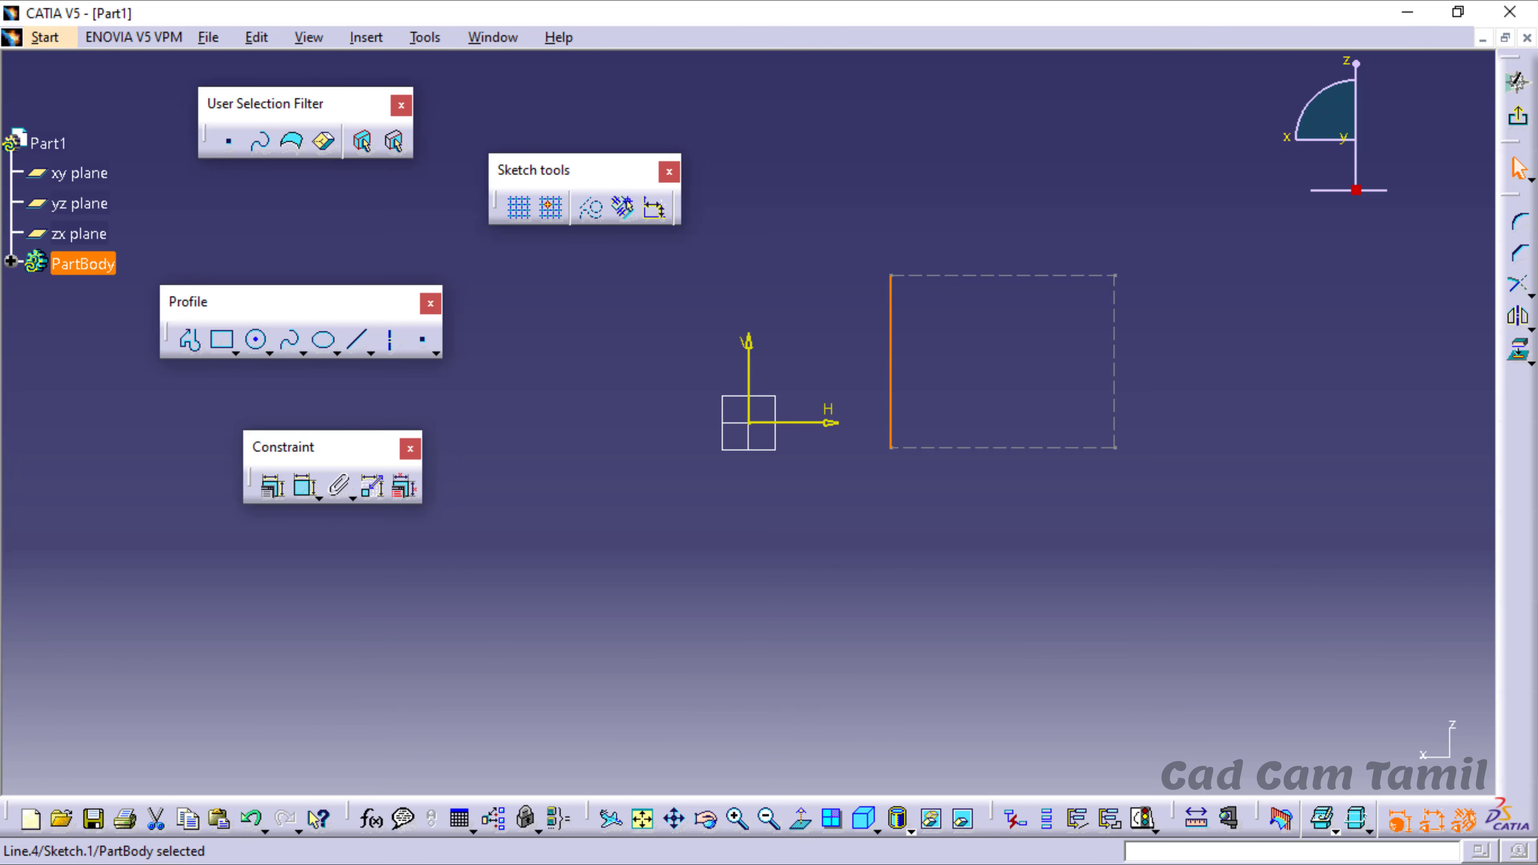
- Convert all of the rectangle's lines and corner points to standard elements
drag(1218, 532, 862, 254)
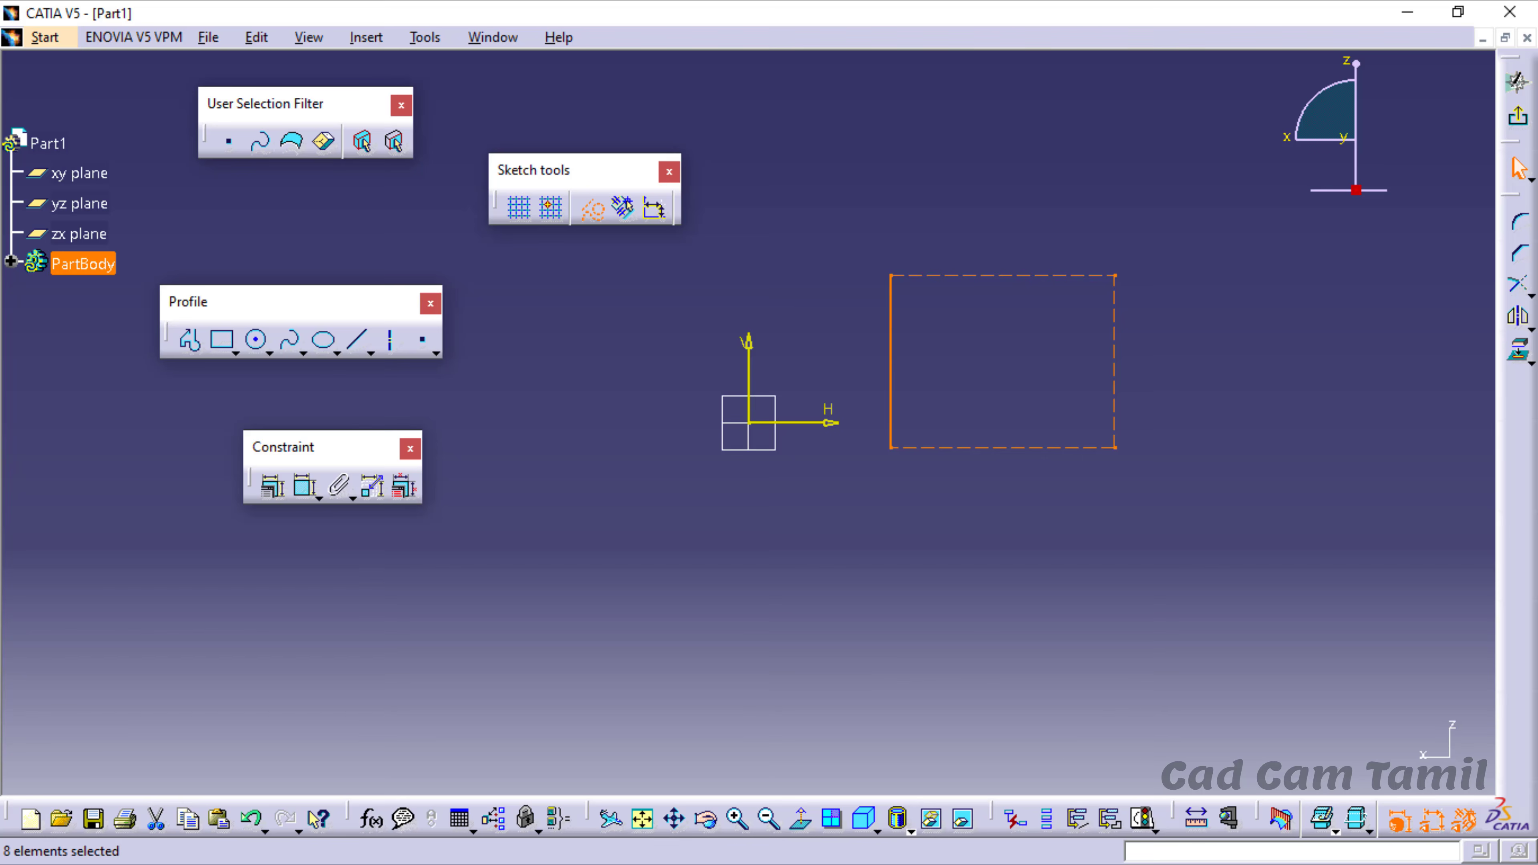
click(591, 208)
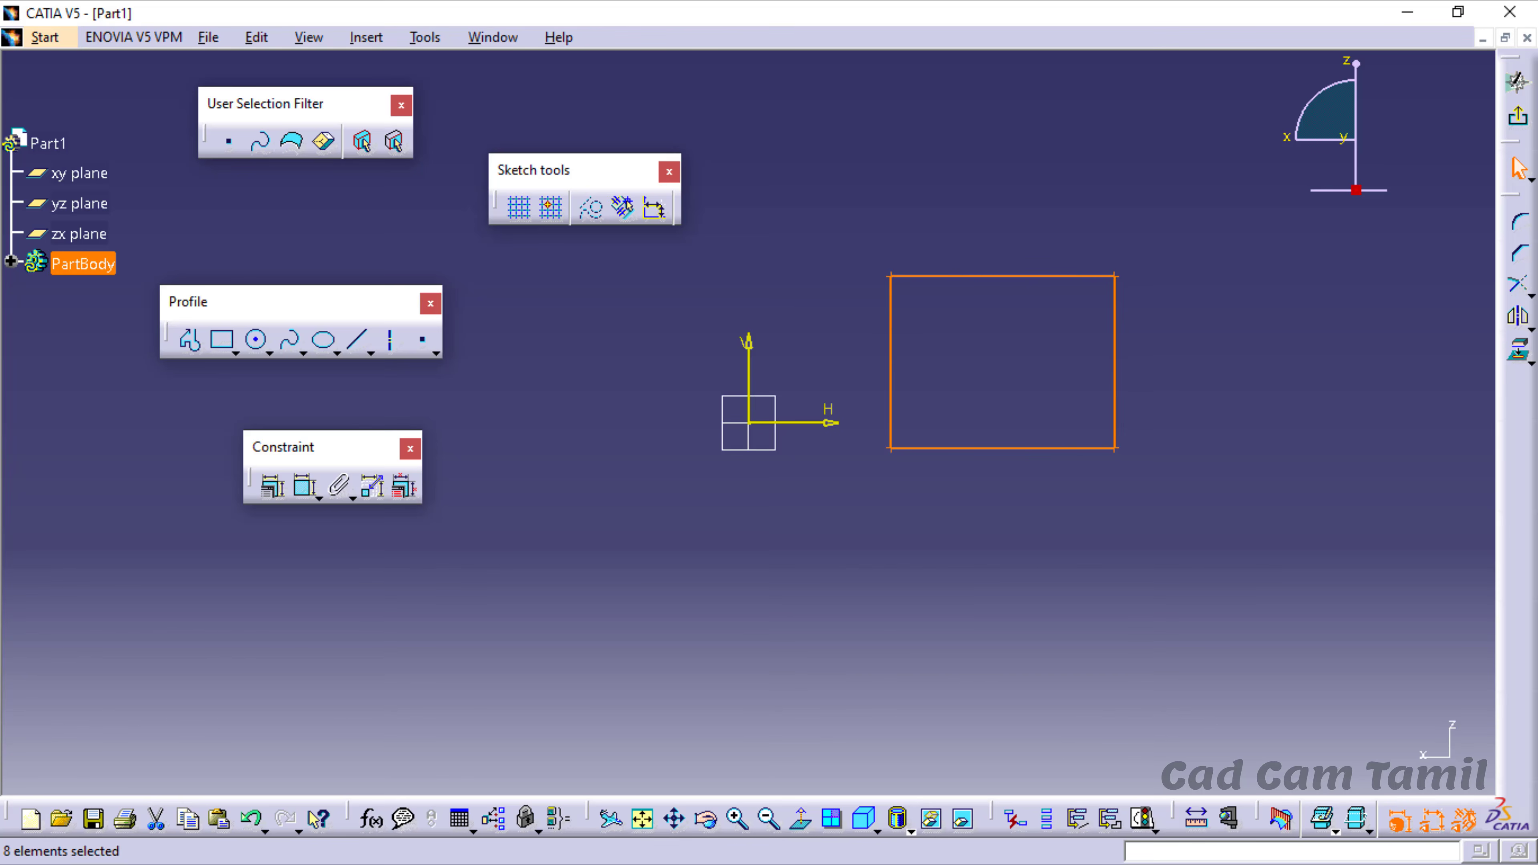
key(Escape)
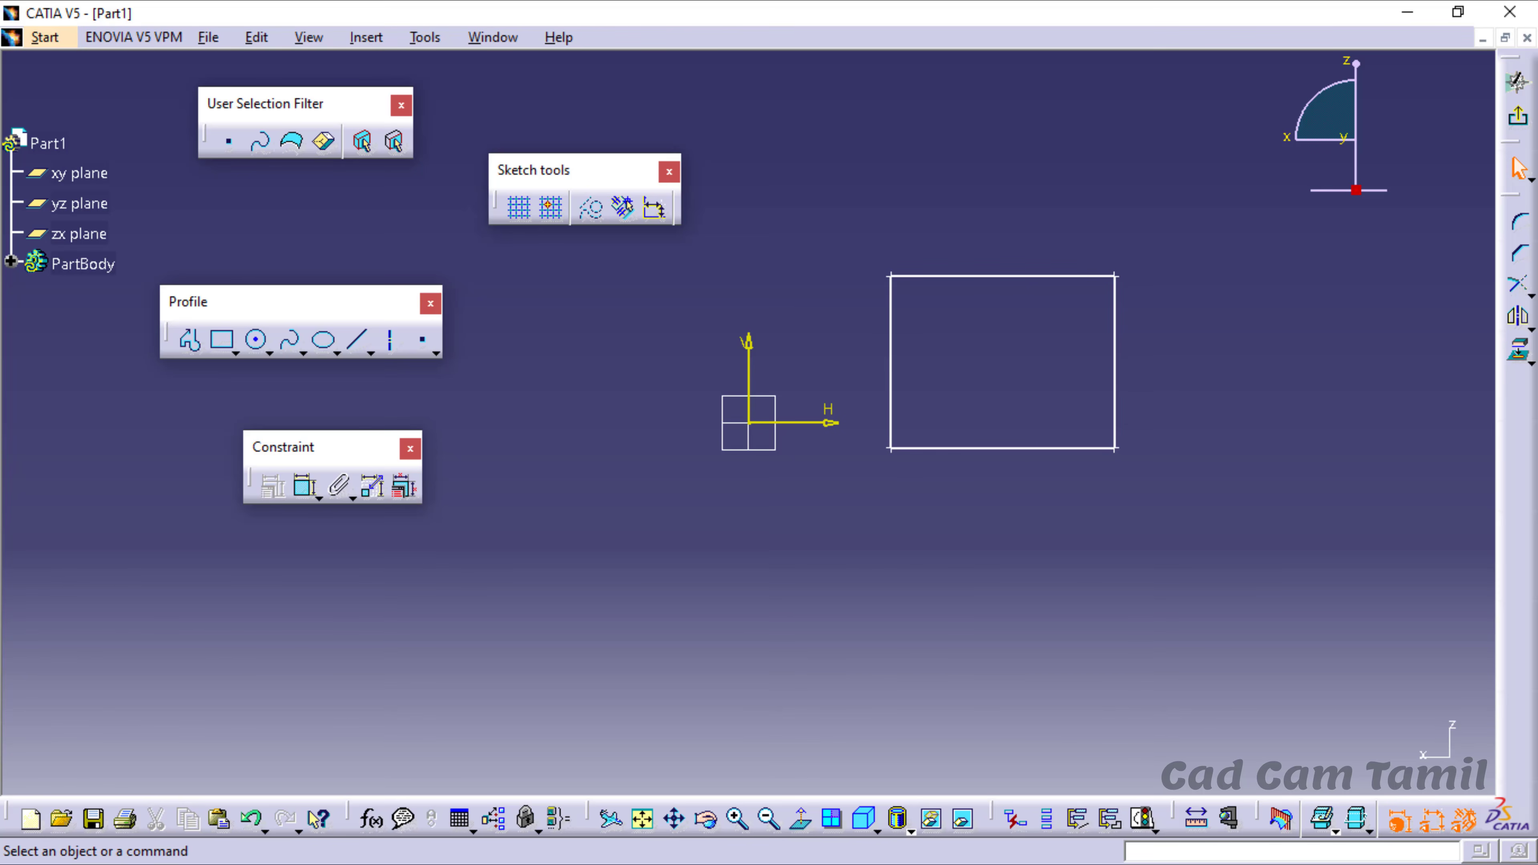
- Turn on automatic geometrical constraints and sketch a horizontal line below the rectangle, starting just left of the V axis
scroll(59, 241, up, 1)
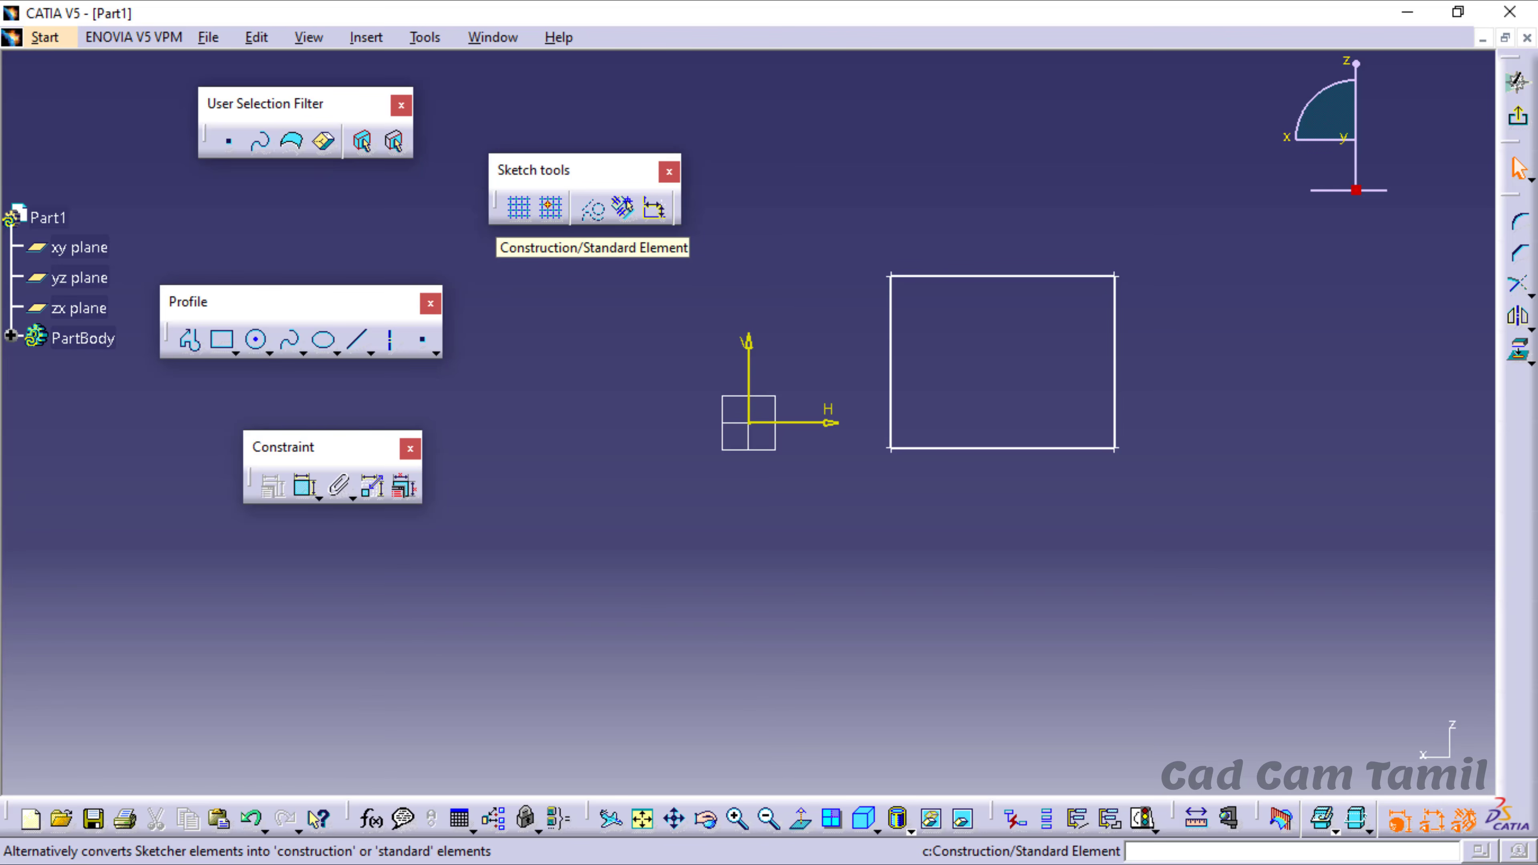
click(630, 207)
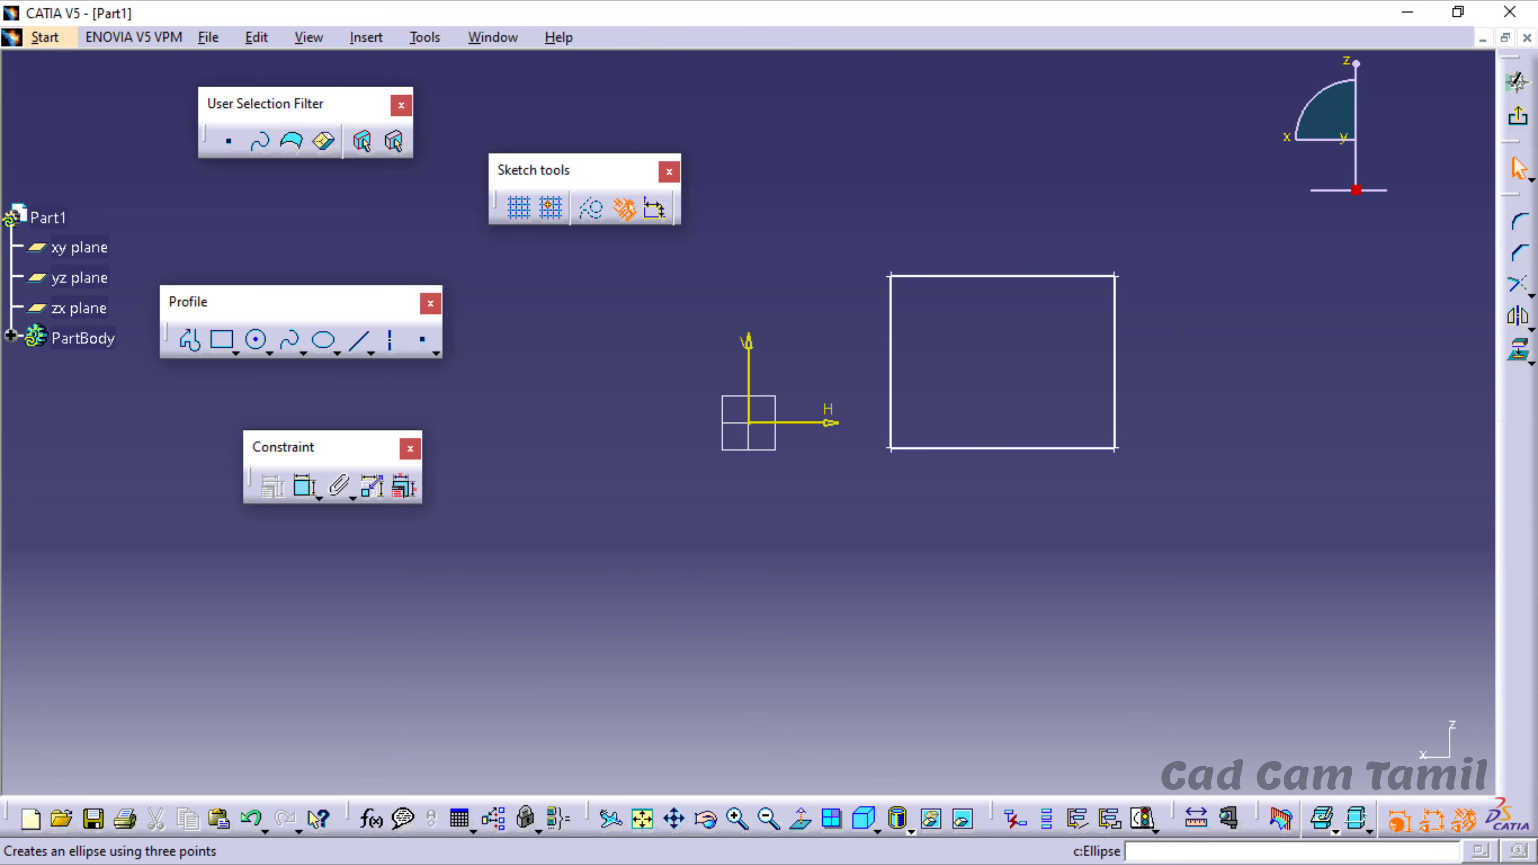
click(358, 339)
click(737, 560)
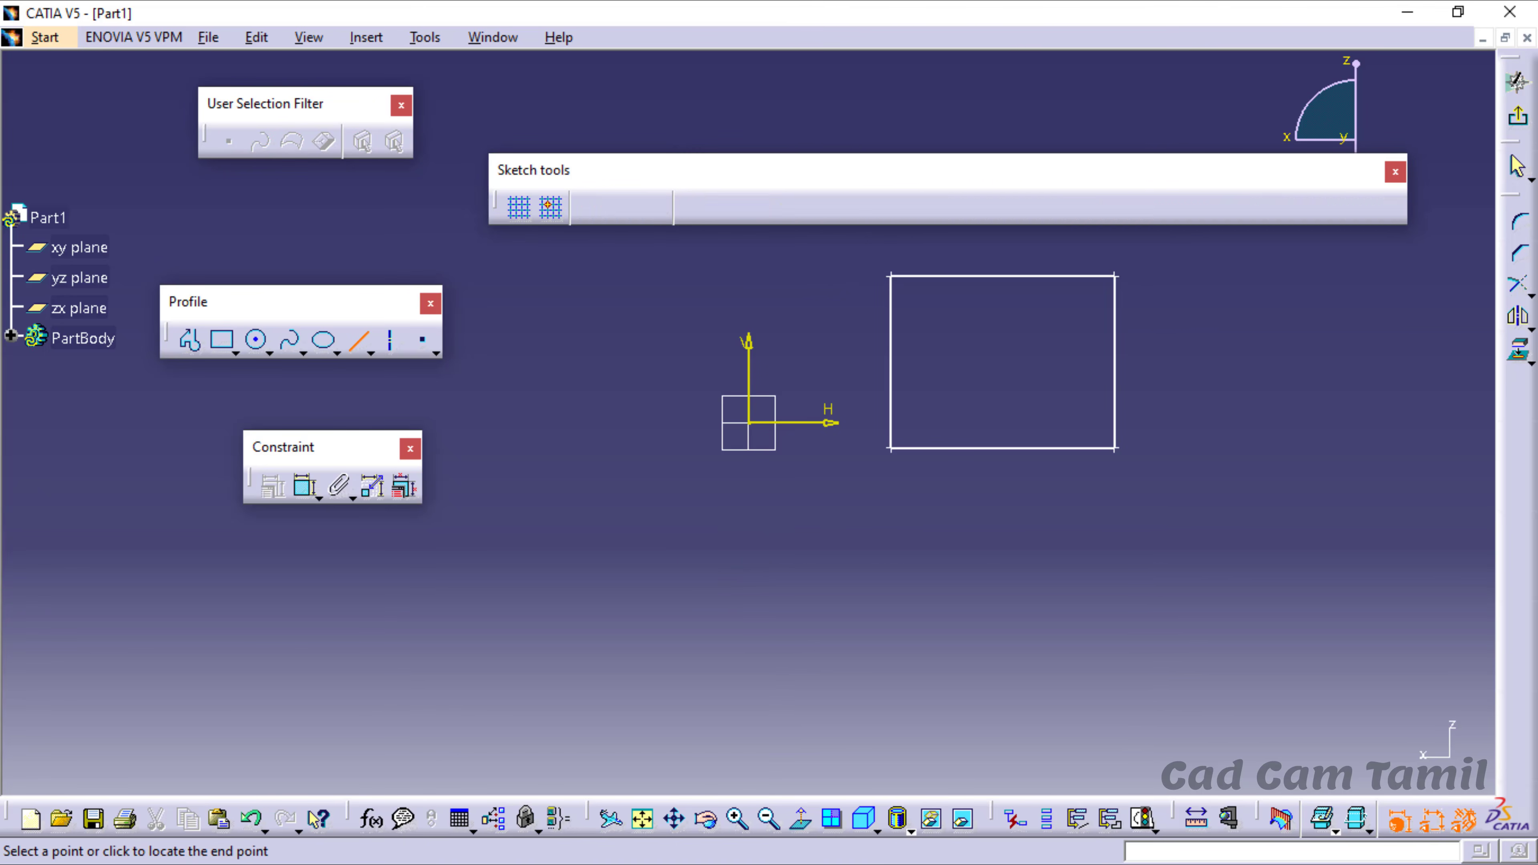
click(1036, 560)
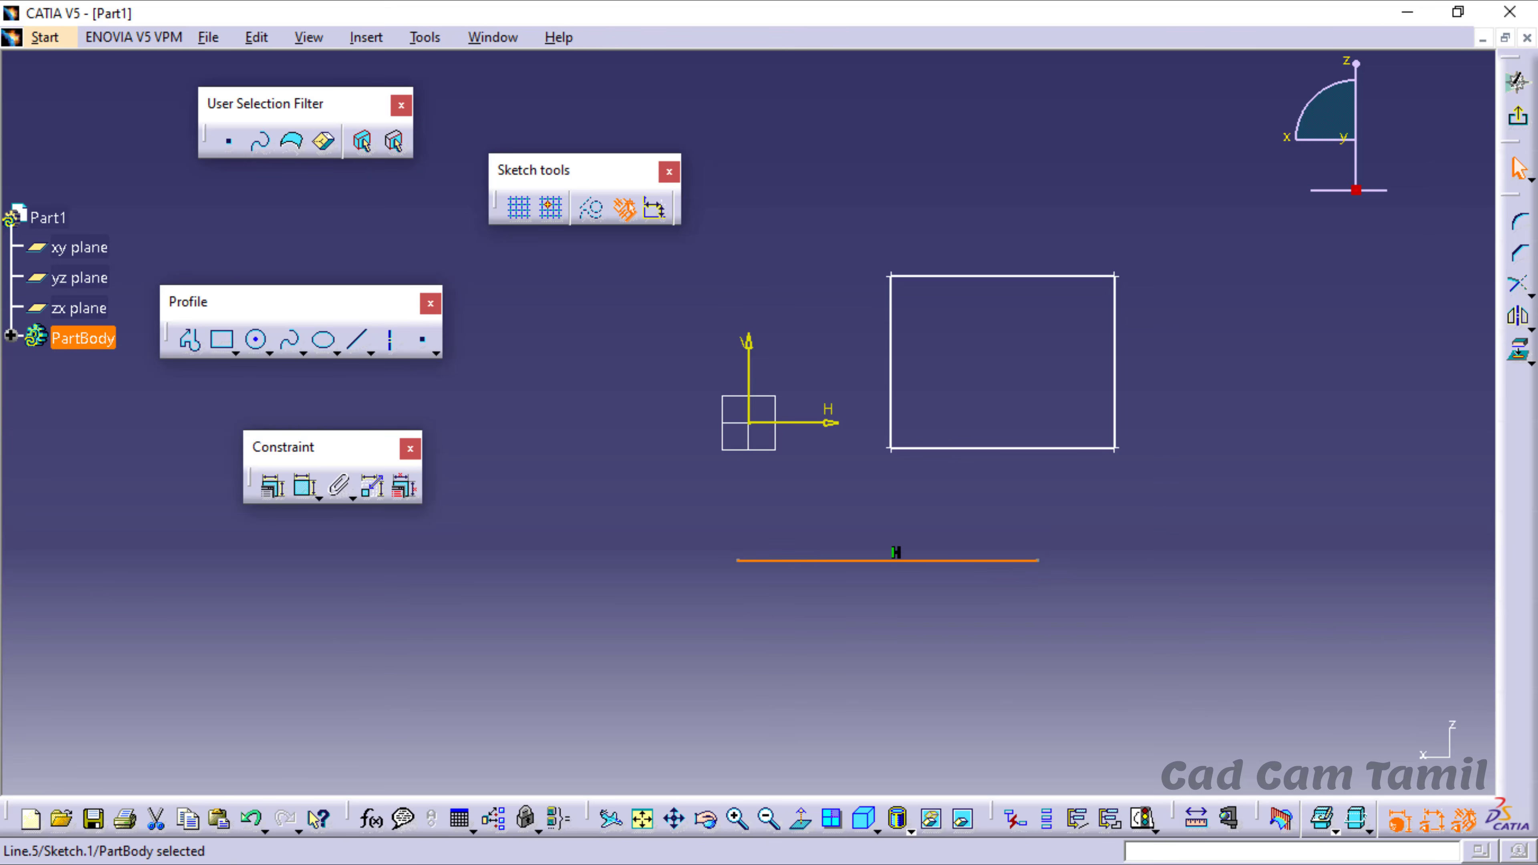
key(Escape)
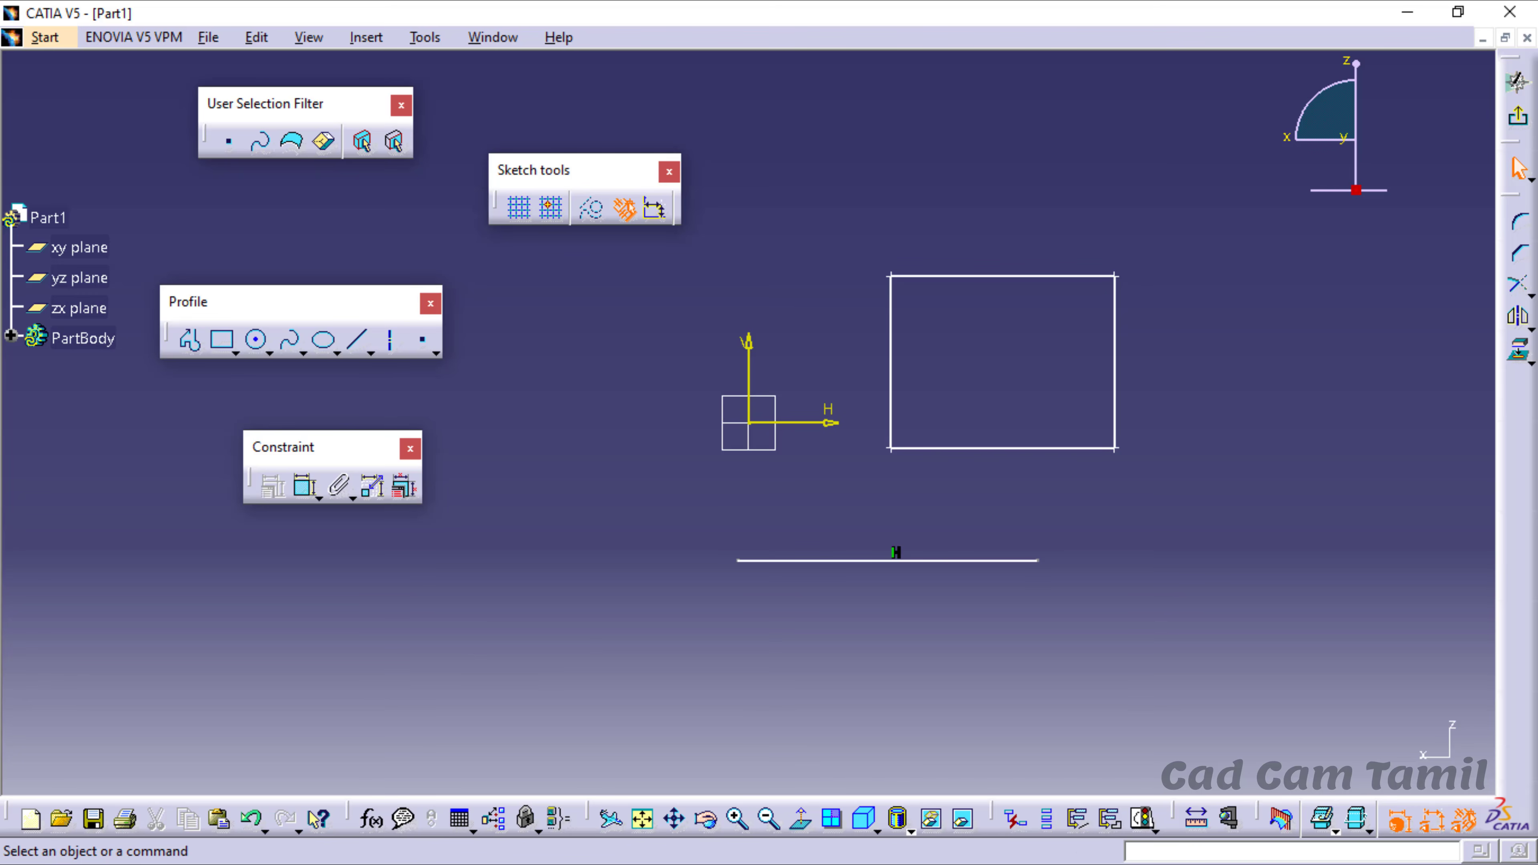
- Sketch a vertical line below the H axis, to the left of the horizontal line
click(358, 339)
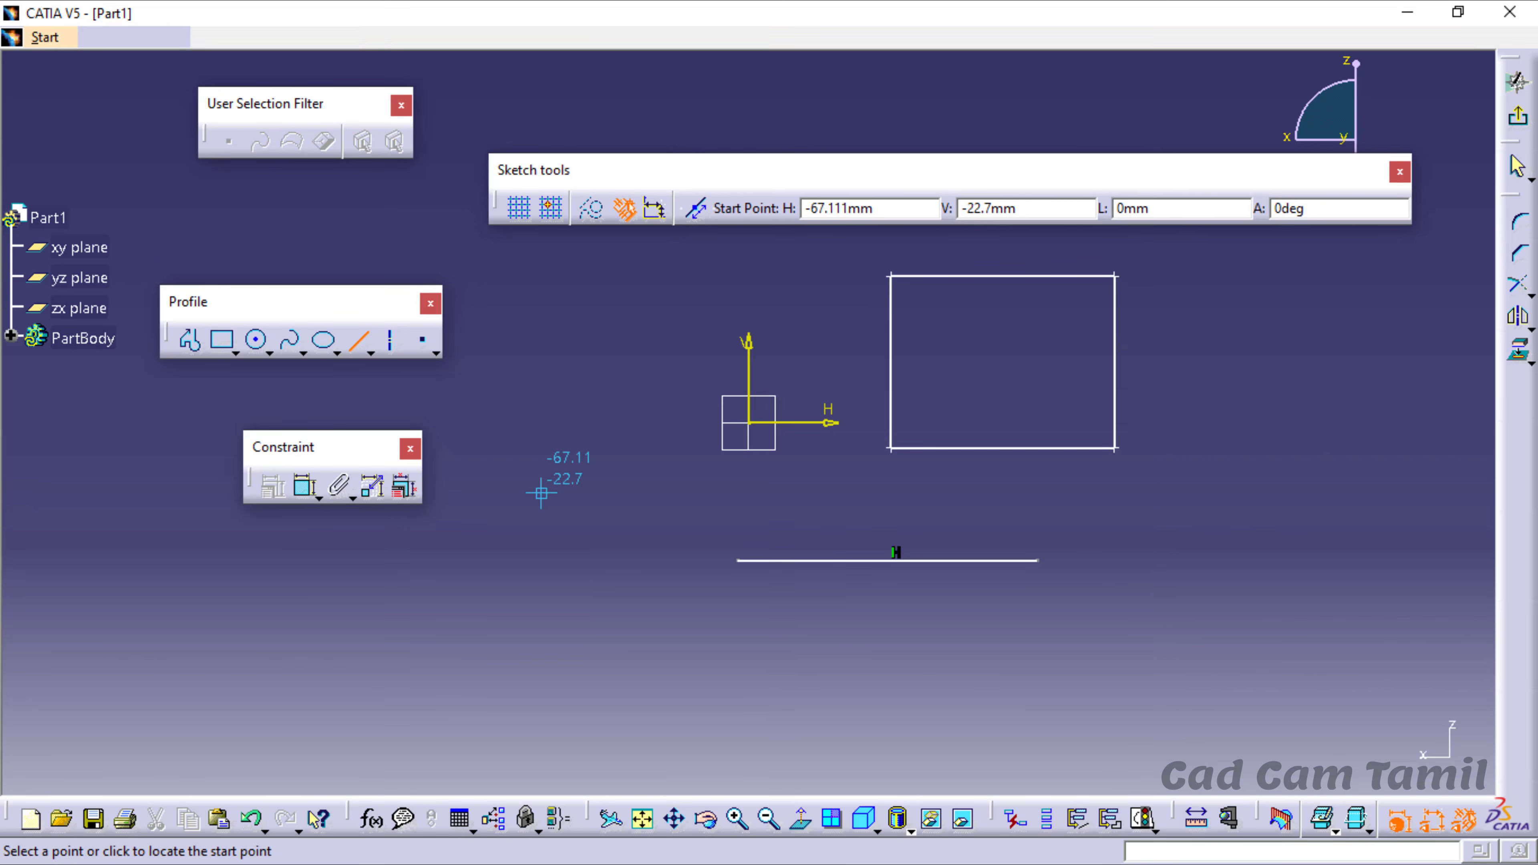
click(600, 644)
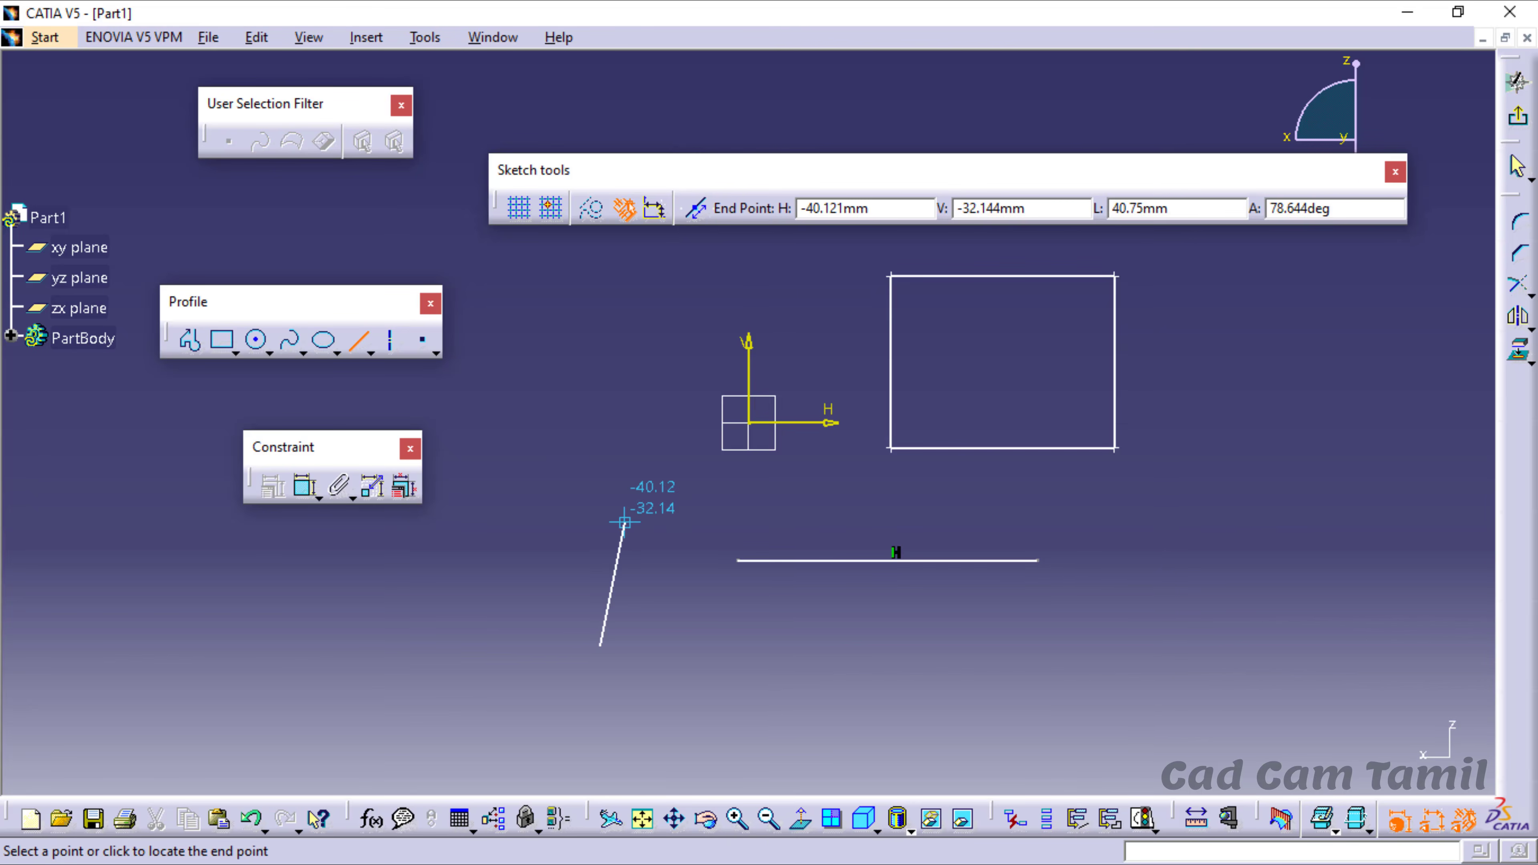
click(599, 498)
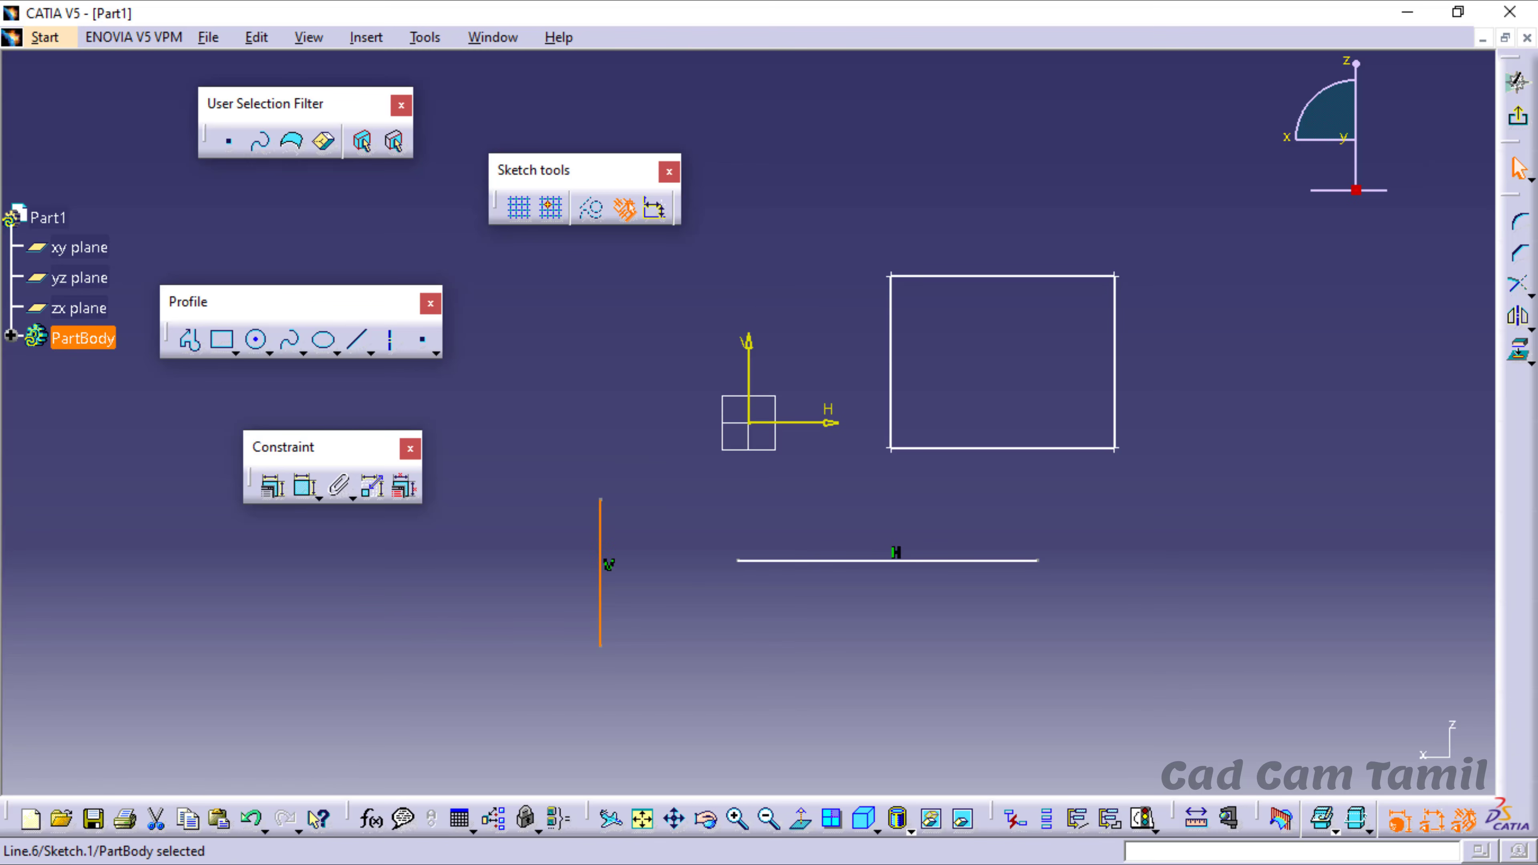
key(Escape)
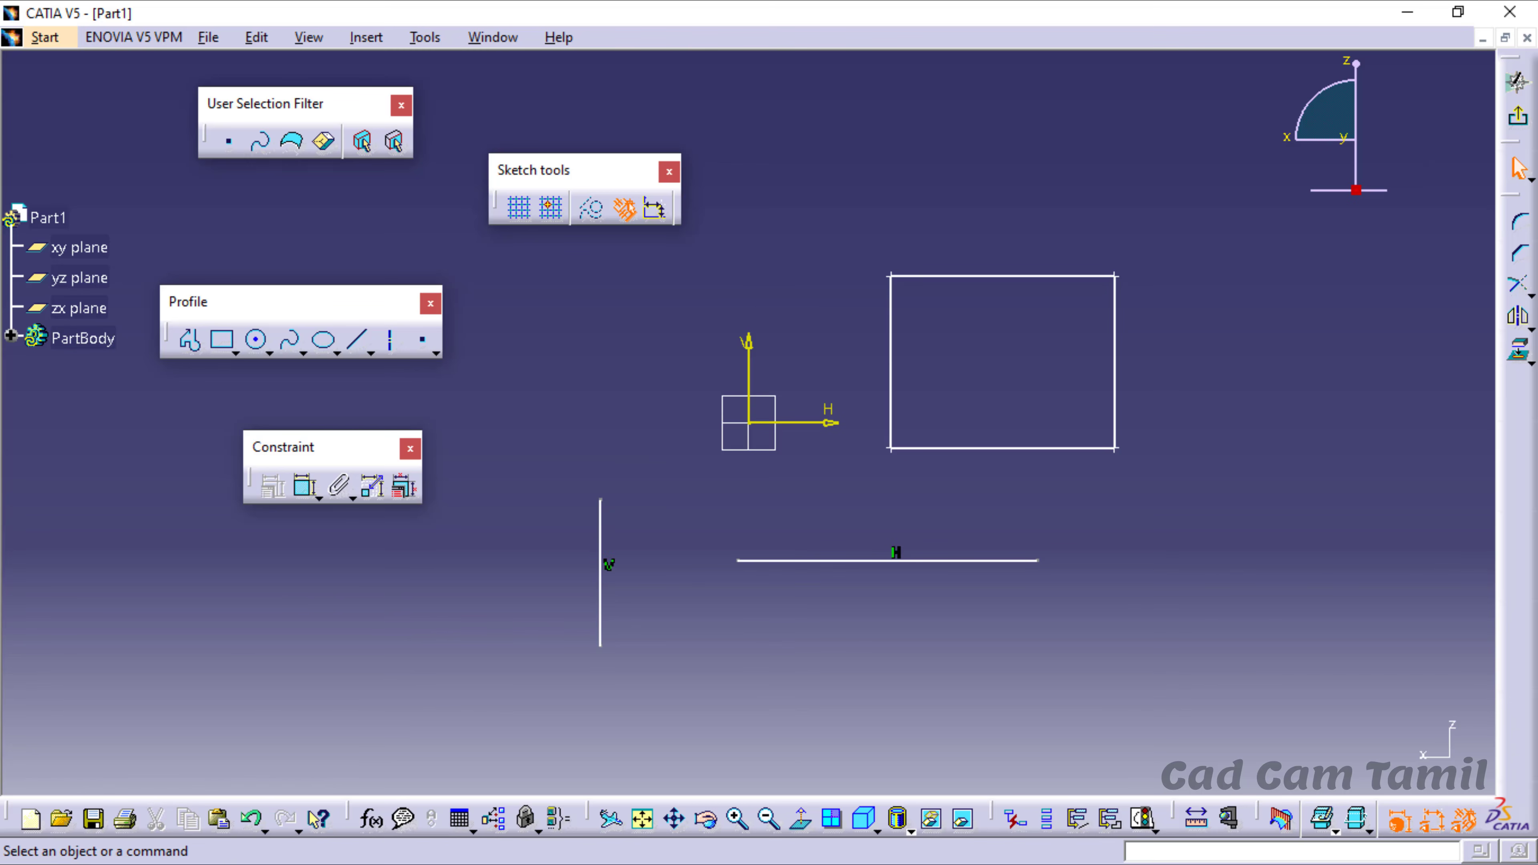
- Turn off the automatic geometrical constraints and leave the rectangle's edges unselected
click(628, 205)
scroll(58, 313, up, 2)
scroll(59, 312, down, 8)
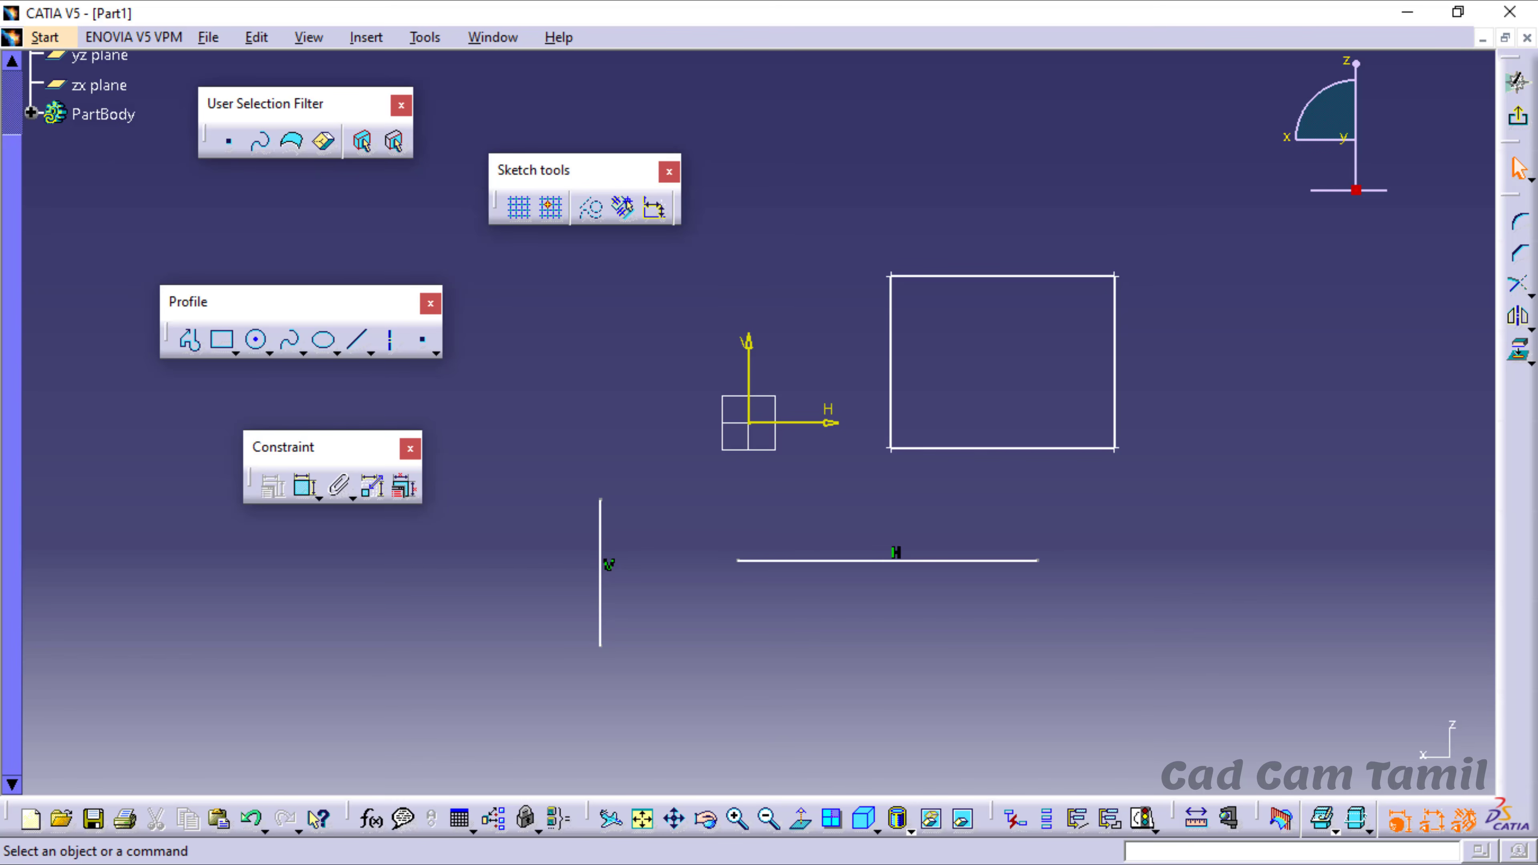
scroll(66, 128, up, 2)
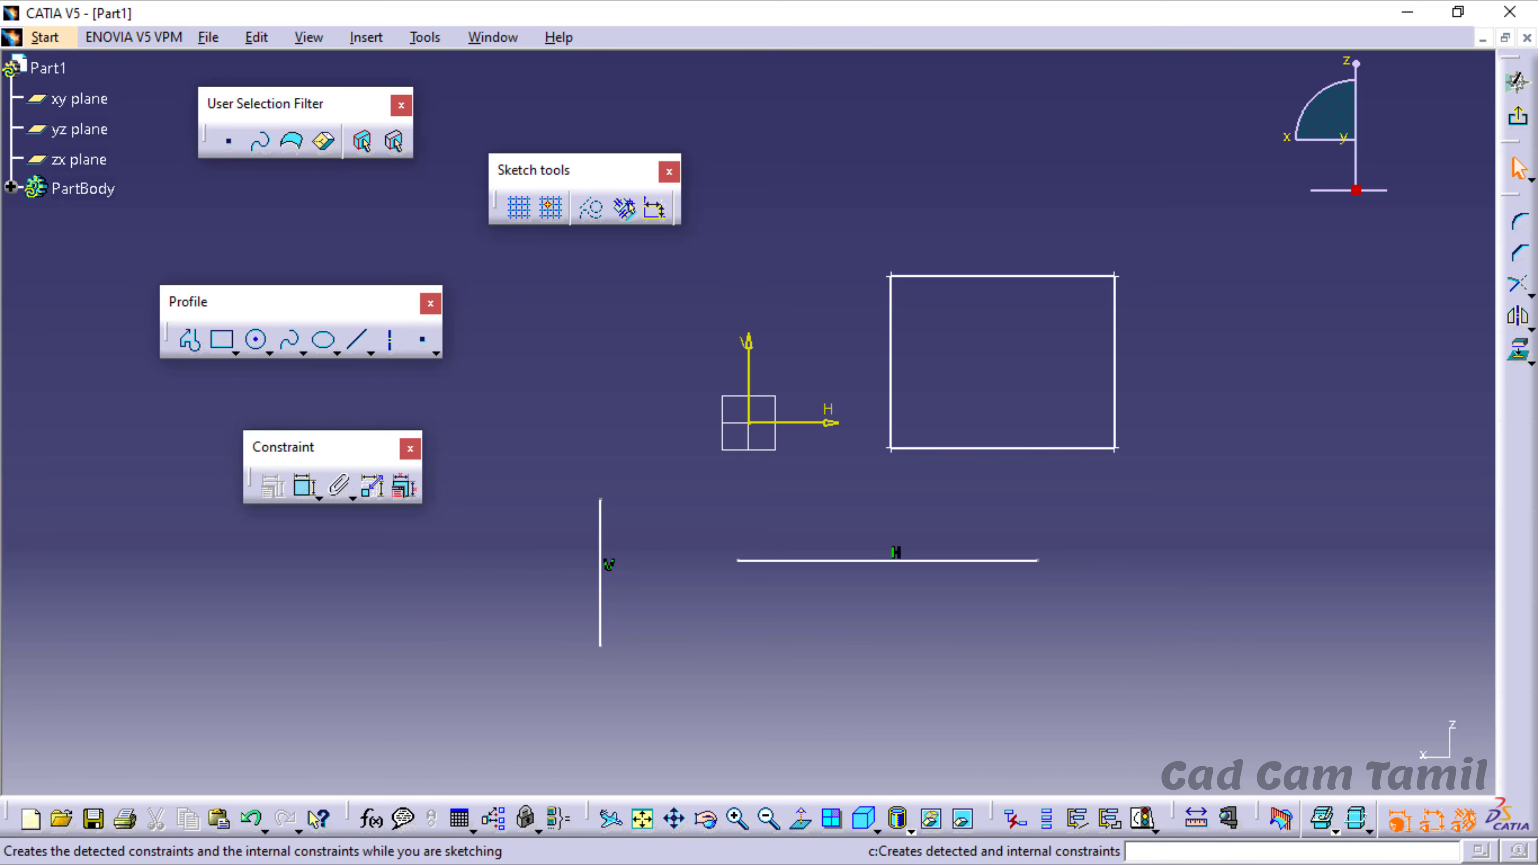
click(624, 209)
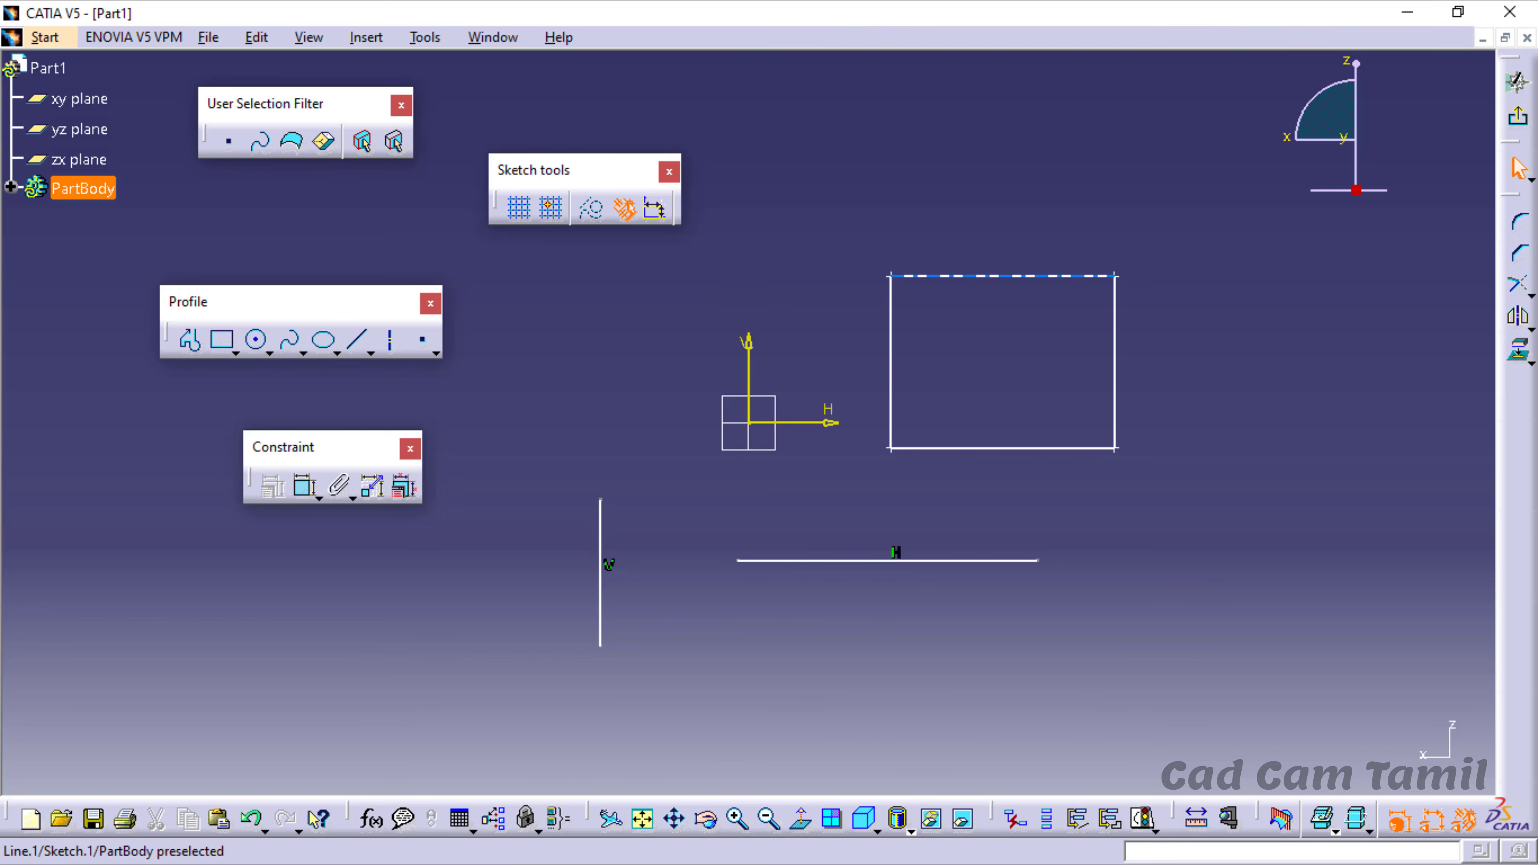
click(1002, 277)
click(891, 362)
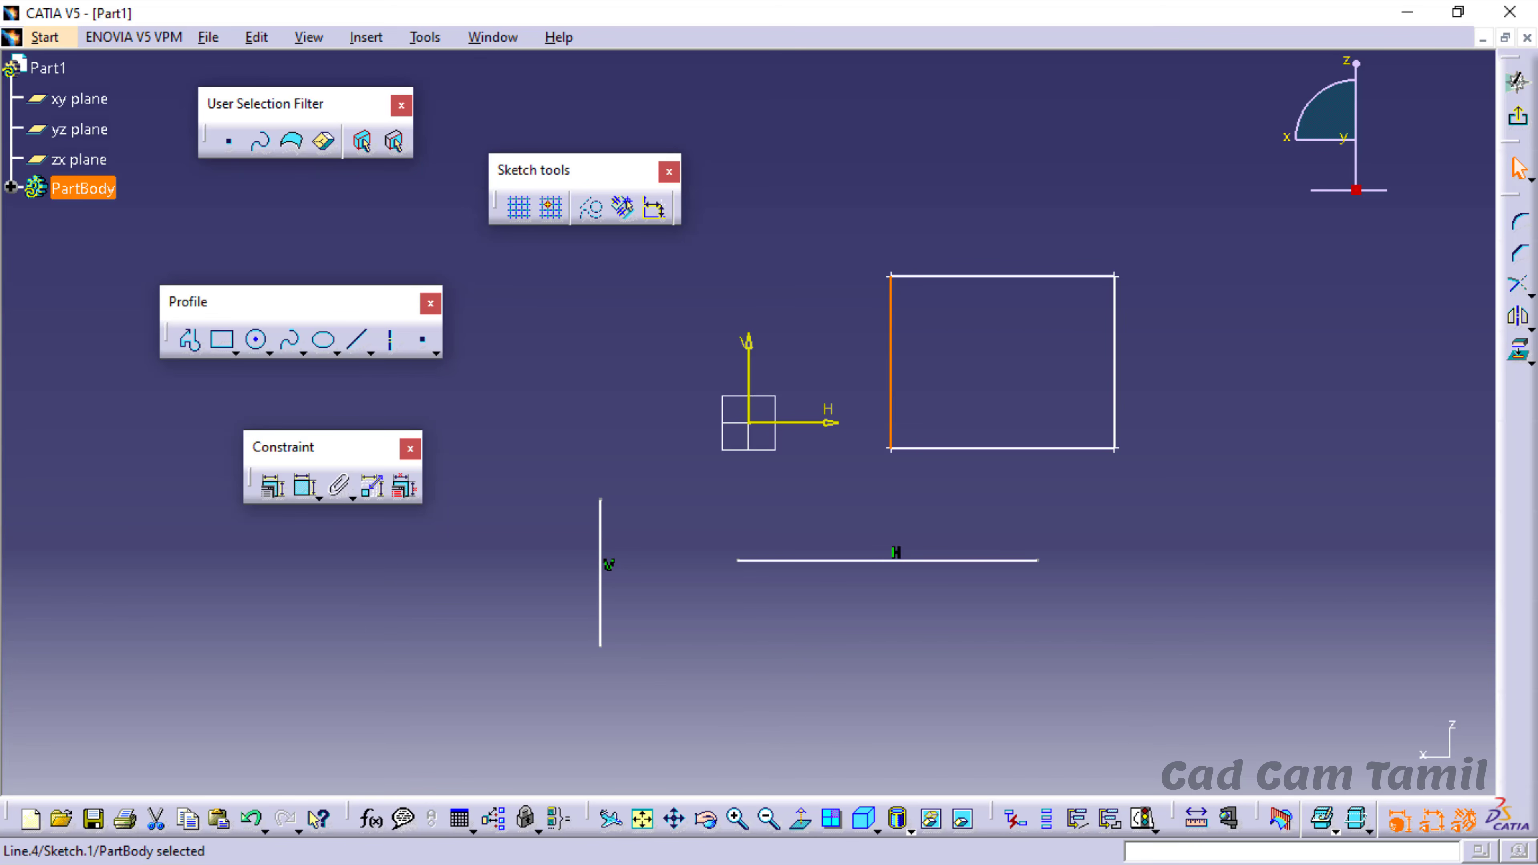
key(Escape)
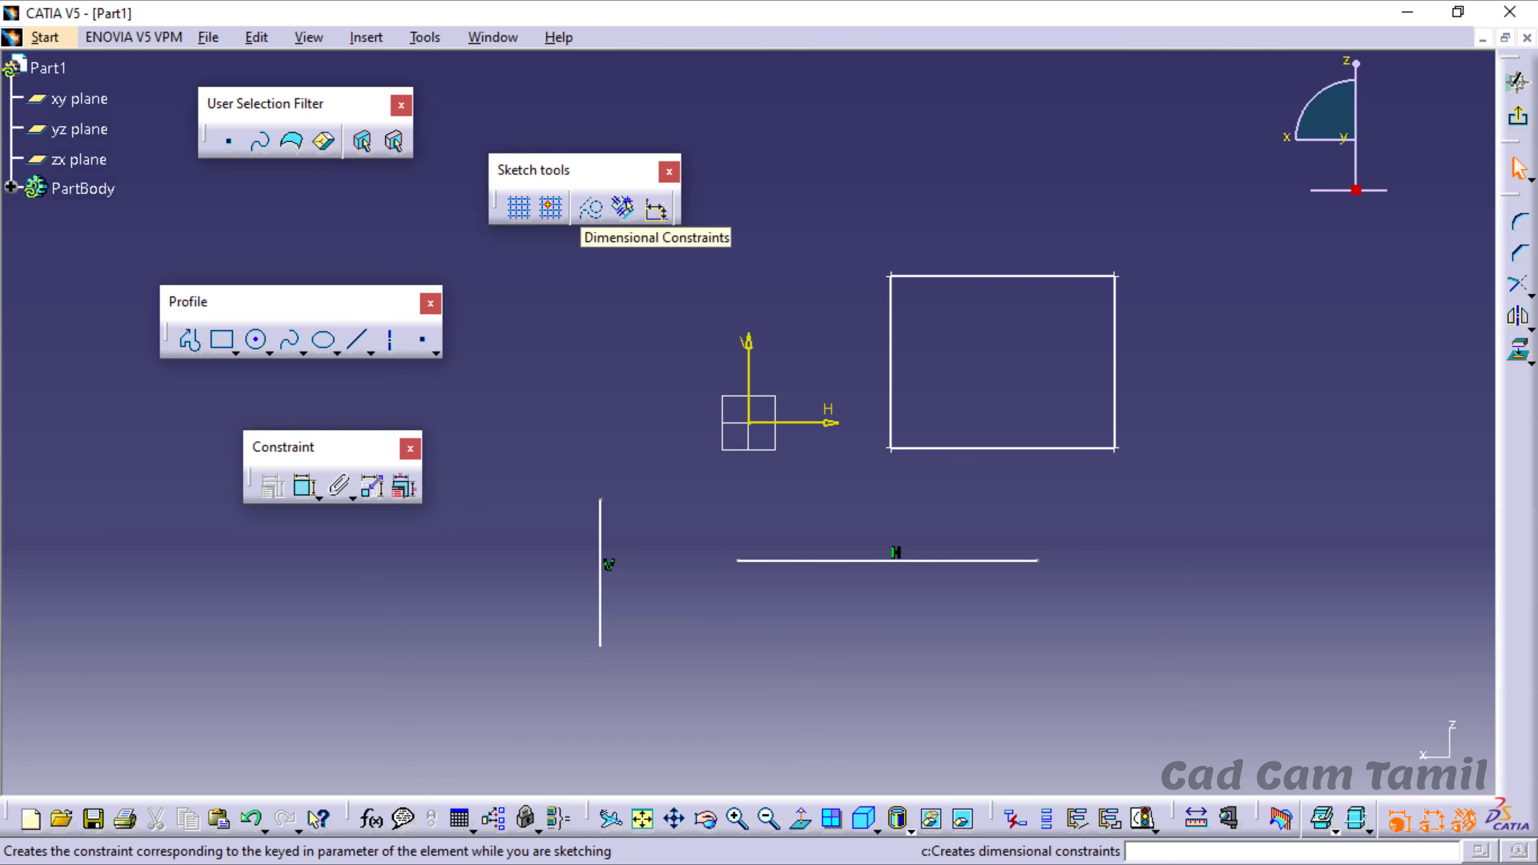
- Turn on automatic dimensional constraints and start a line at H 20 mm, V 50 mm
click(655, 209)
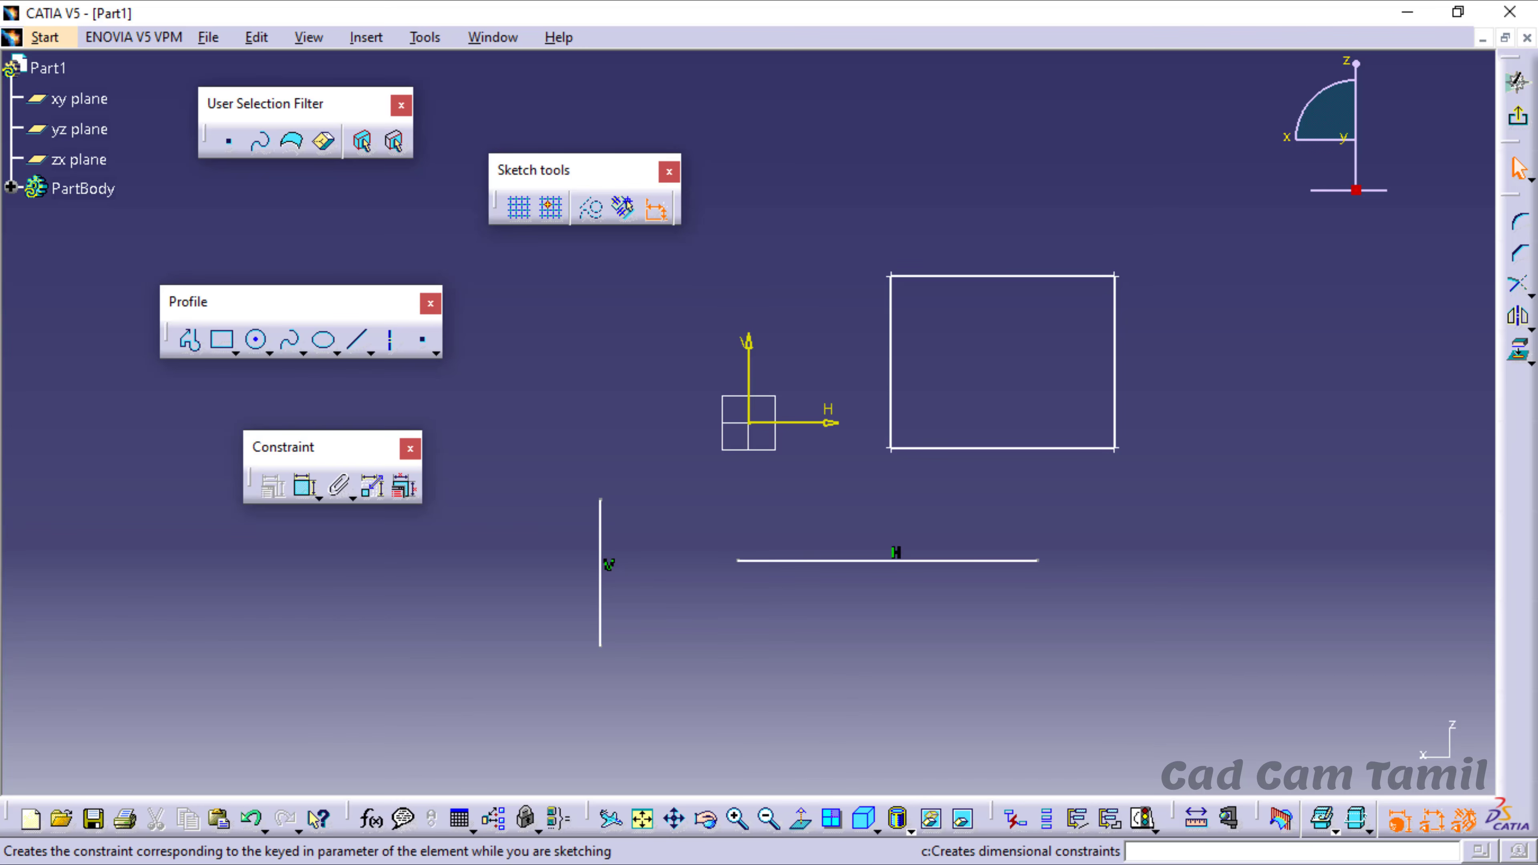
click(357, 339)
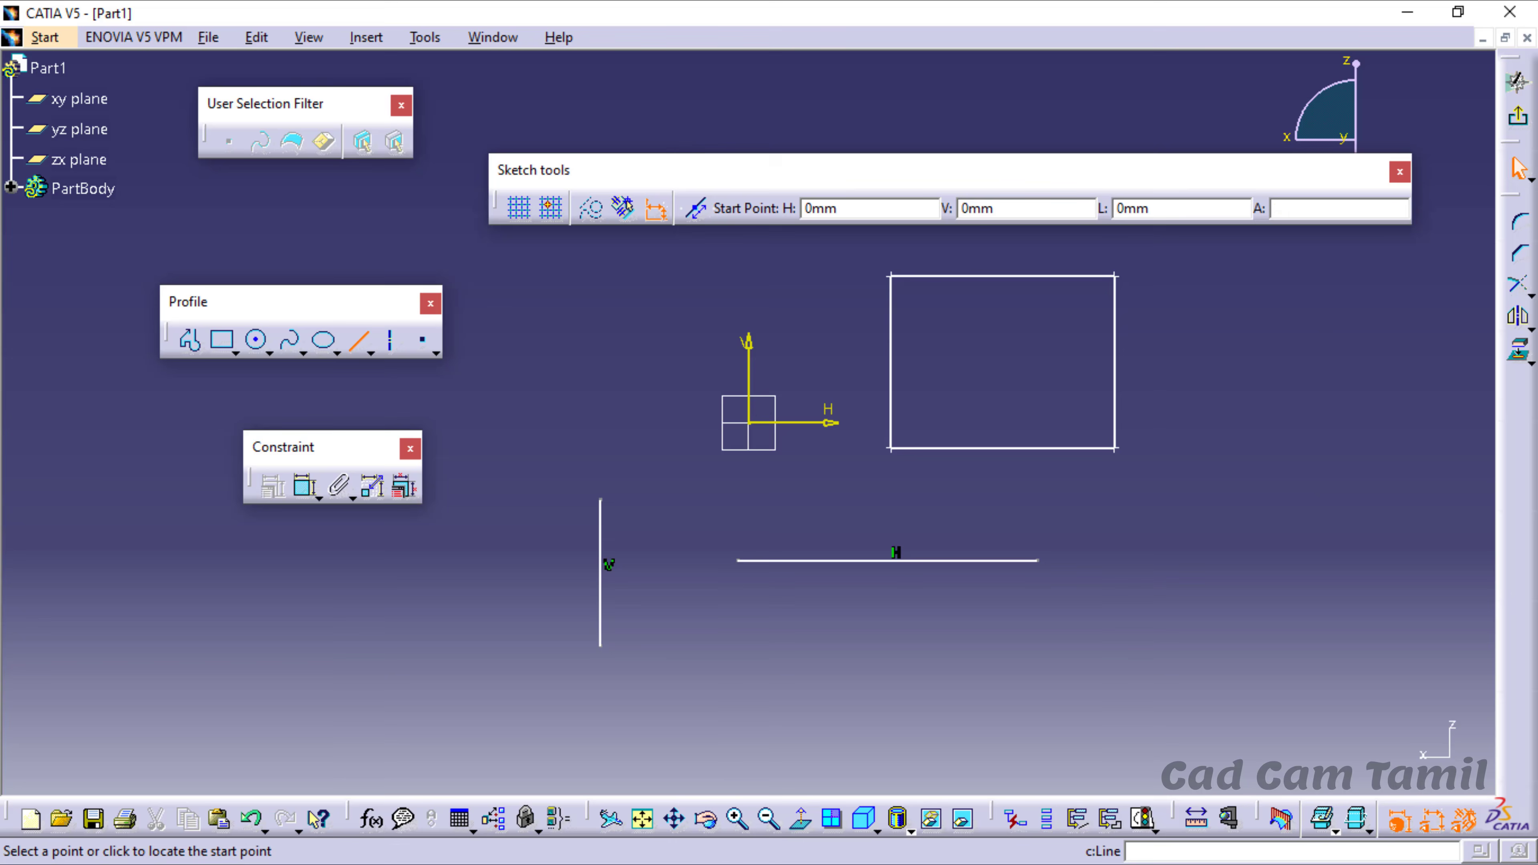
click(856, 209)
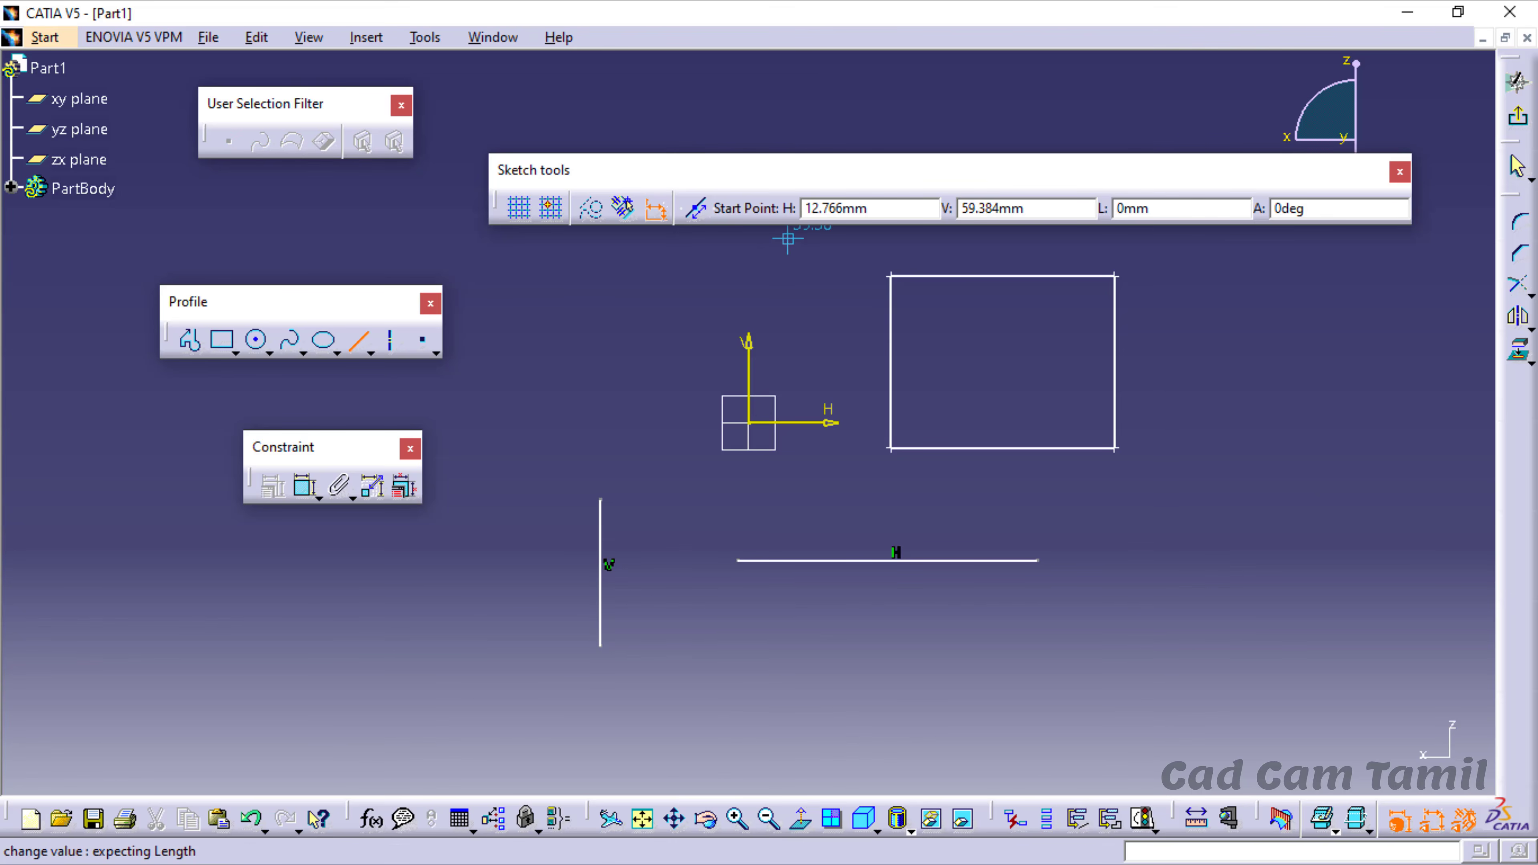
double_click(856, 208)
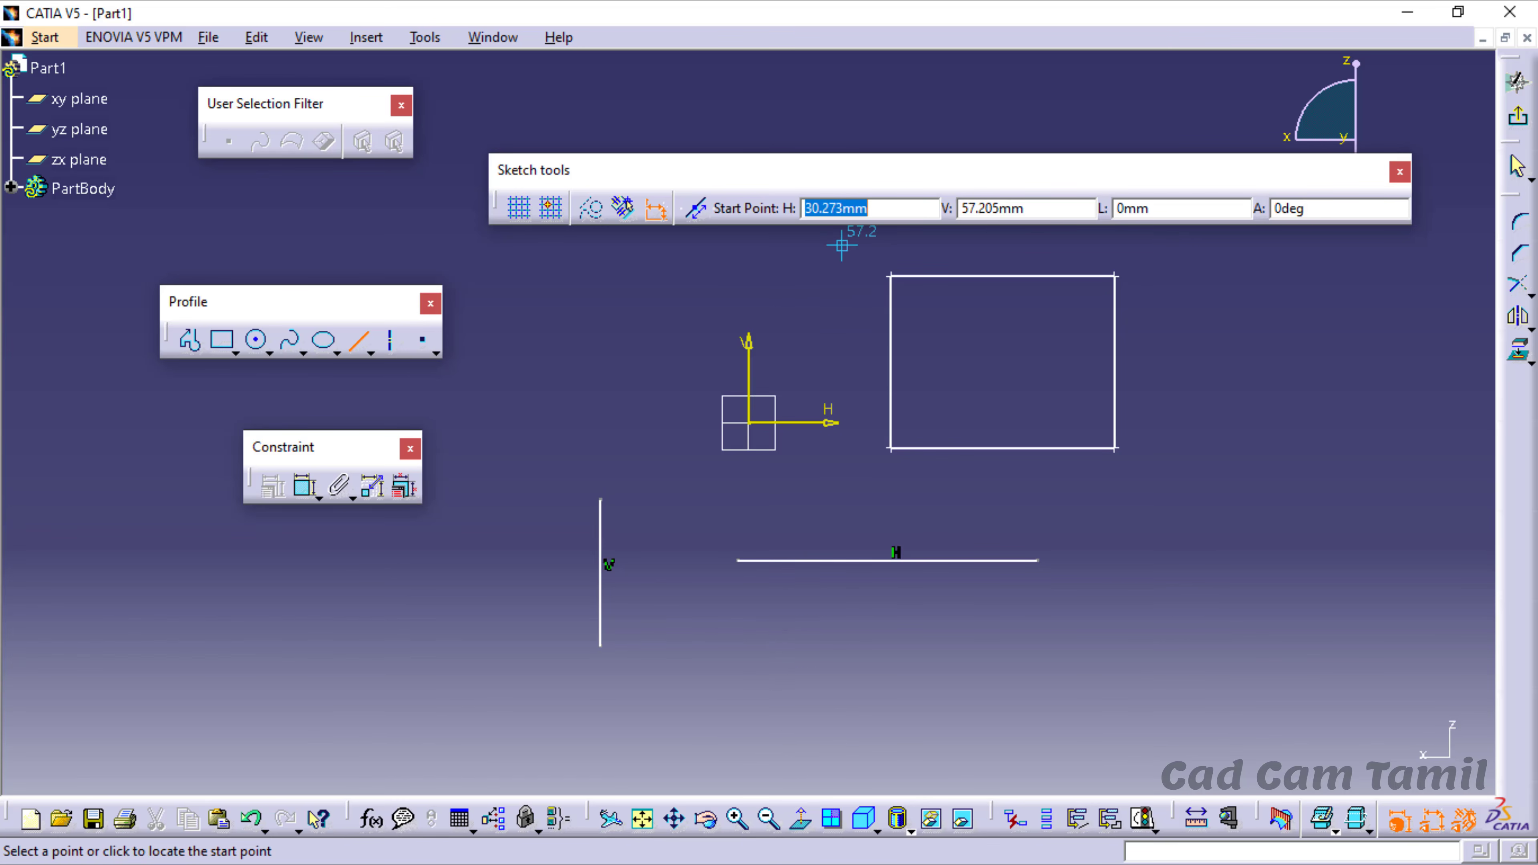
text(20)
key(Tab)
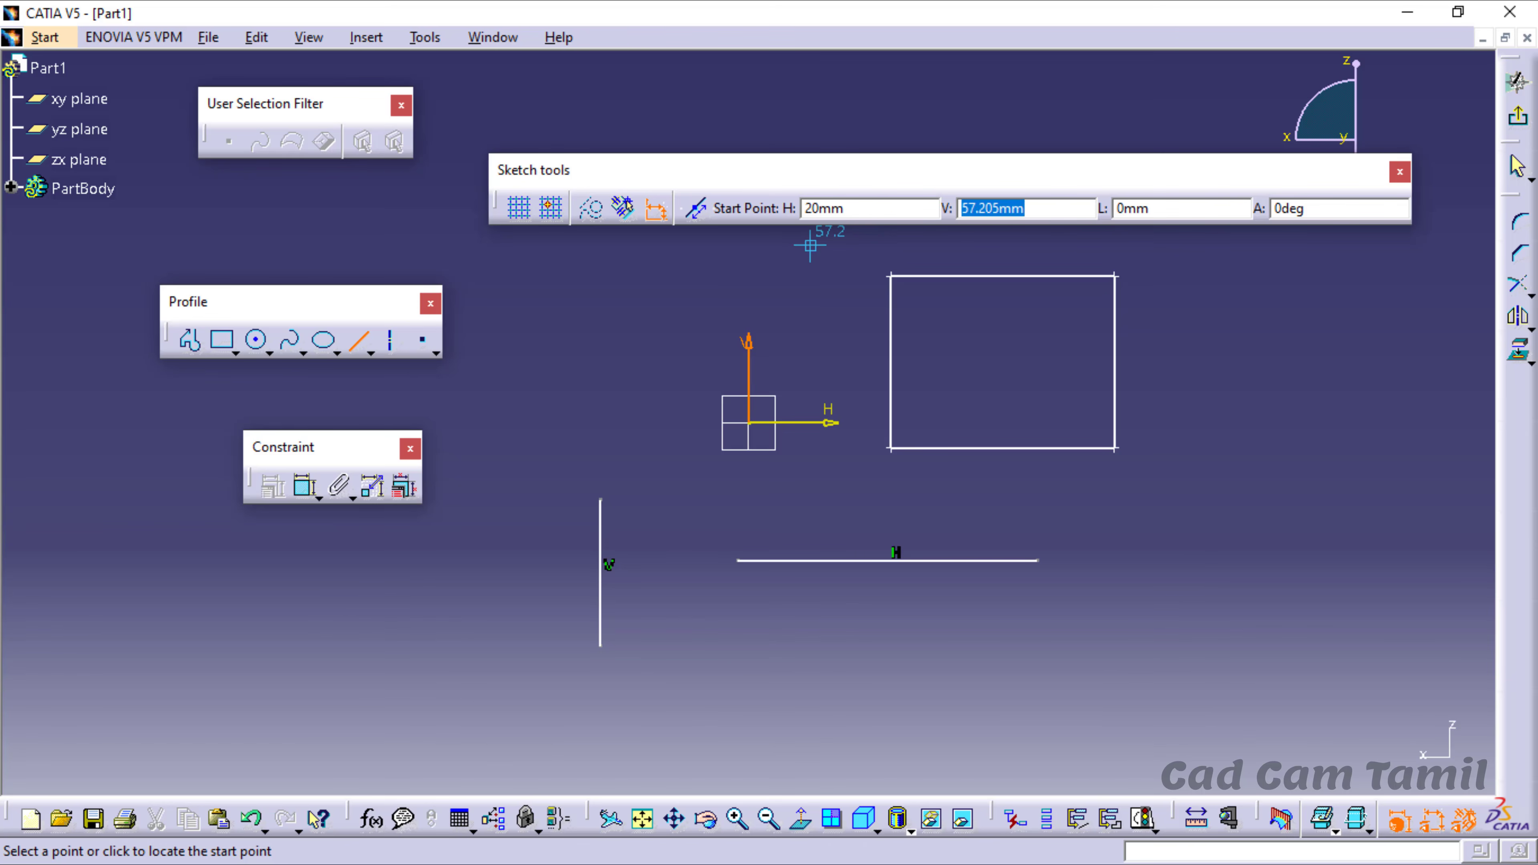
text(50)
key(Return)
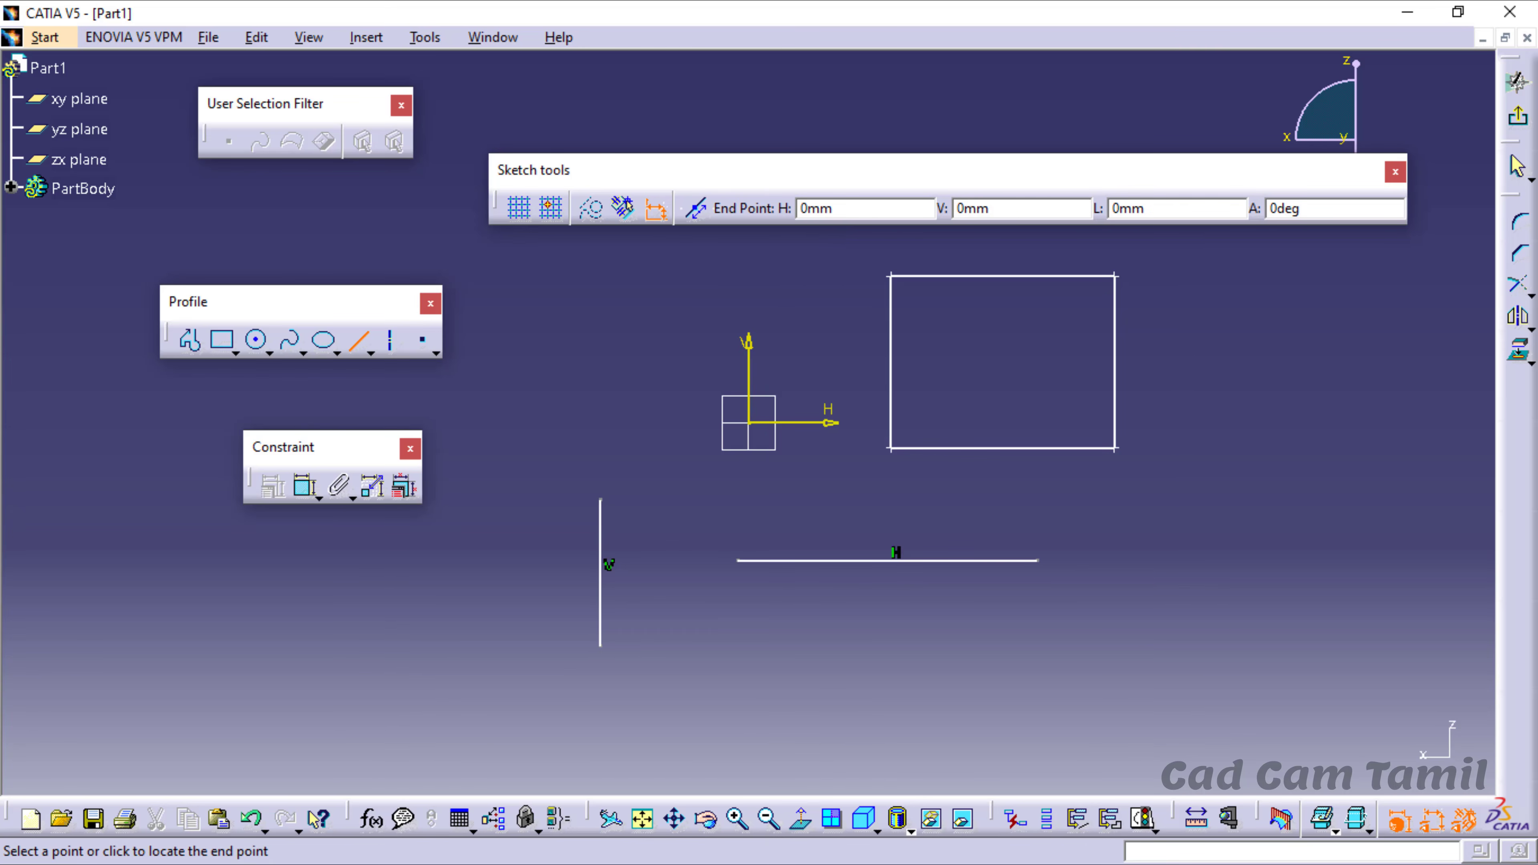
- Finish the line with its end point at H 40 mm, V 40 mm
double_click(875, 208)
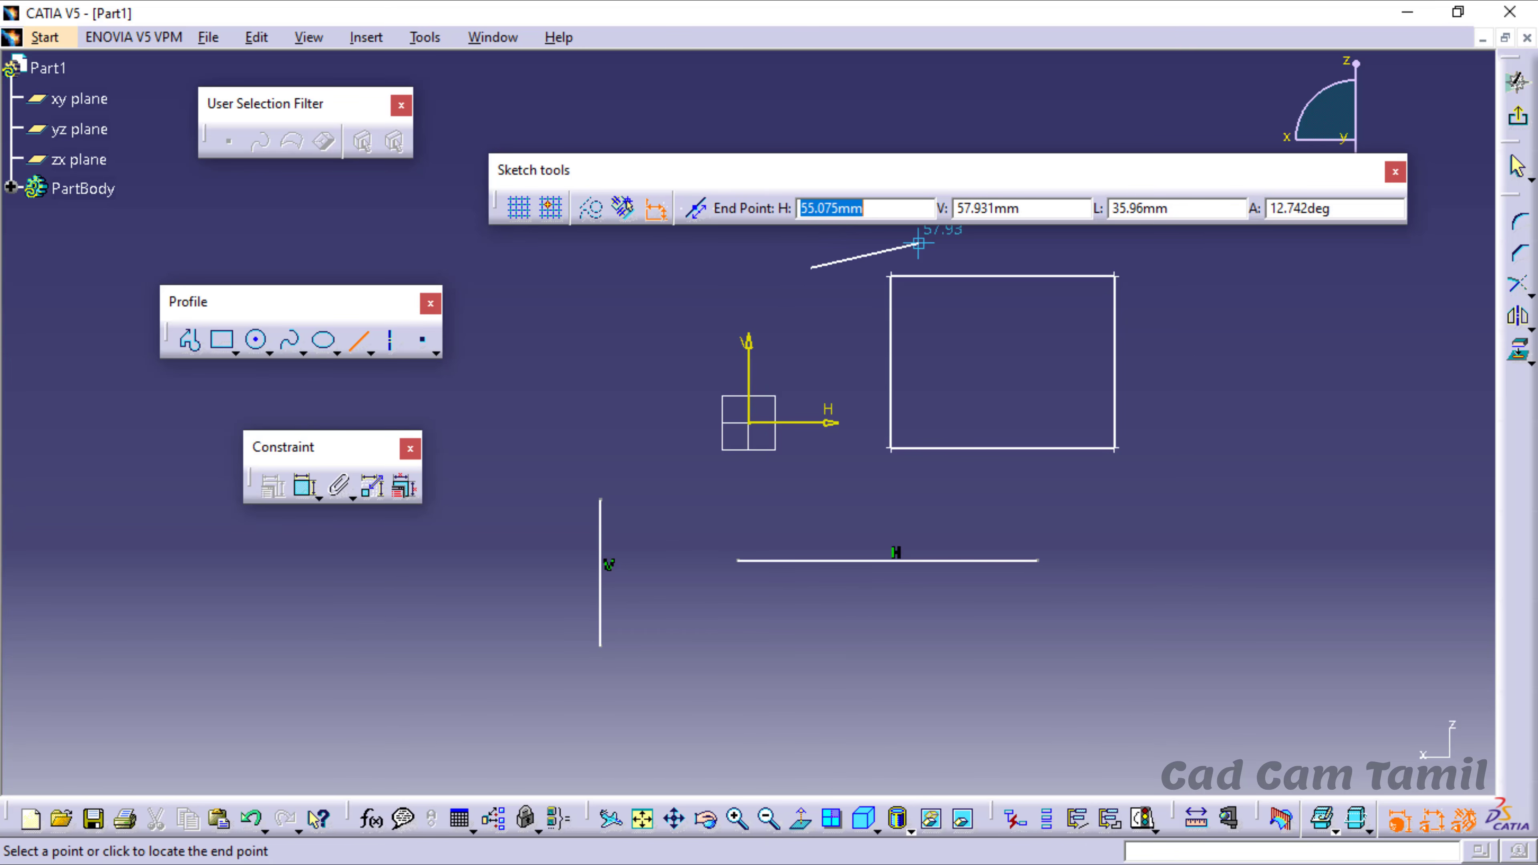
text(40)
key(Tab)
text(40)
key(Return)
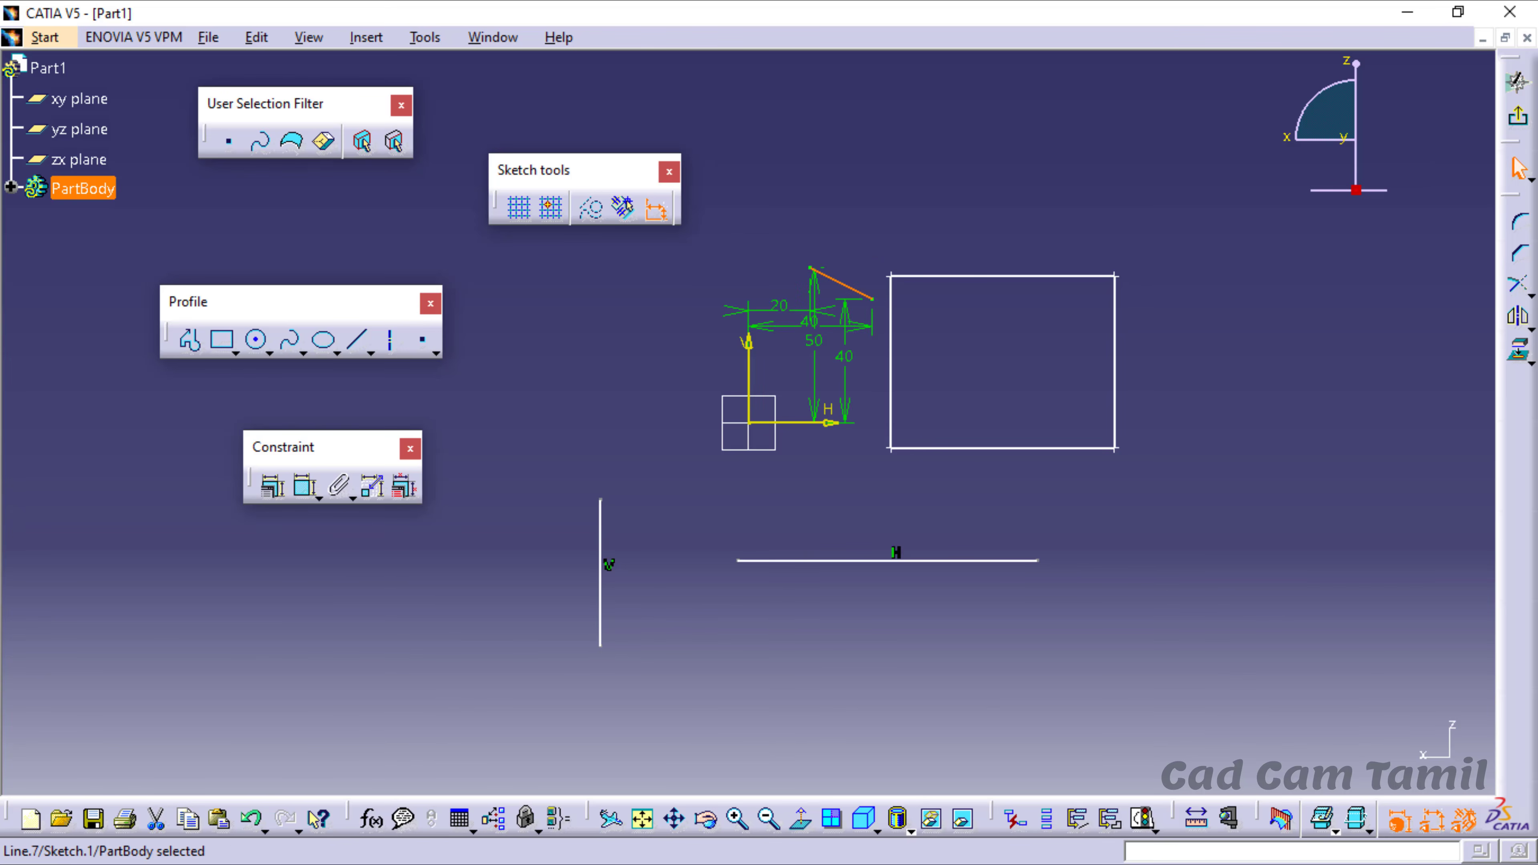
- Turn off automatic dimensional constraints and start another line at H -50 mm, V -50 mm
scroll(843, 291, up, 1)
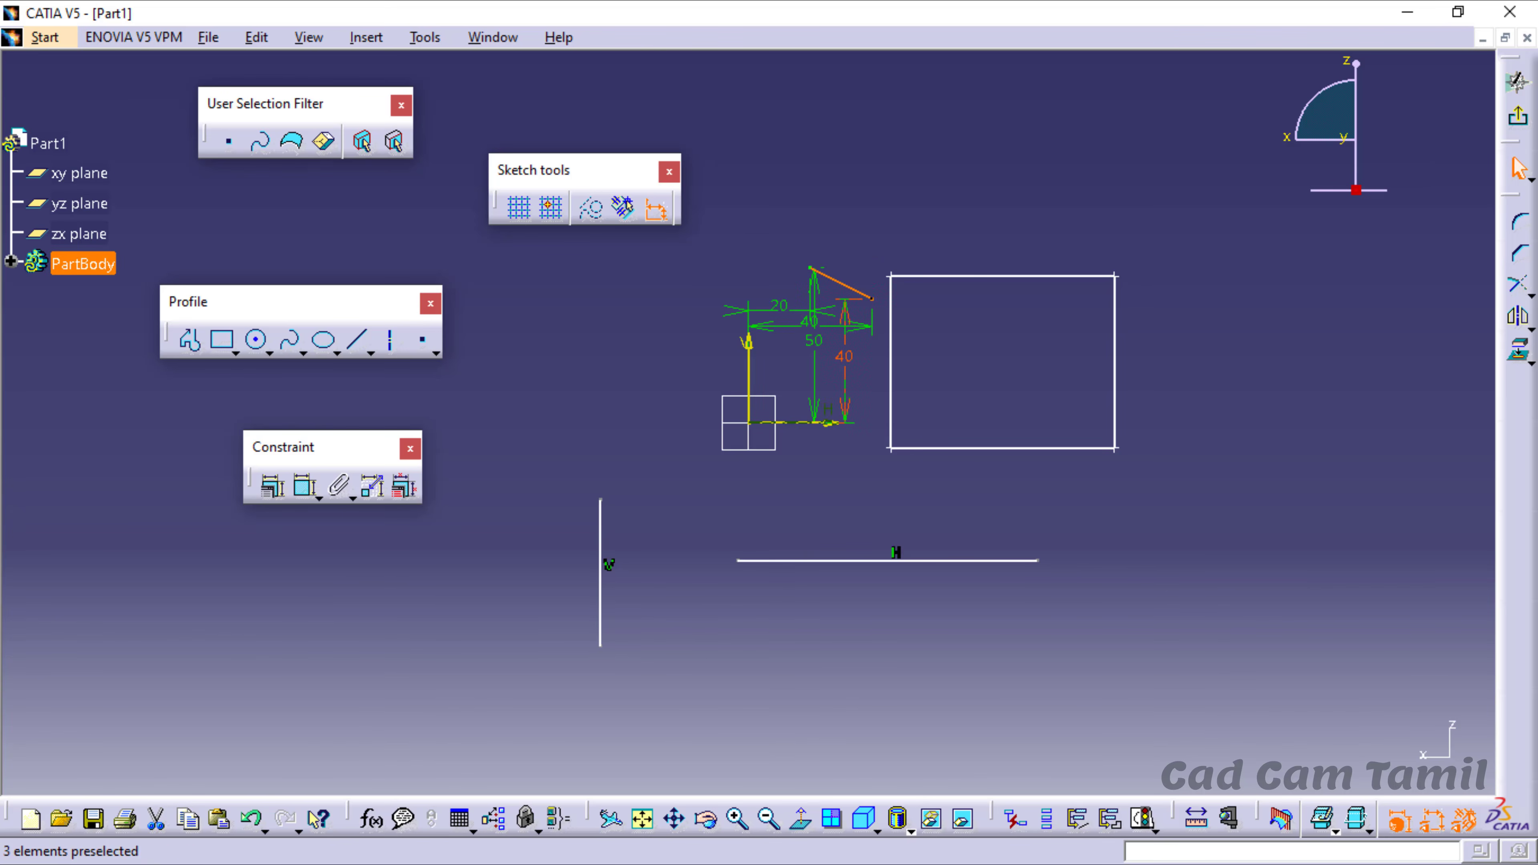
scroll(845, 308, up, 1)
scroll(843, 300, down, 2)
click(841, 283)
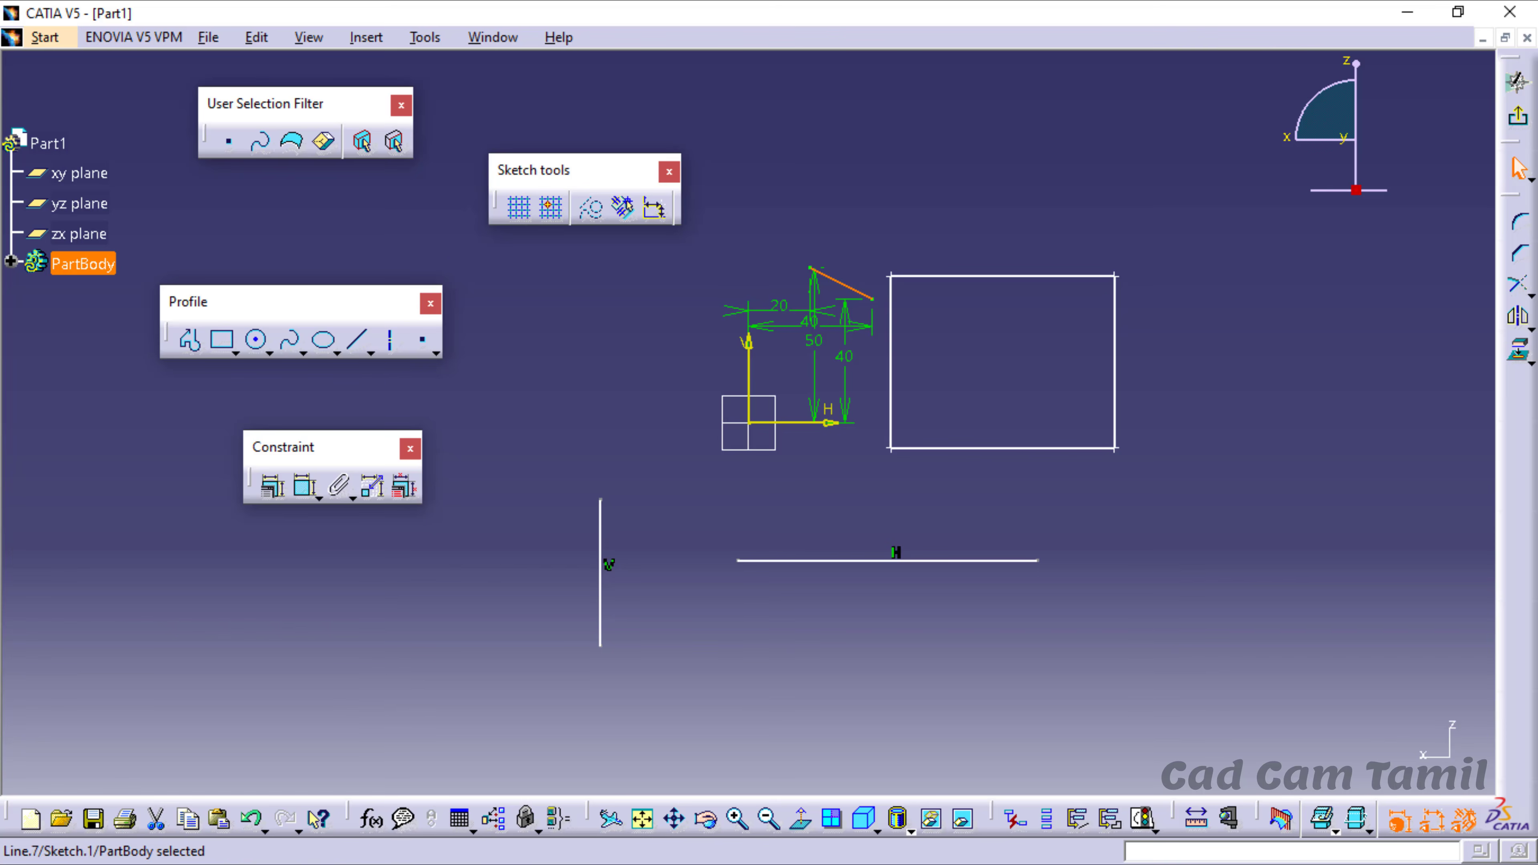
click(358, 340)
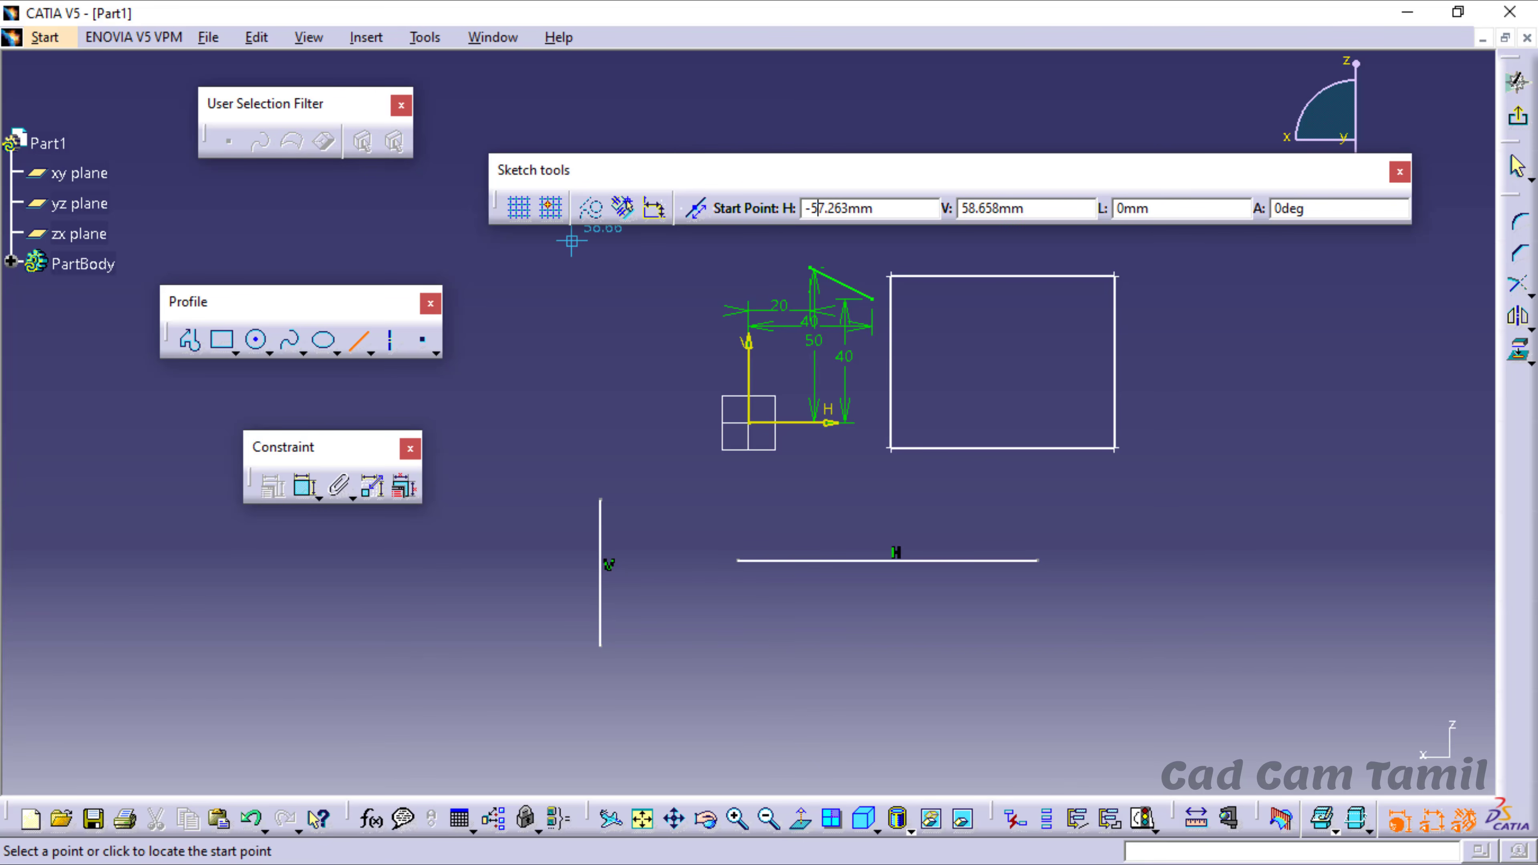
triple_click(816, 208)
text(-50)
key(Tab)
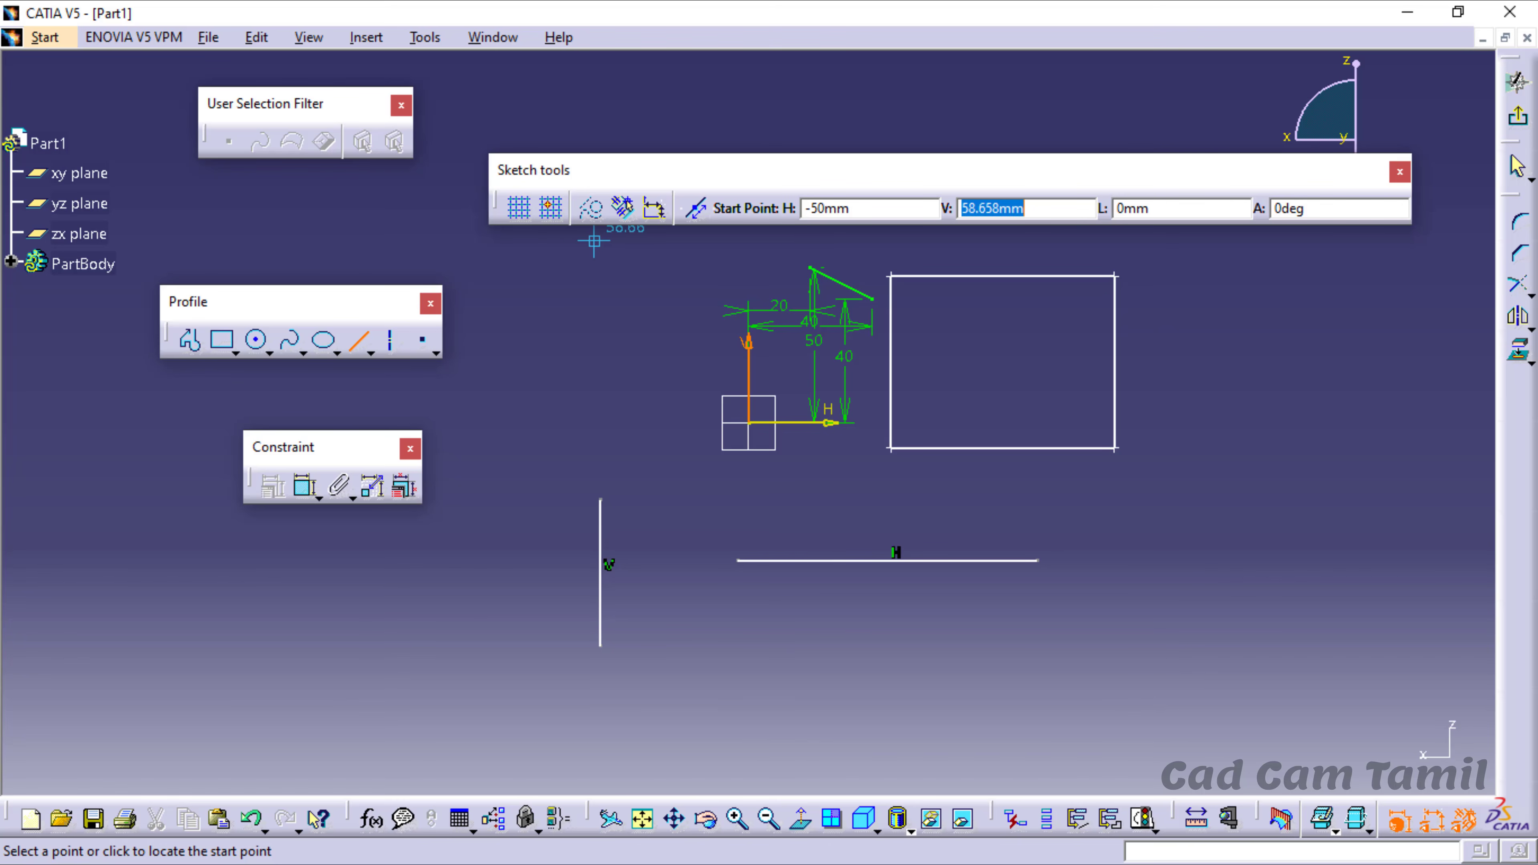
text(-50)
key(Return)
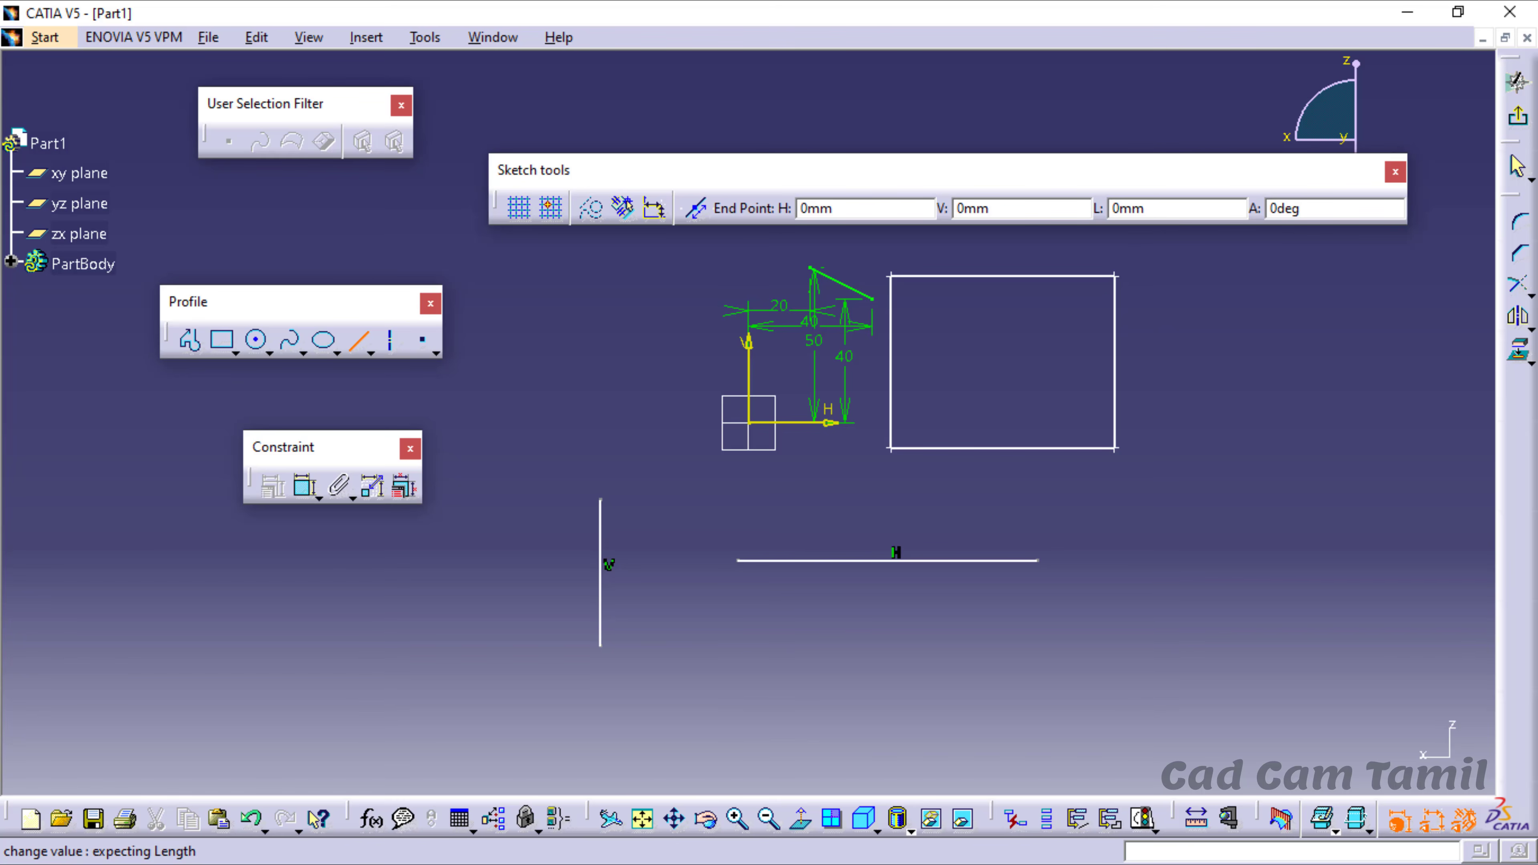
- Finish the second line with its end point at H -20 mm, V -20 mm, and clear the selection
double_click(821, 208)
click(820, 208)
double_click(821, 208)
text(-20)
key(Tab)
text(-20)
key(Return)
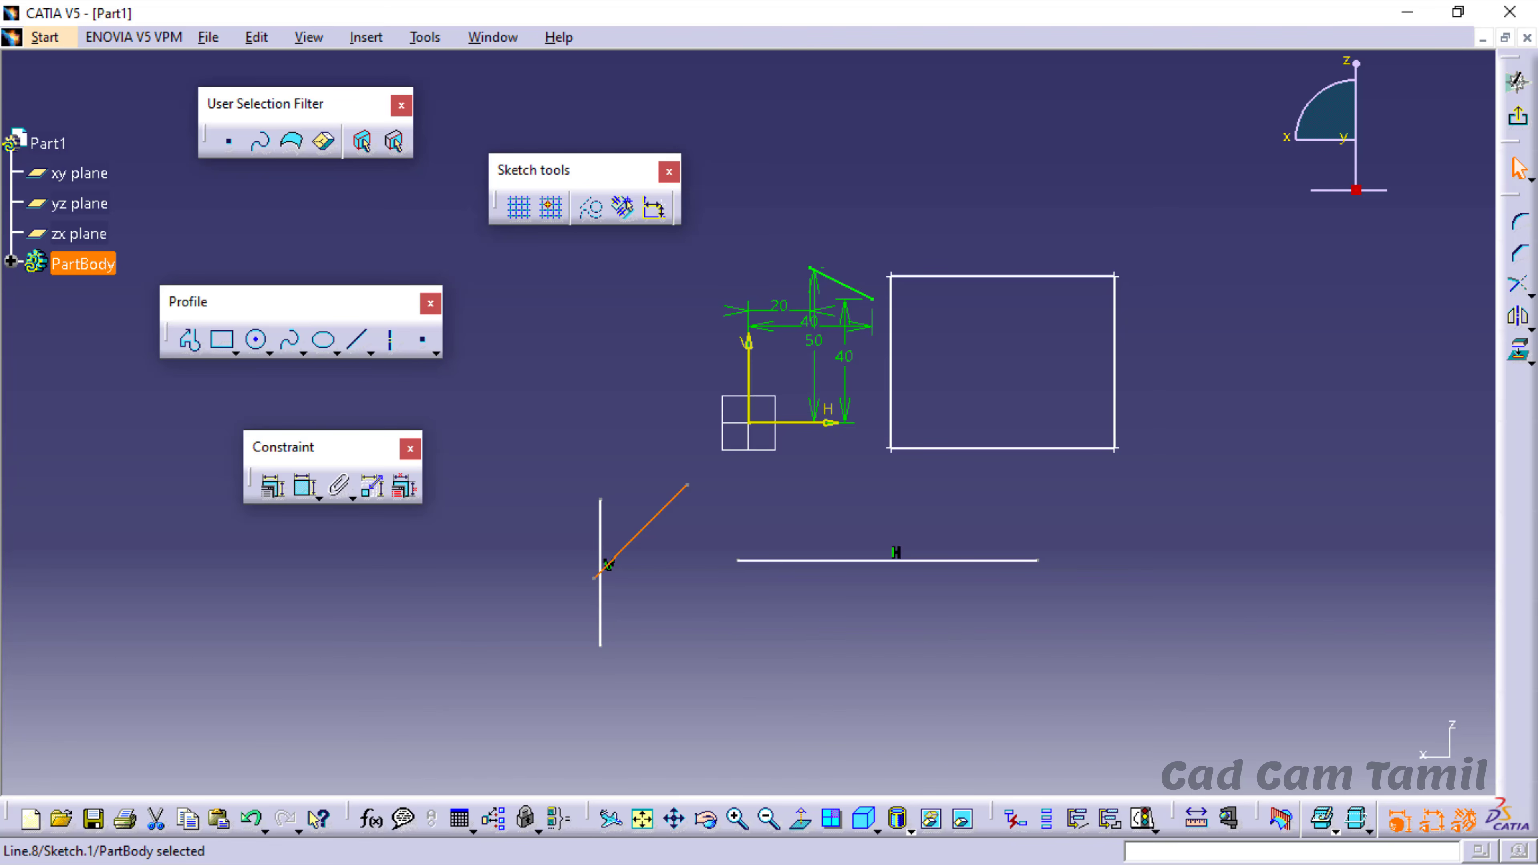
key(Escape)
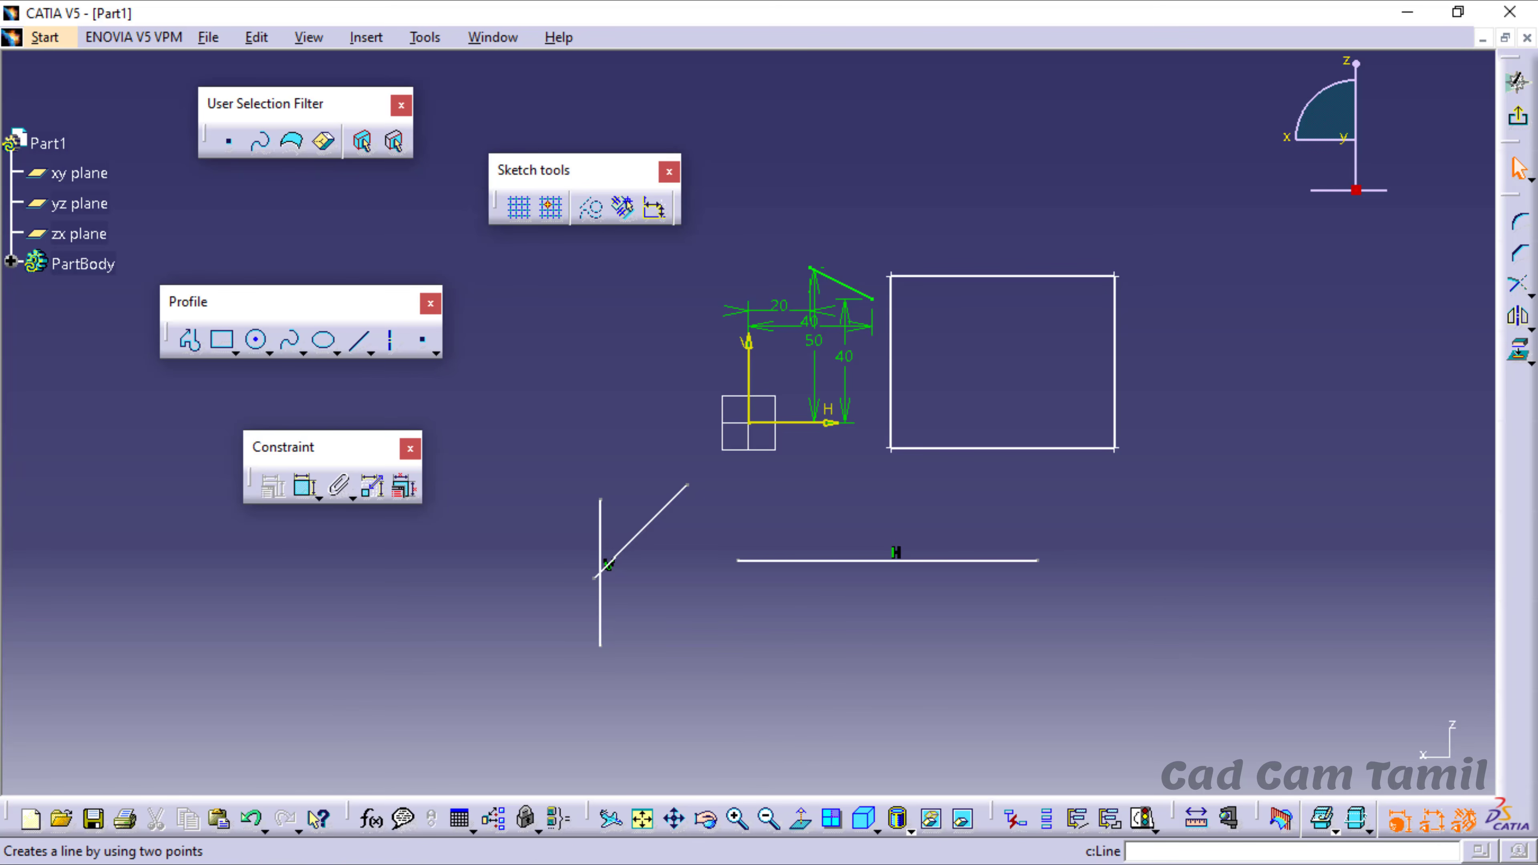
click(359, 339)
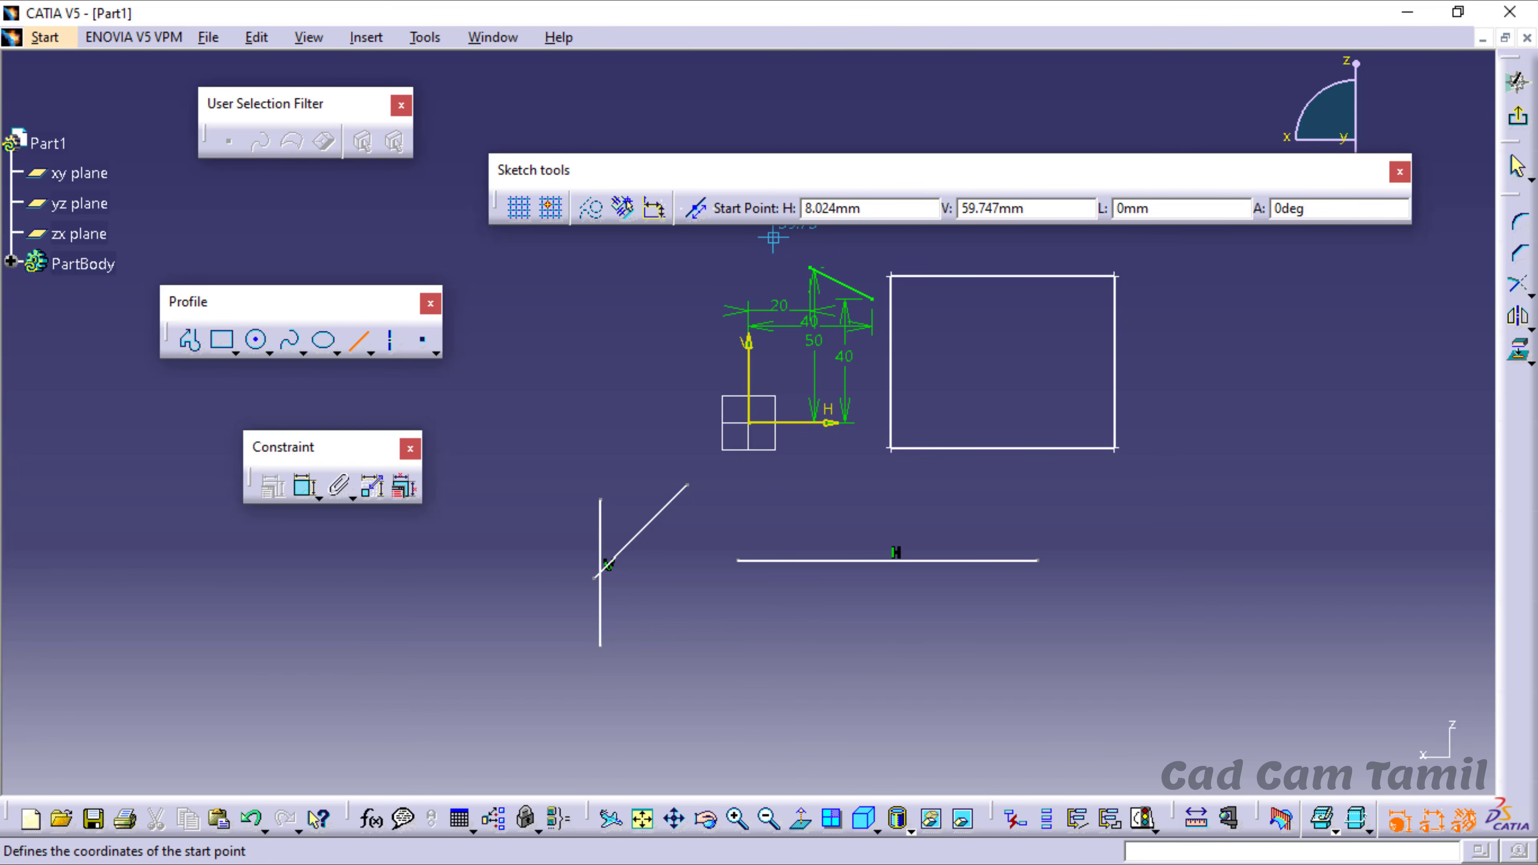
click(696, 208)
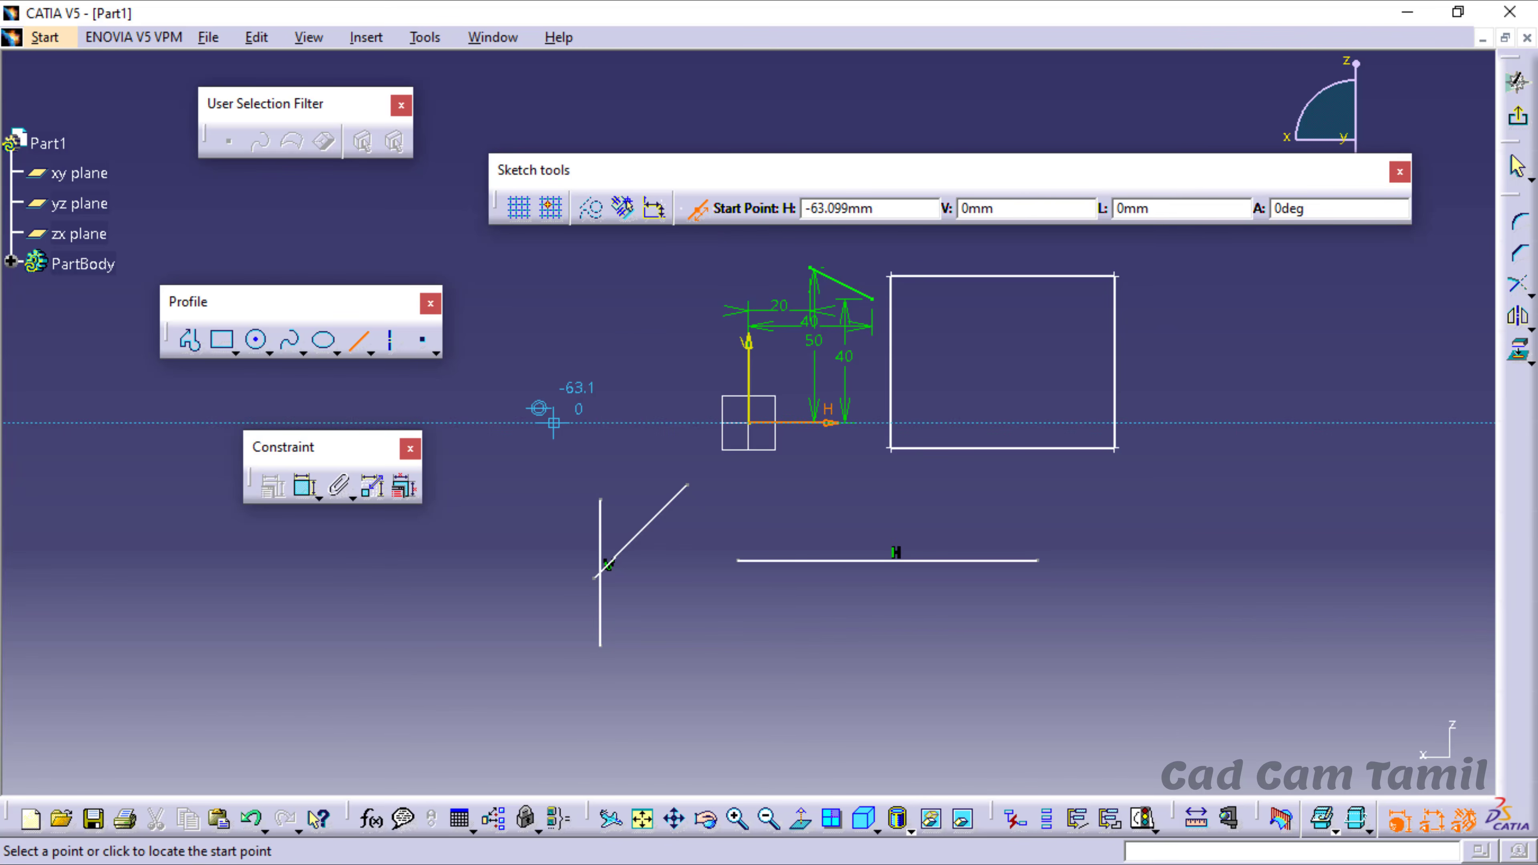
click(553, 422)
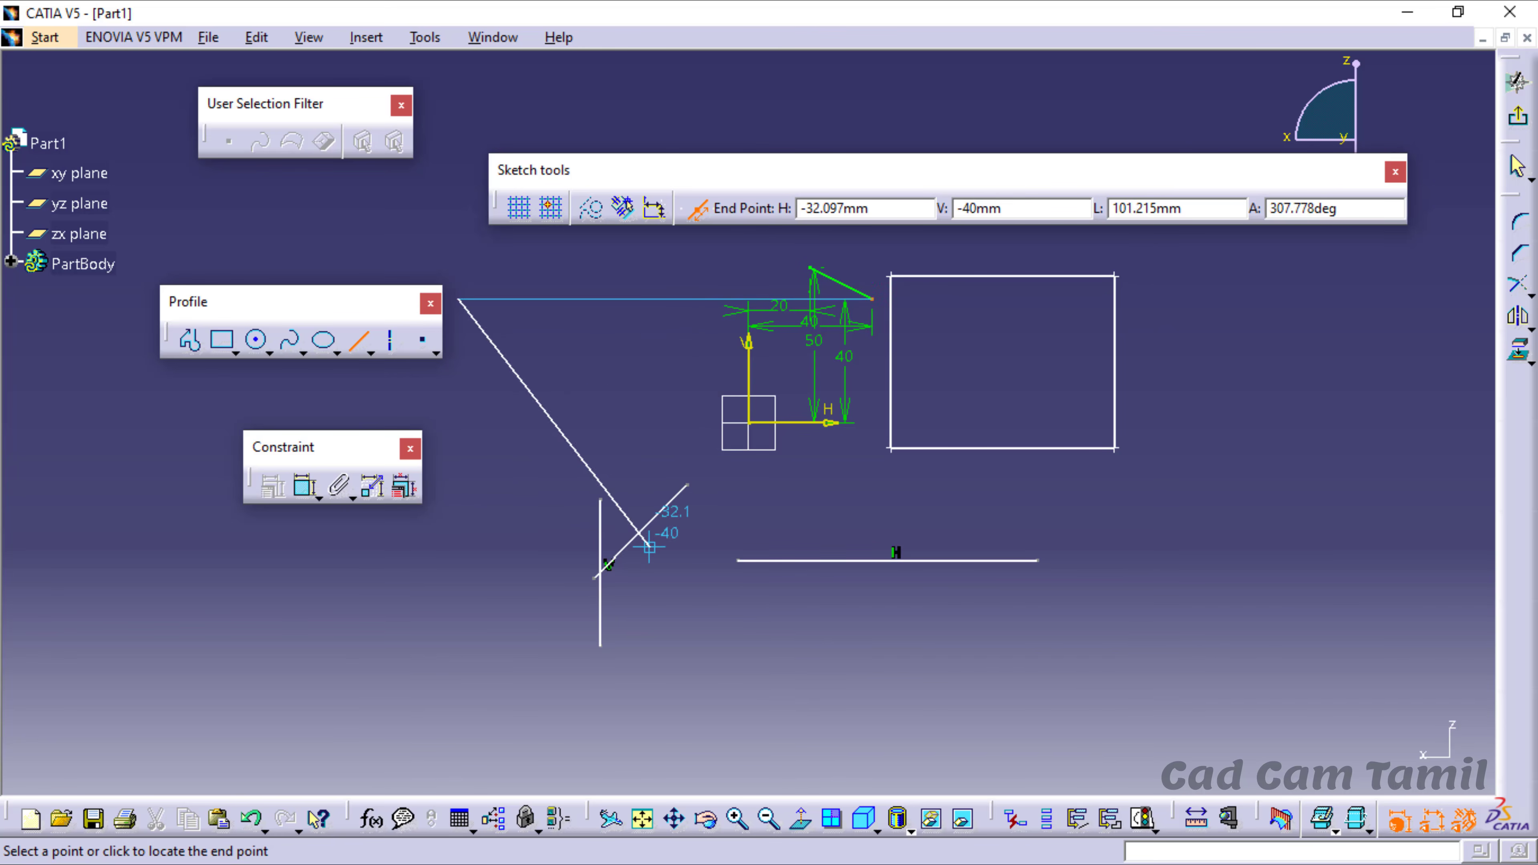
click(698, 208)
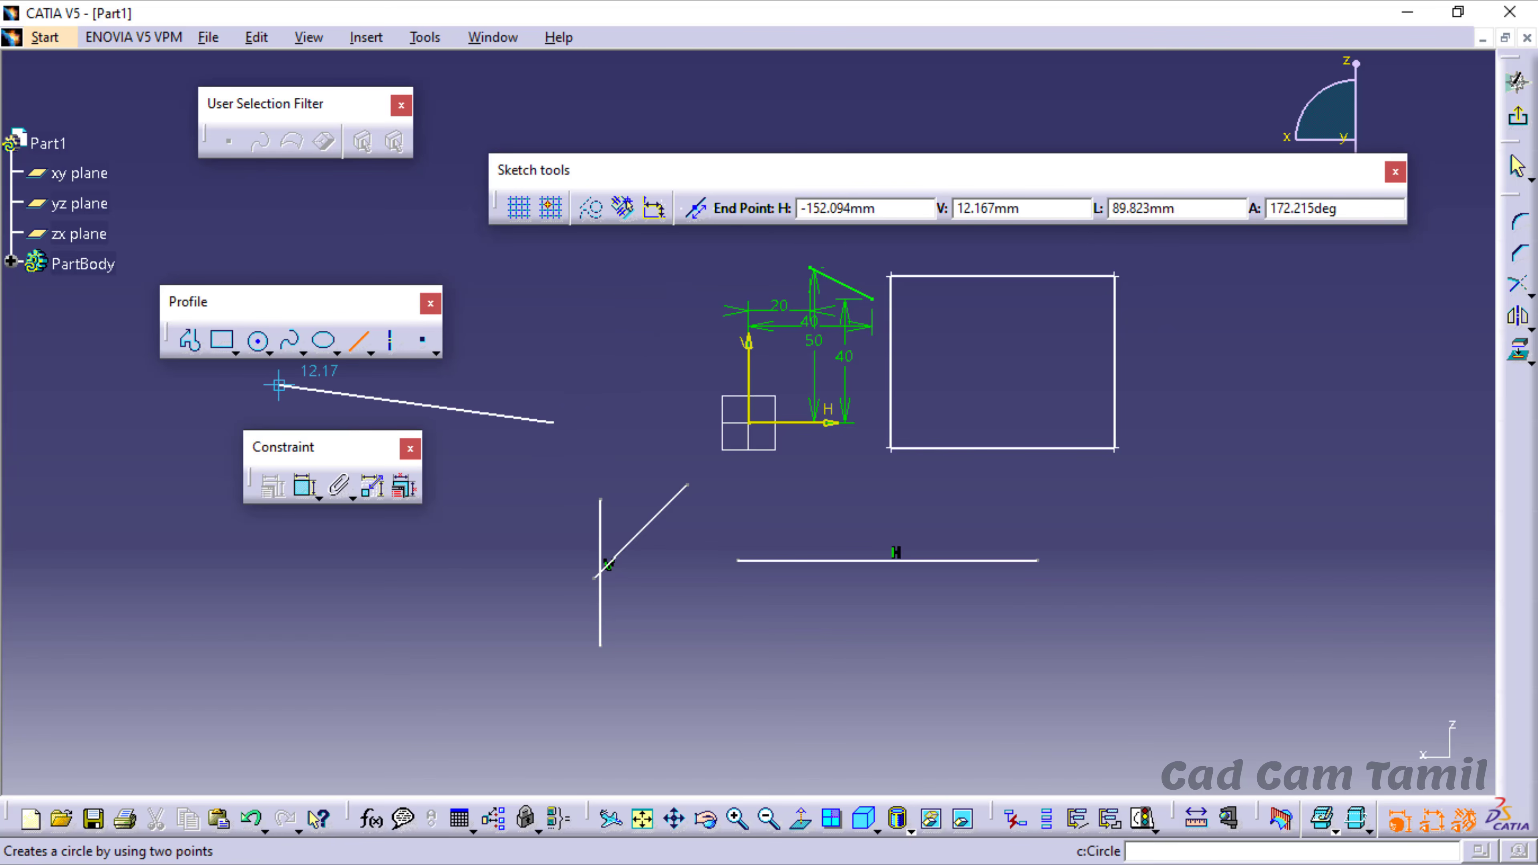
click(258, 340)
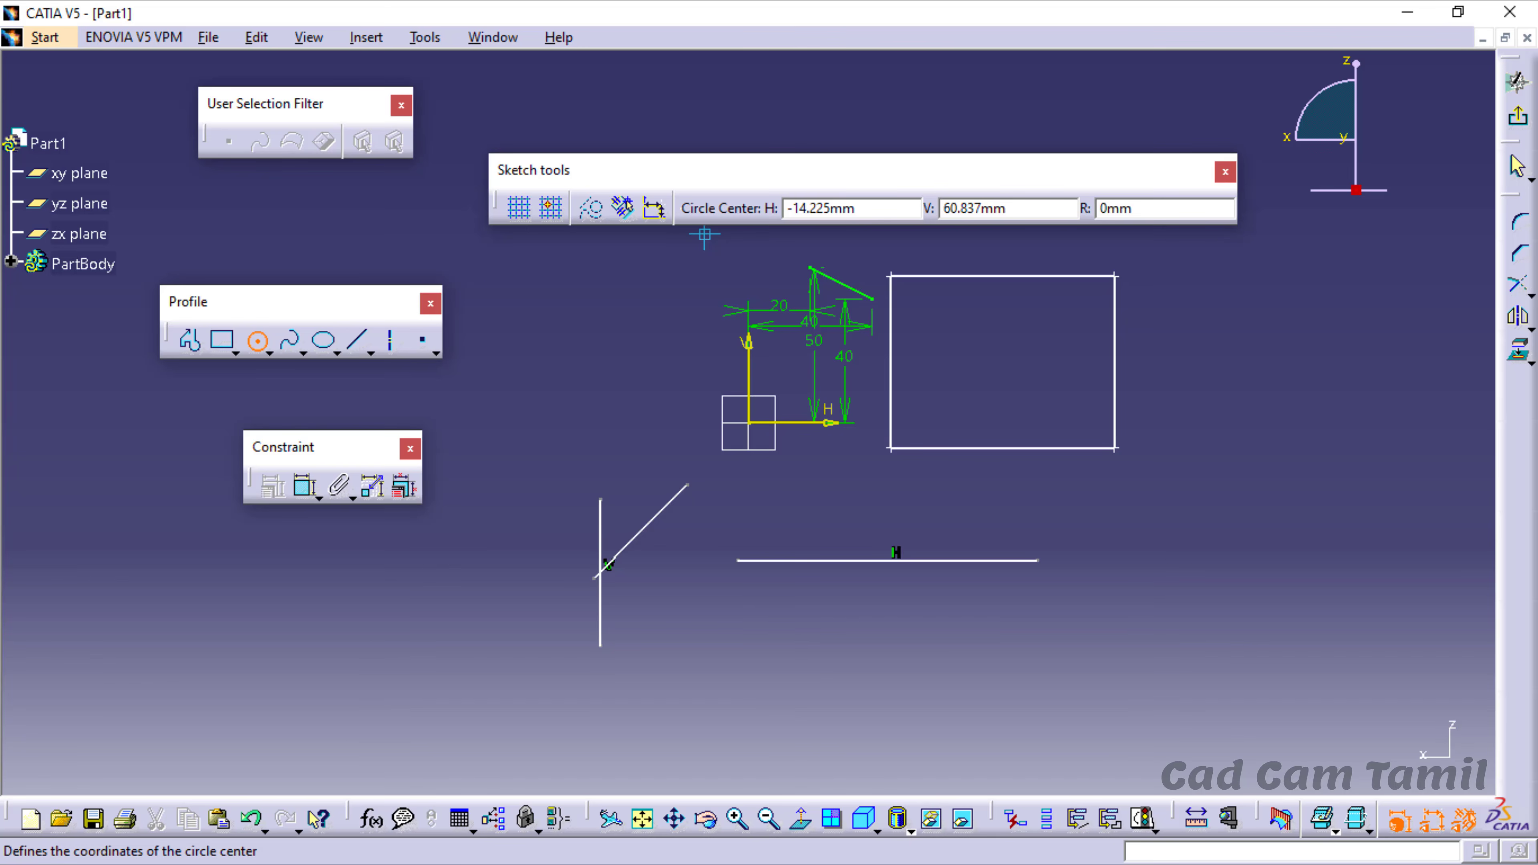
click(290, 340)
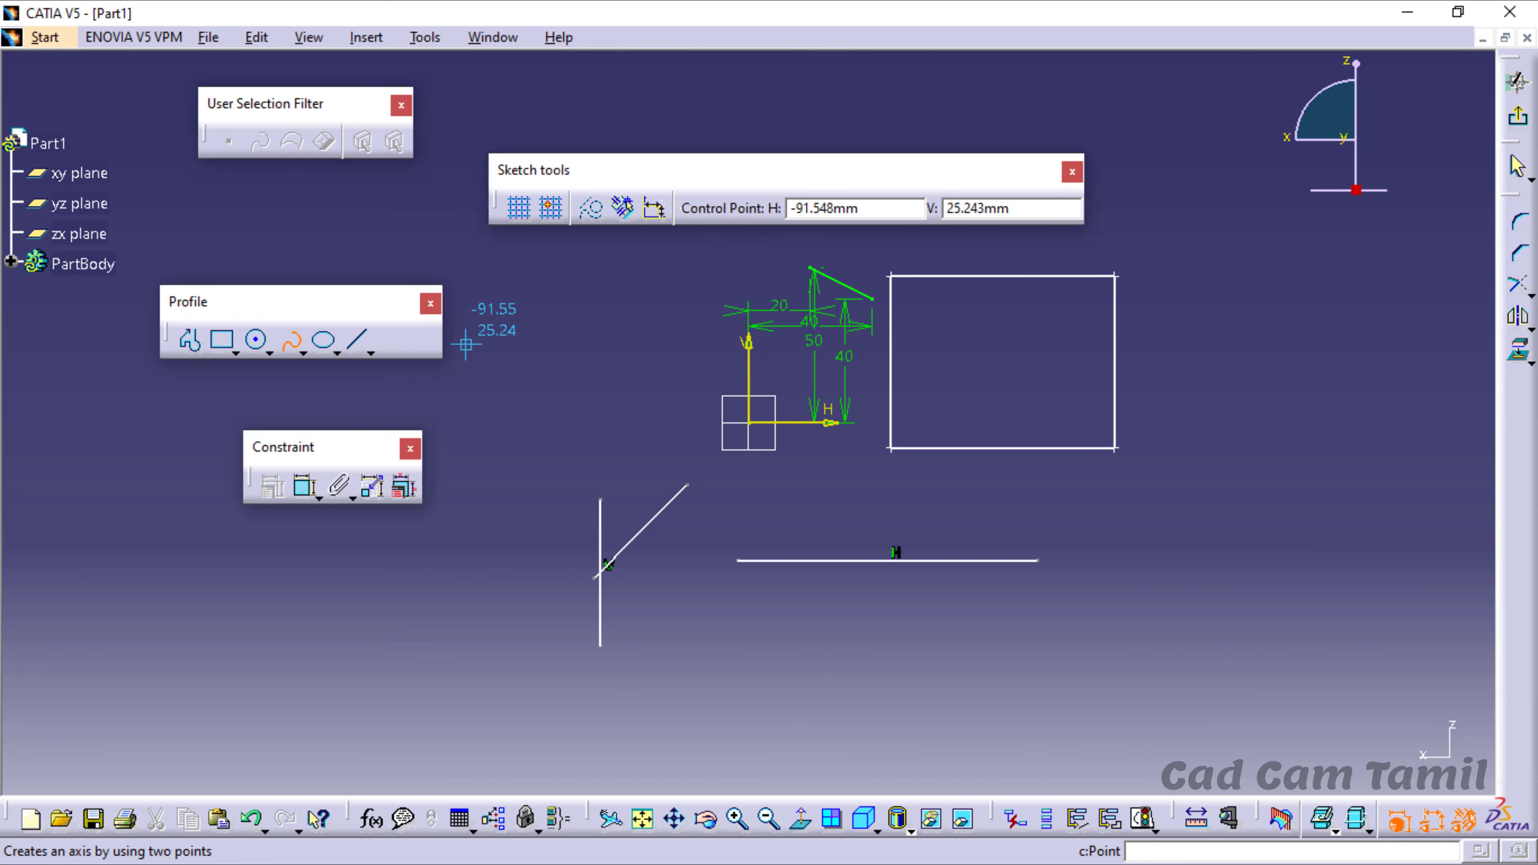
- Start a profile below the vertical line with a horizontal segment running right, continued by a tangent arc curving upward
click(189, 340)
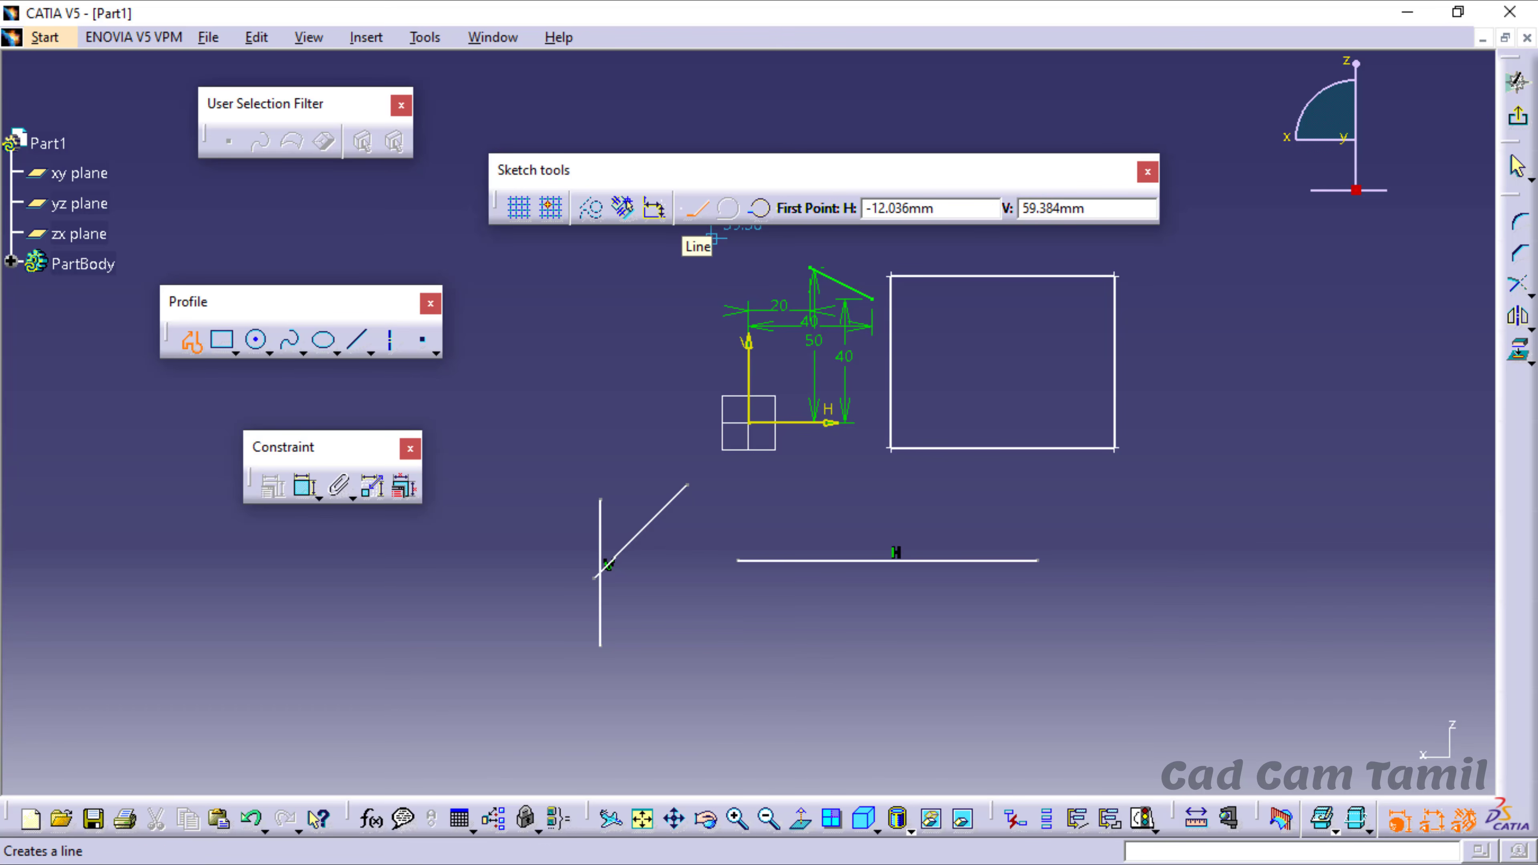
click(399, 708)
click(590, 708)
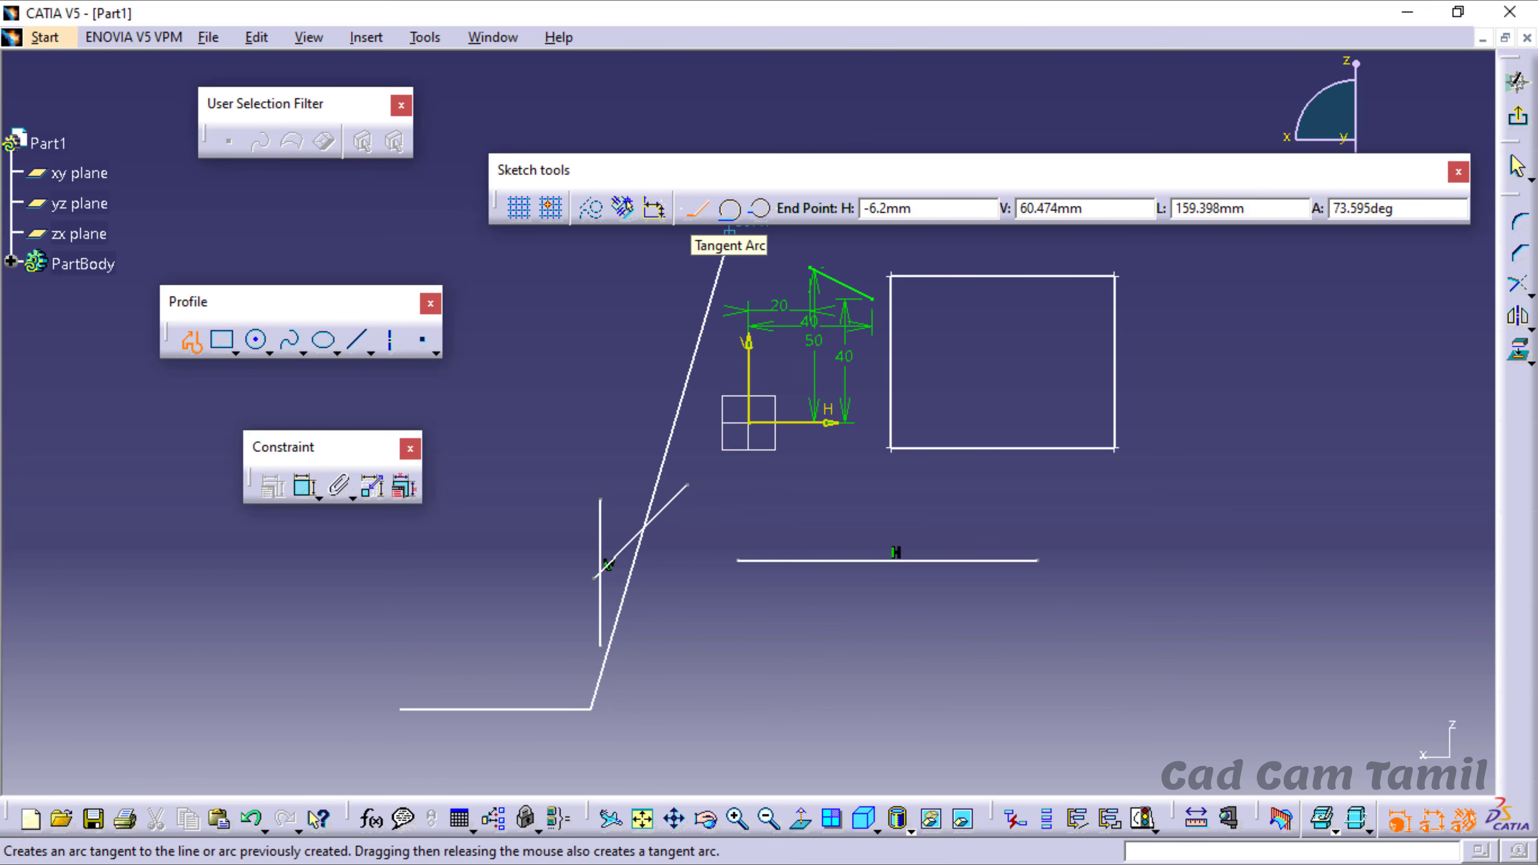
click(730, 209)
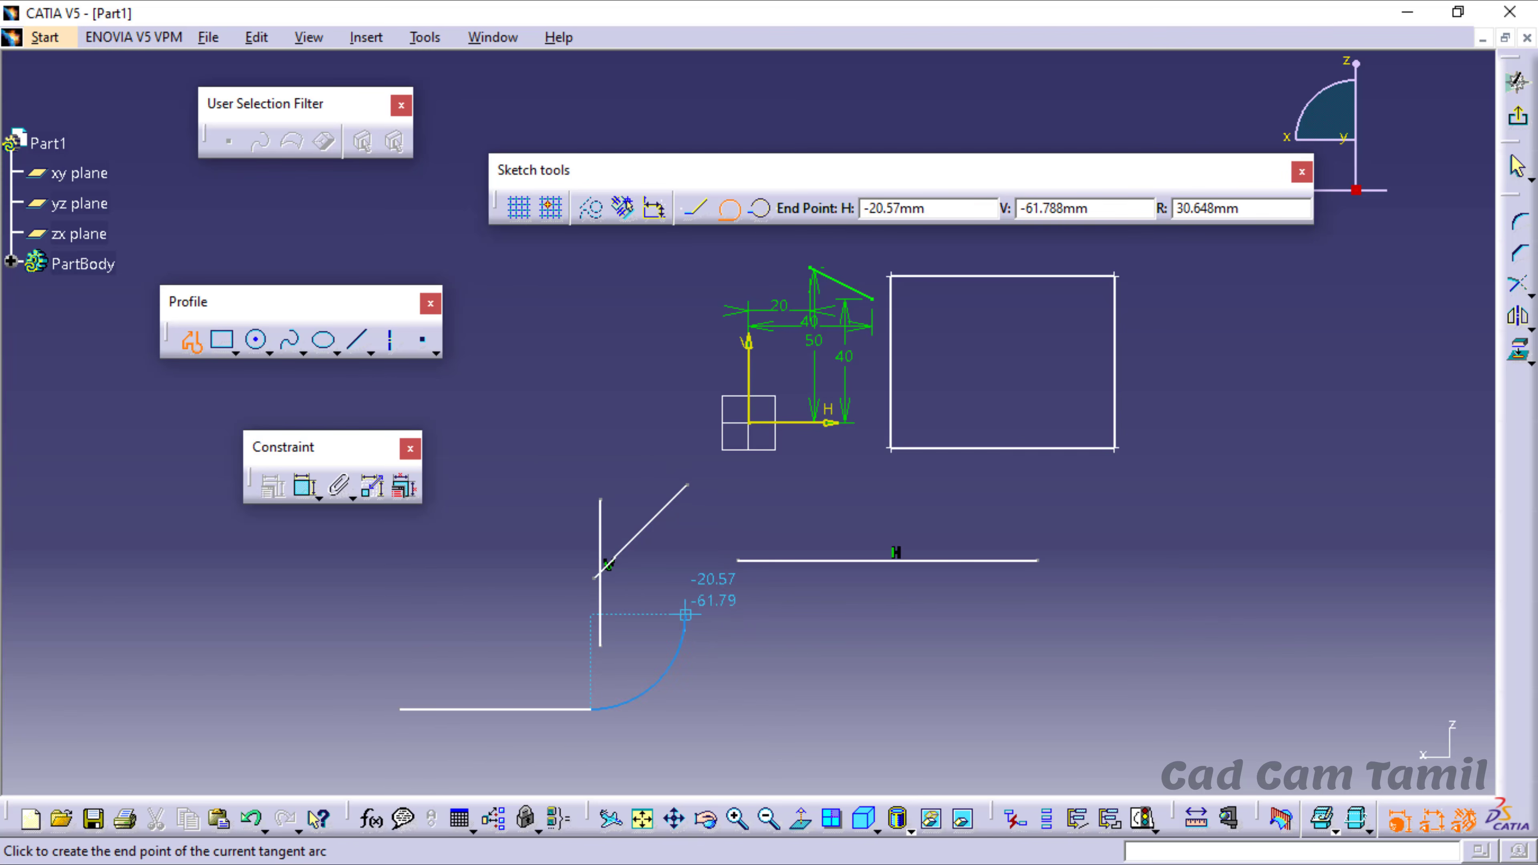
click(686, 585)
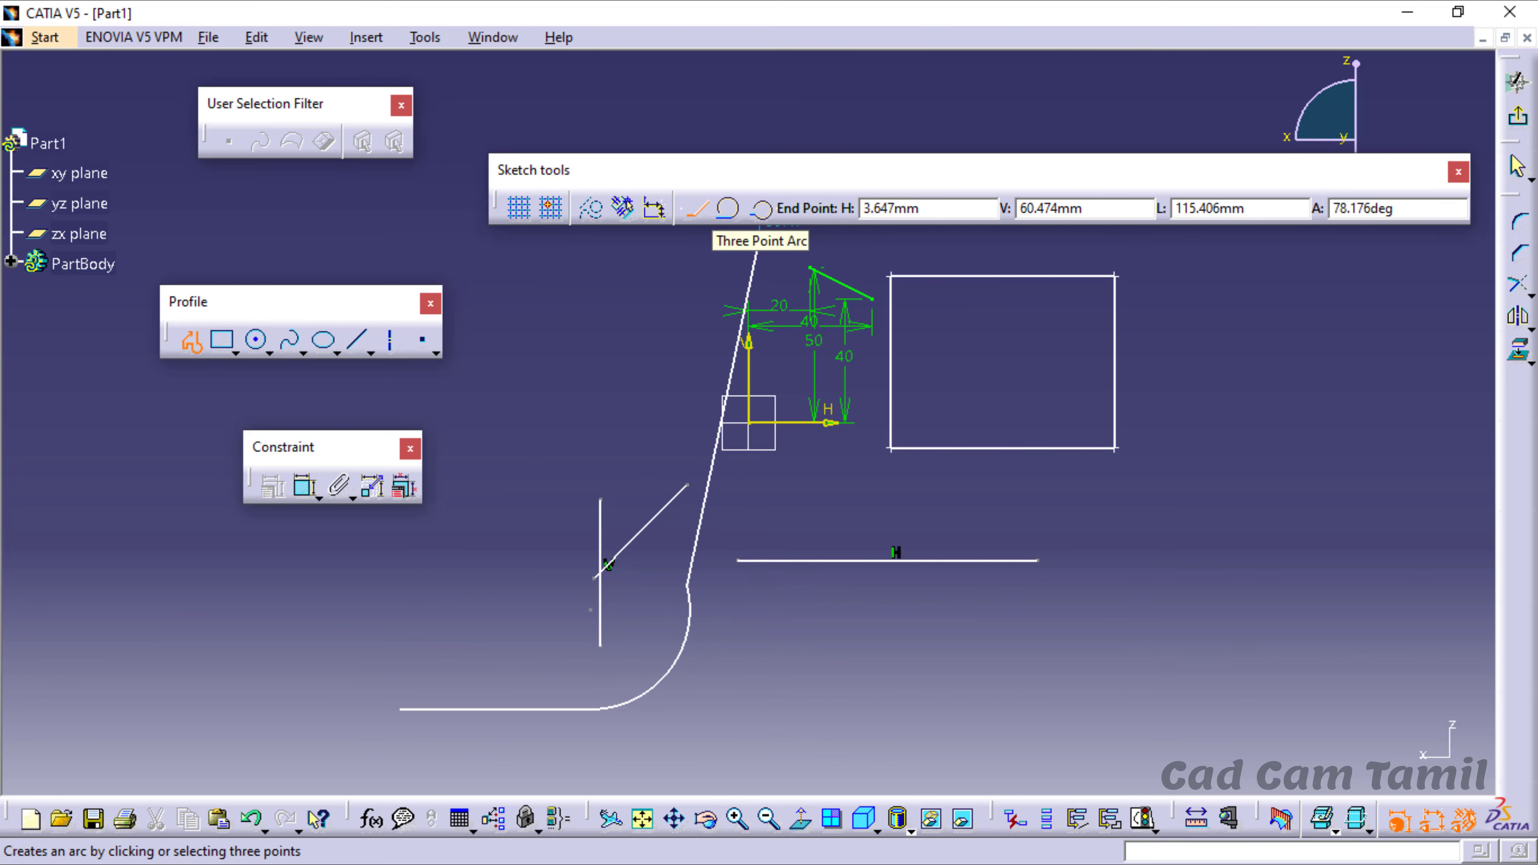
- Continue the profile with a downward-bulging three-point arc passing below the horizontal line and ending near its right end
click(762, 209)
click(826, 641)
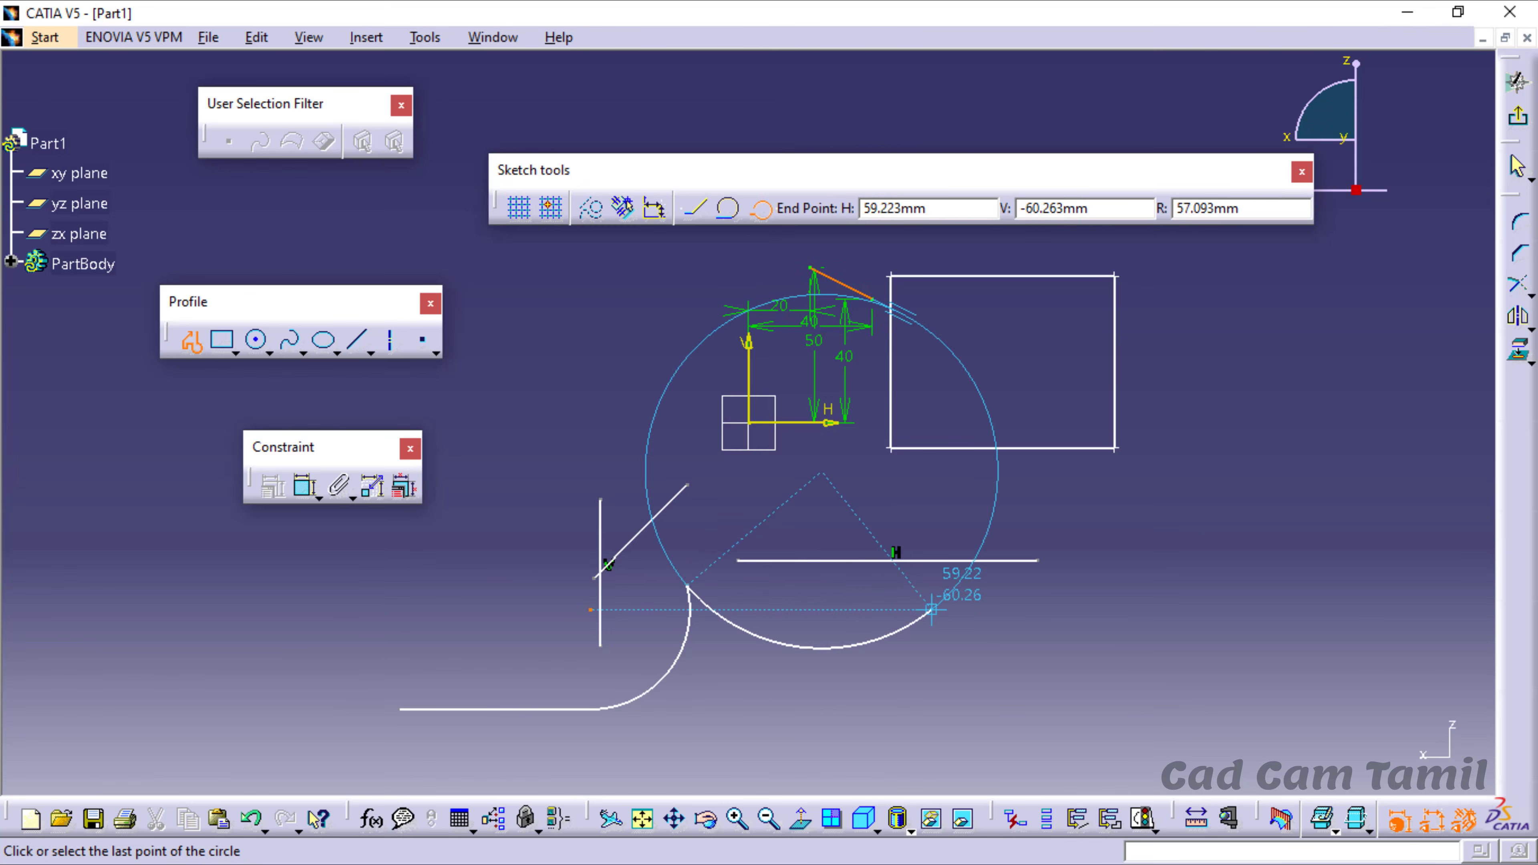
click(987, 609)
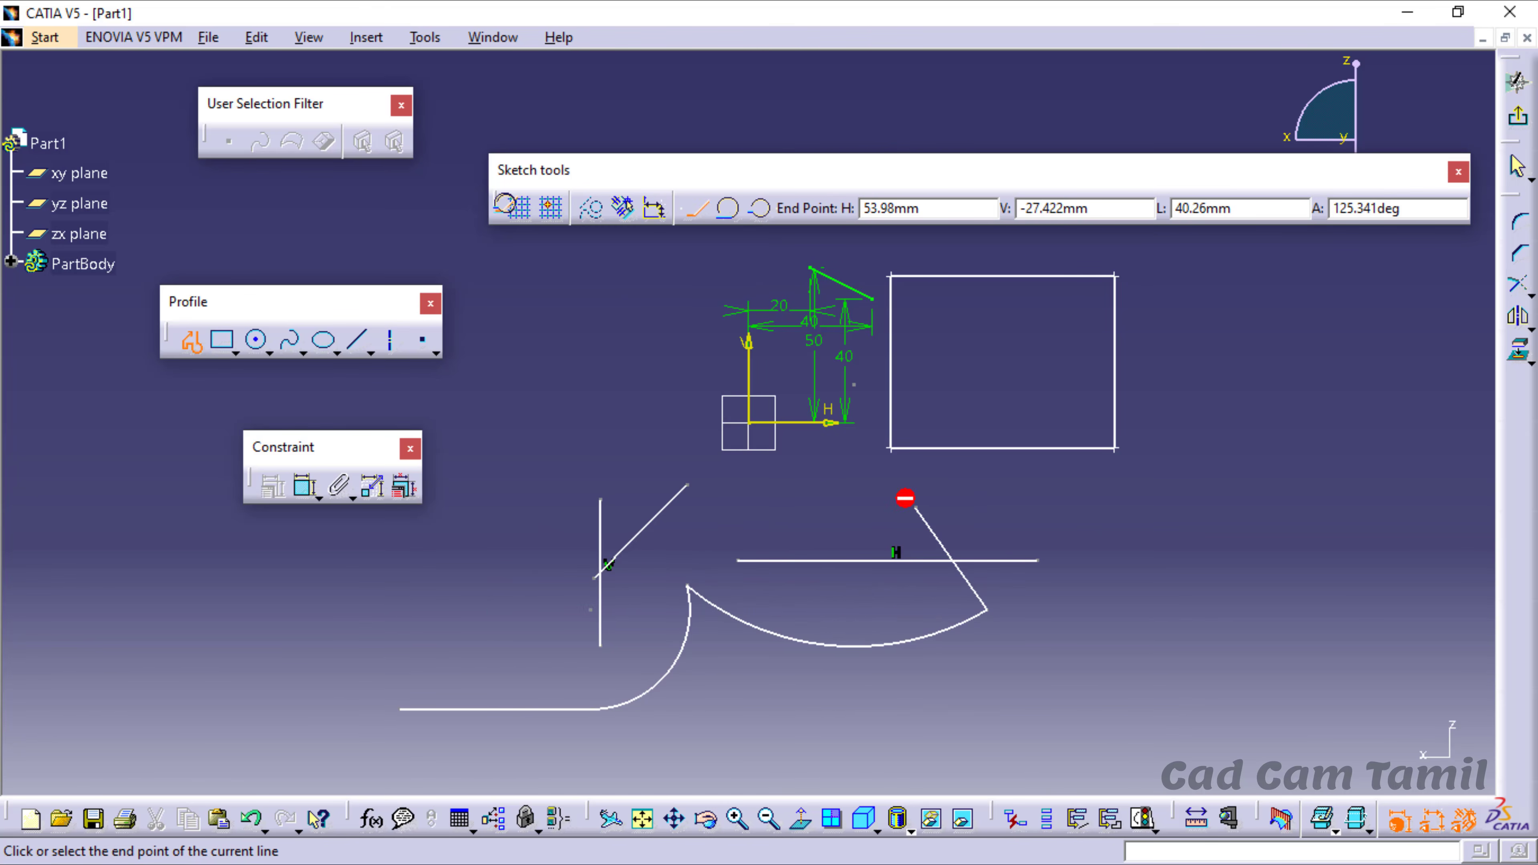
- Add a segment about 40 mm long up and left across the horizontal line, plus a nearly horizontal segment running right, and end the profile
click(915, 508)
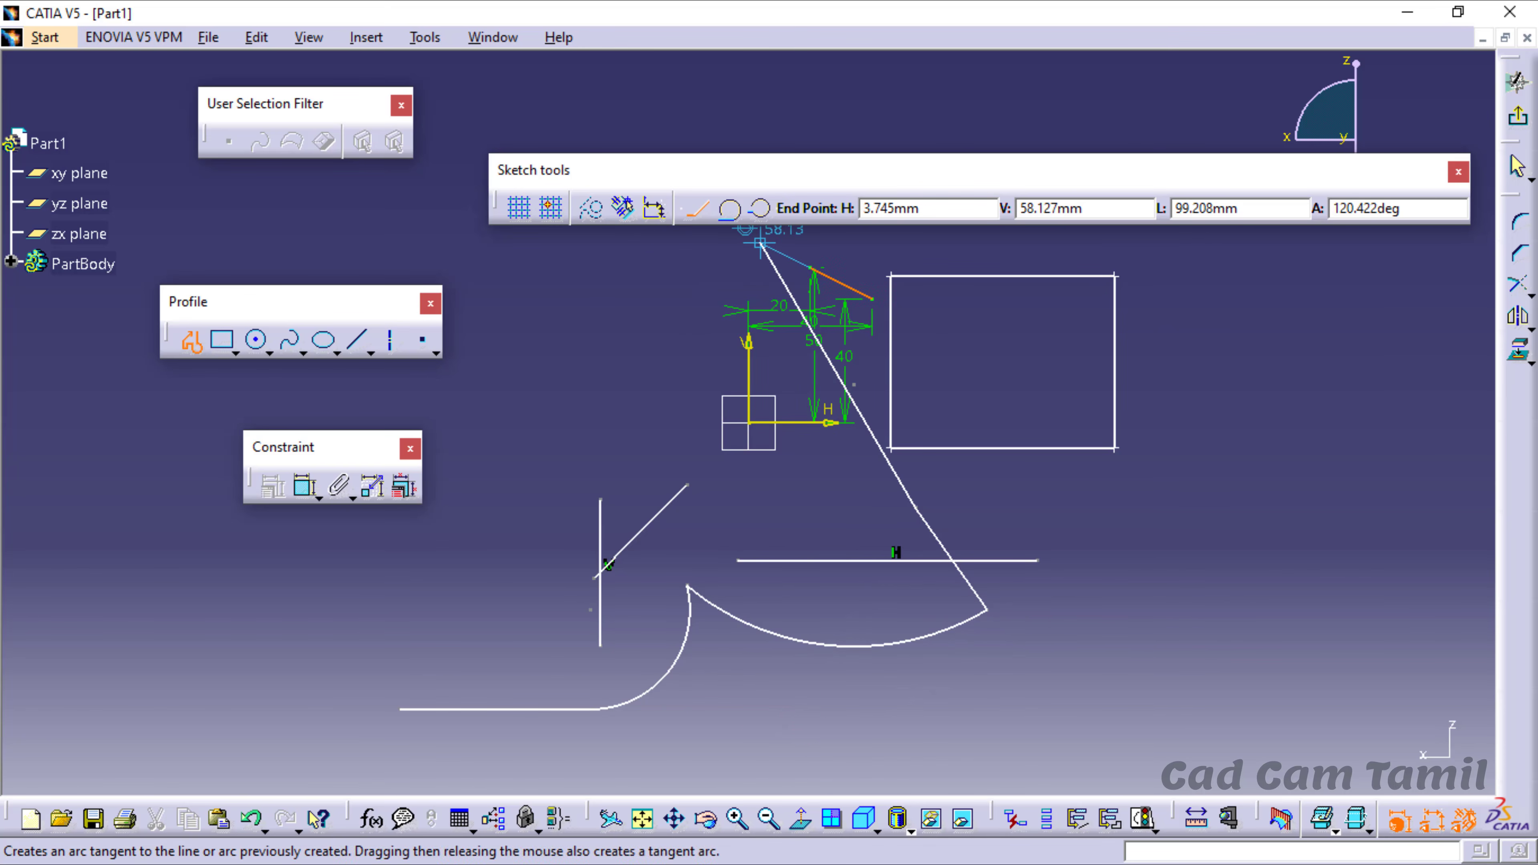
right_click(1027, 517)
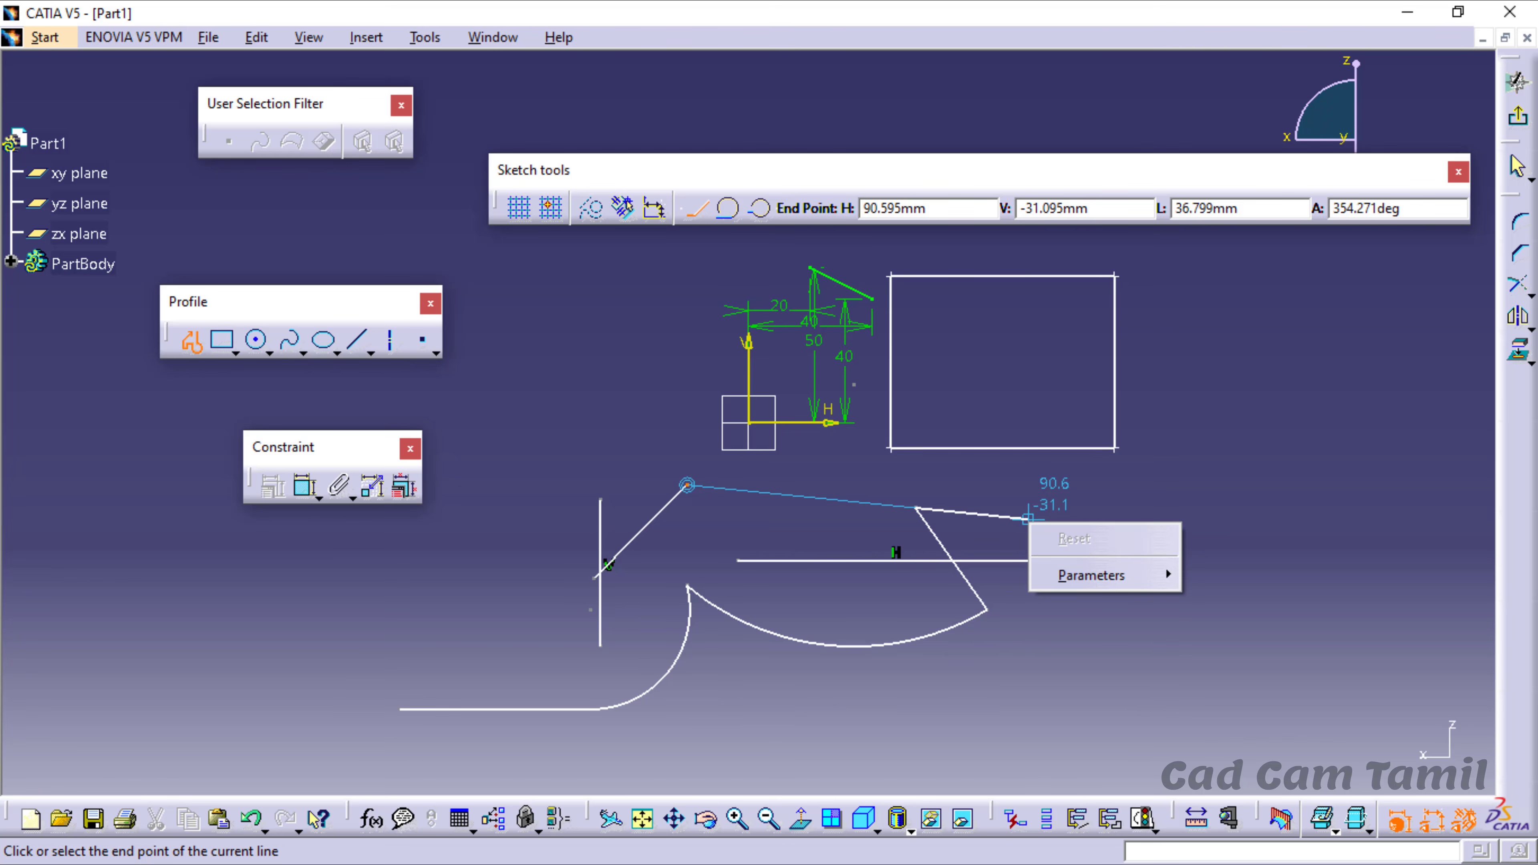
click(1022, 659)
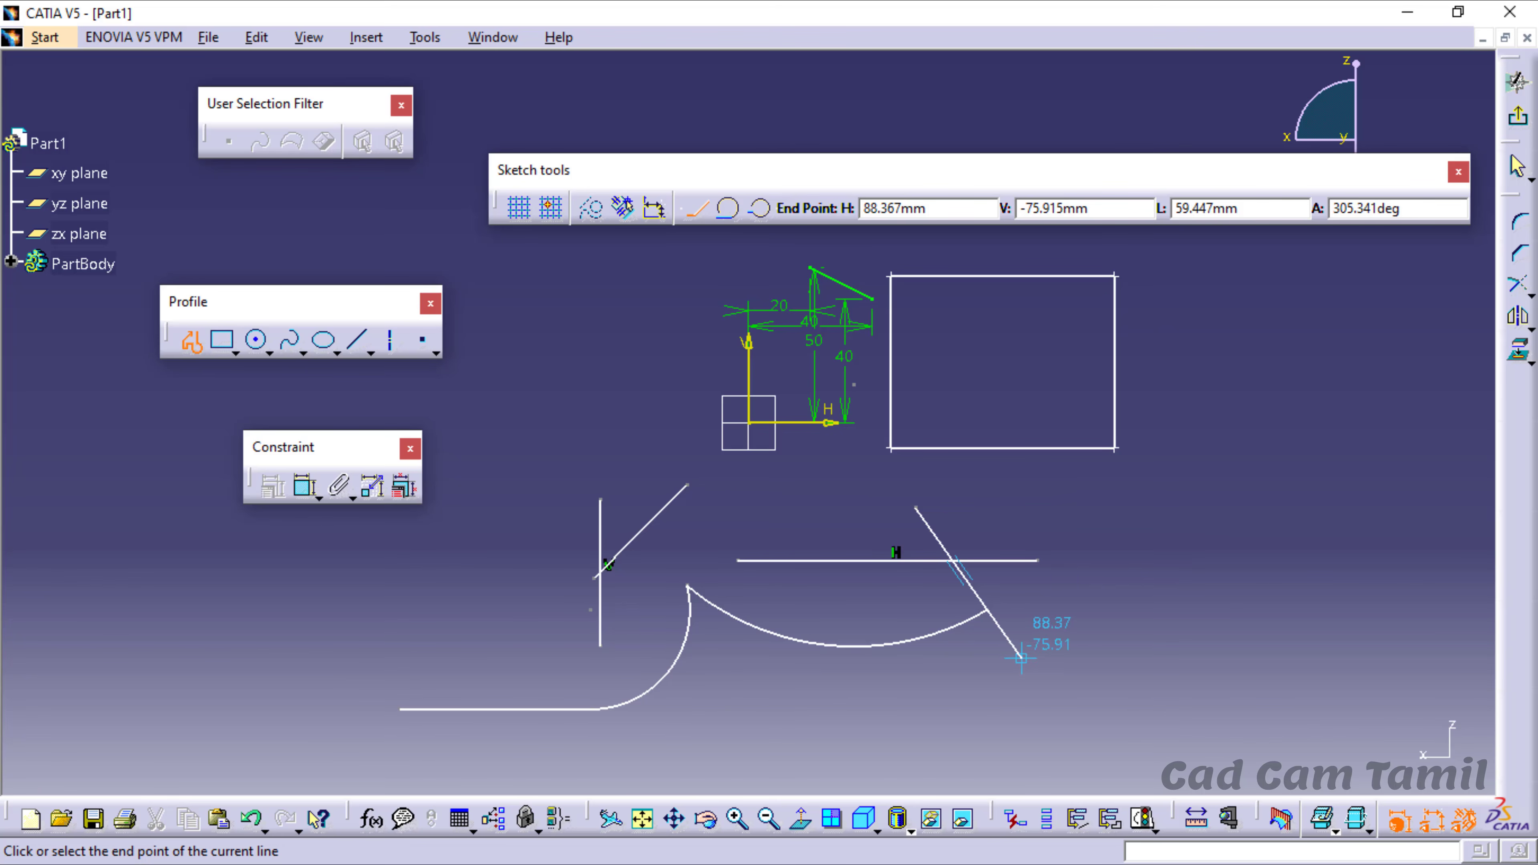
click(1180, 494)
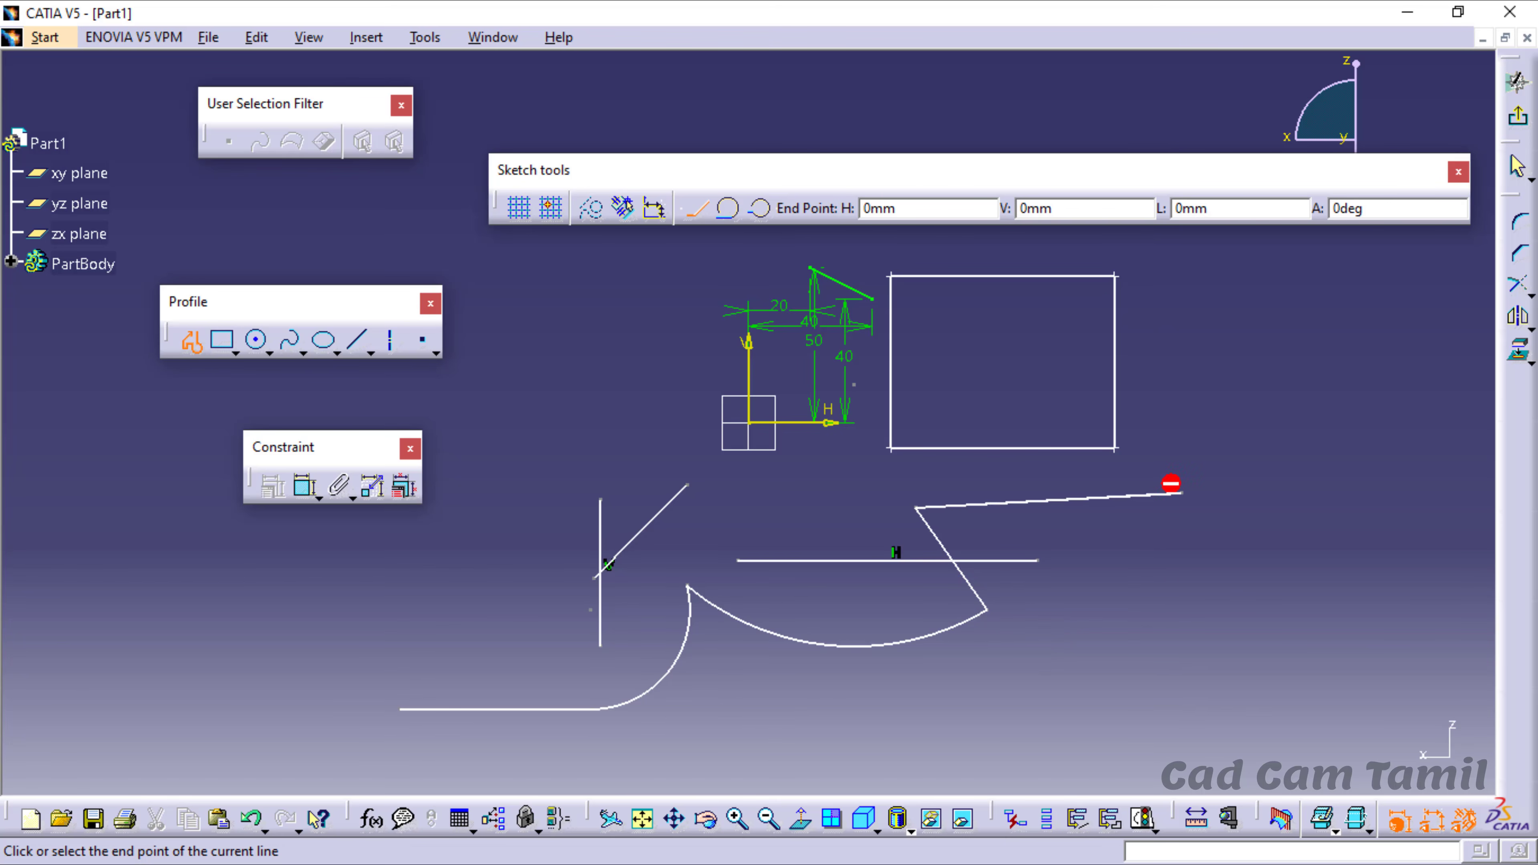
right_click(1265, 431)
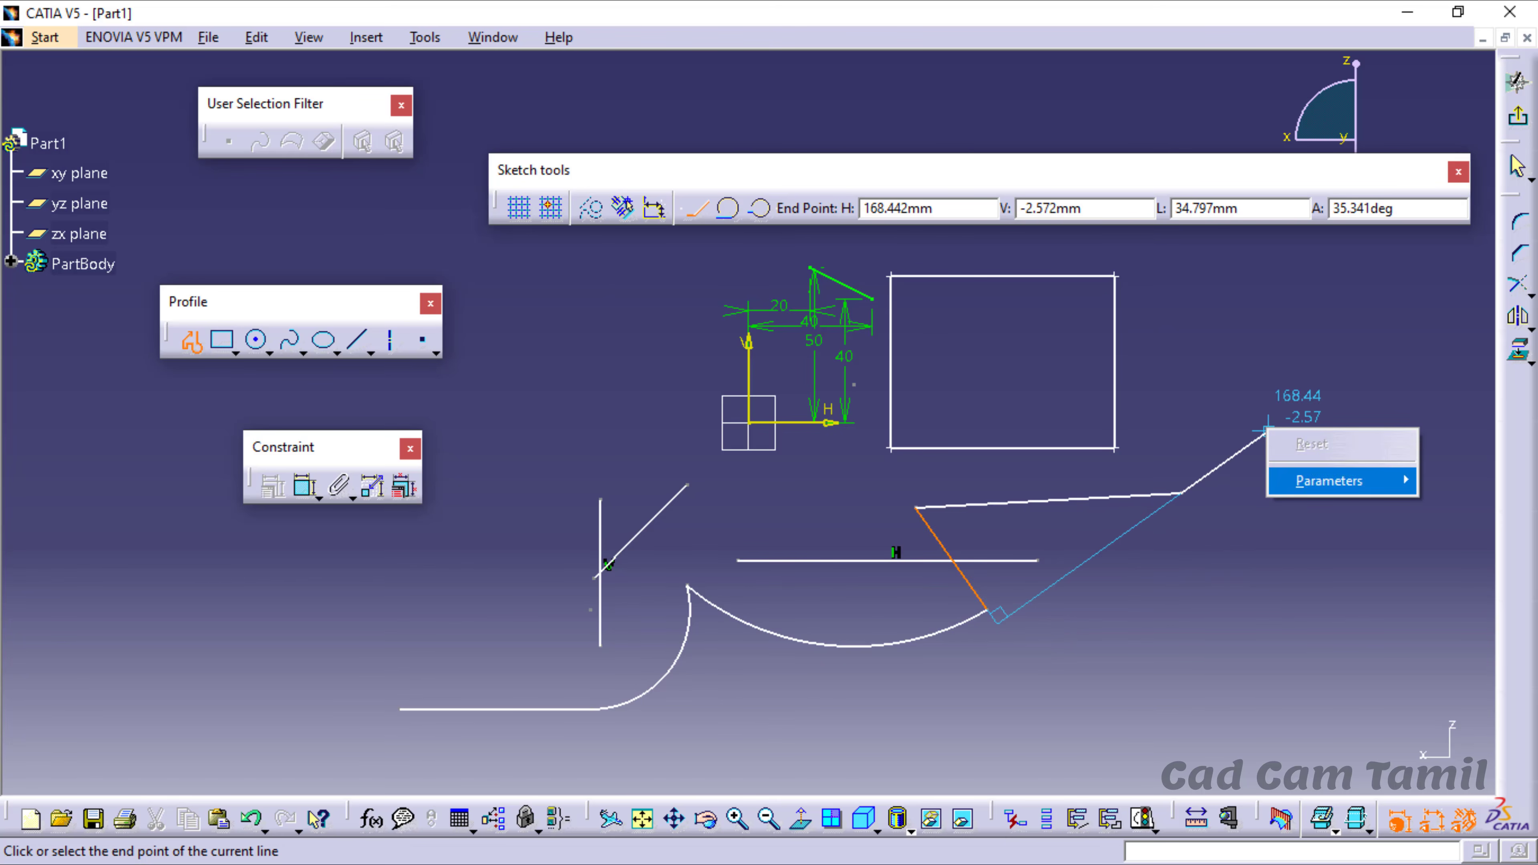
click(1212, 428)
key(Escape)
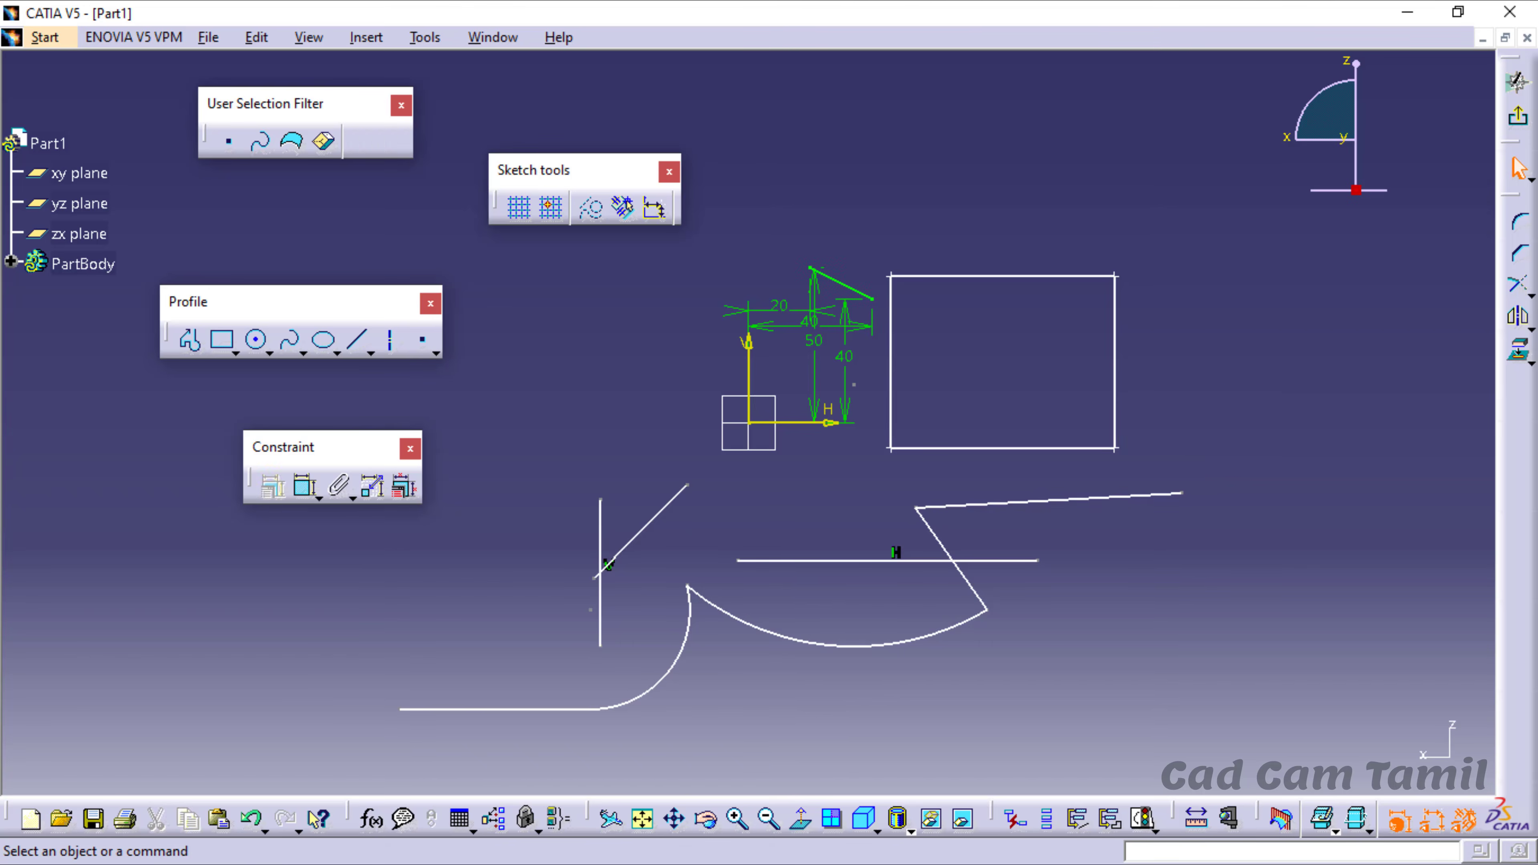